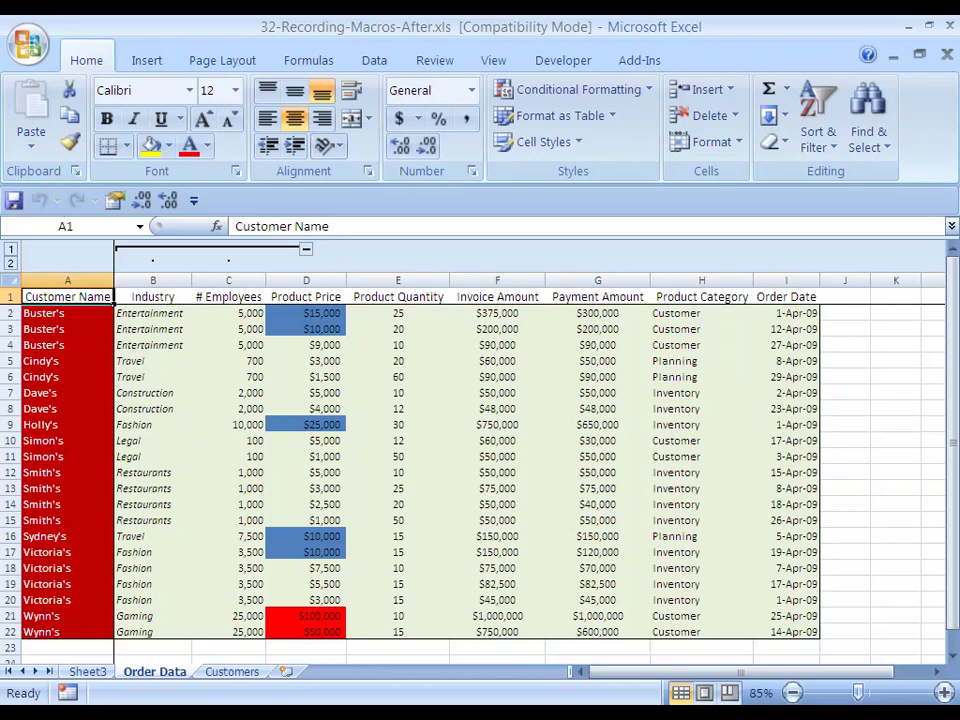
Delete the Buster's order rows starting at row 3 with Alt+E+D and F4, then undo the deletions.
left_click(67, 313)
left_click(67, 329)
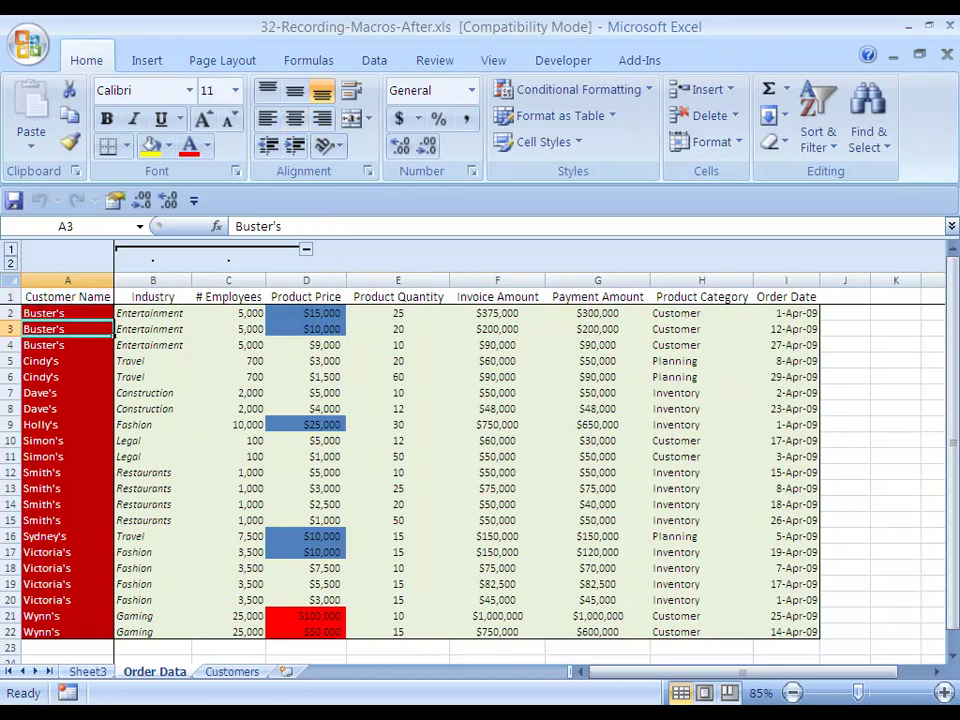
key("shift+space")
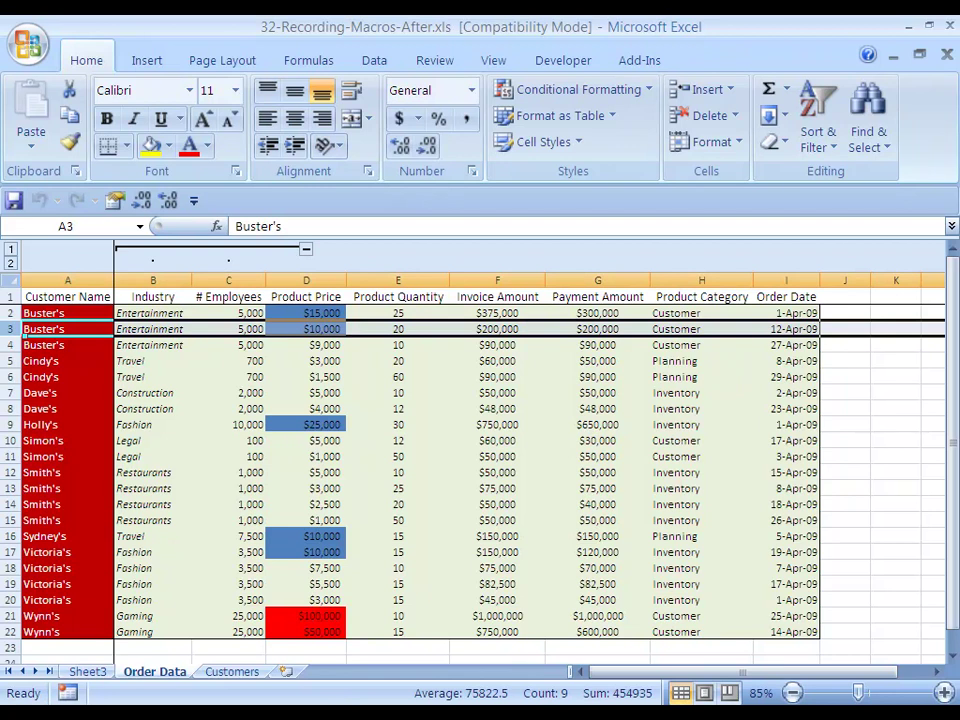
left_click(67, 329)
key("shift+space")
key("alt")
key("e")
key("d")
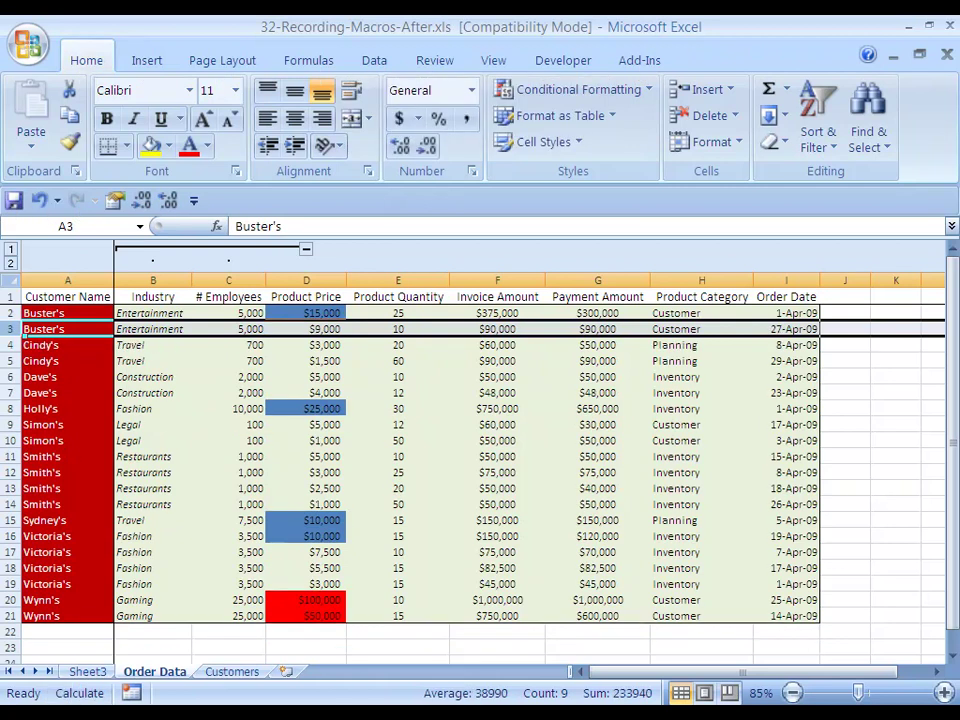
key("F4")
key("F4")
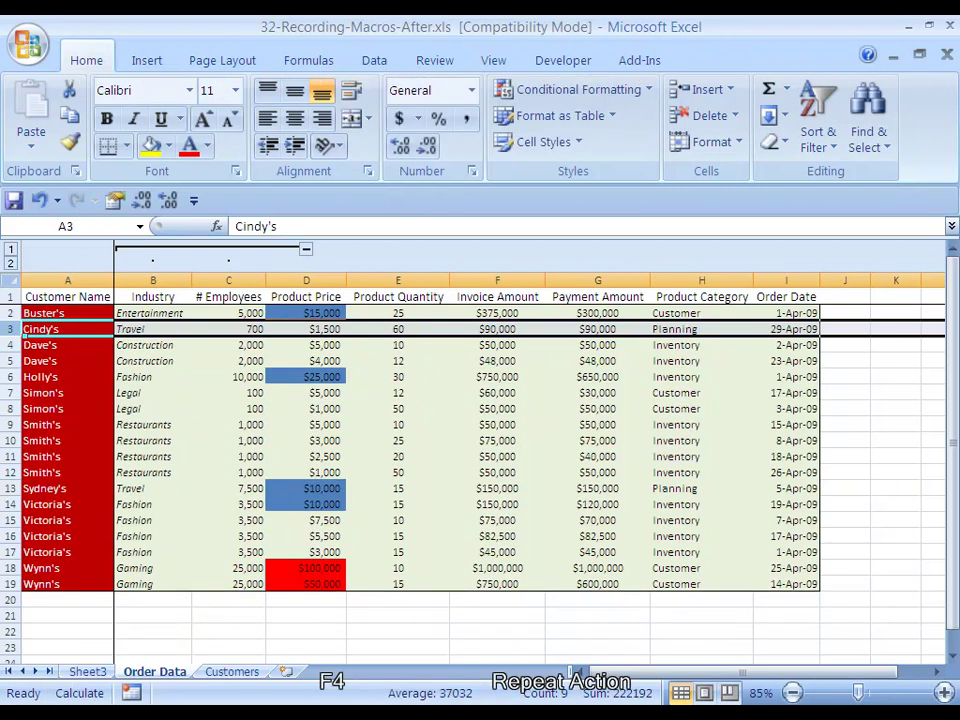
key("F4")
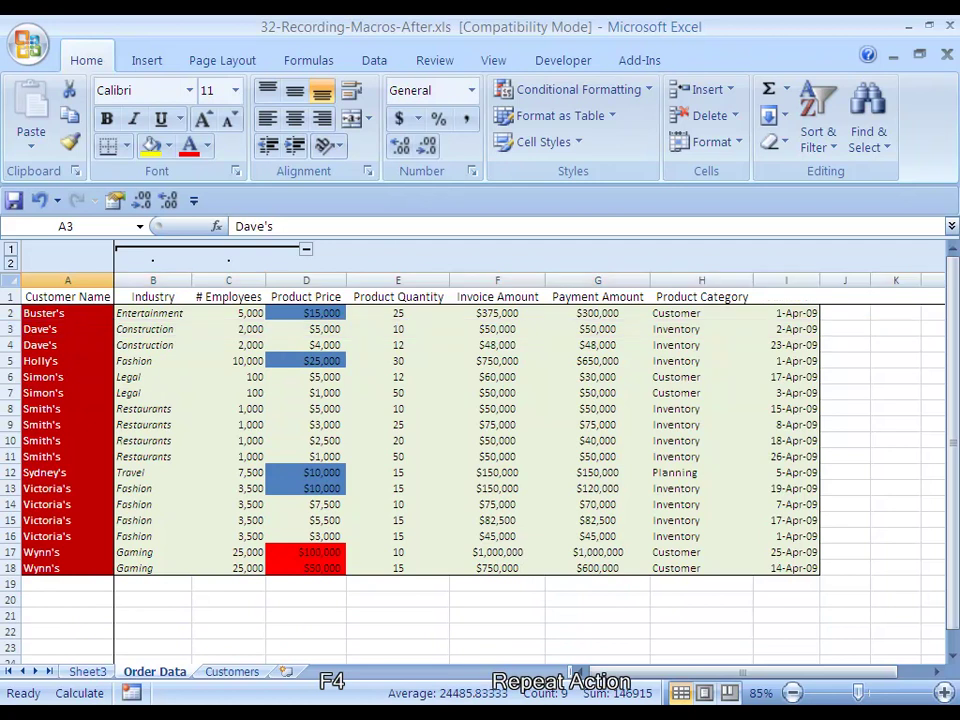
key("ctrl+z")
key("ctrl+z")
key("ctrl+z")
key("ctrl+z")
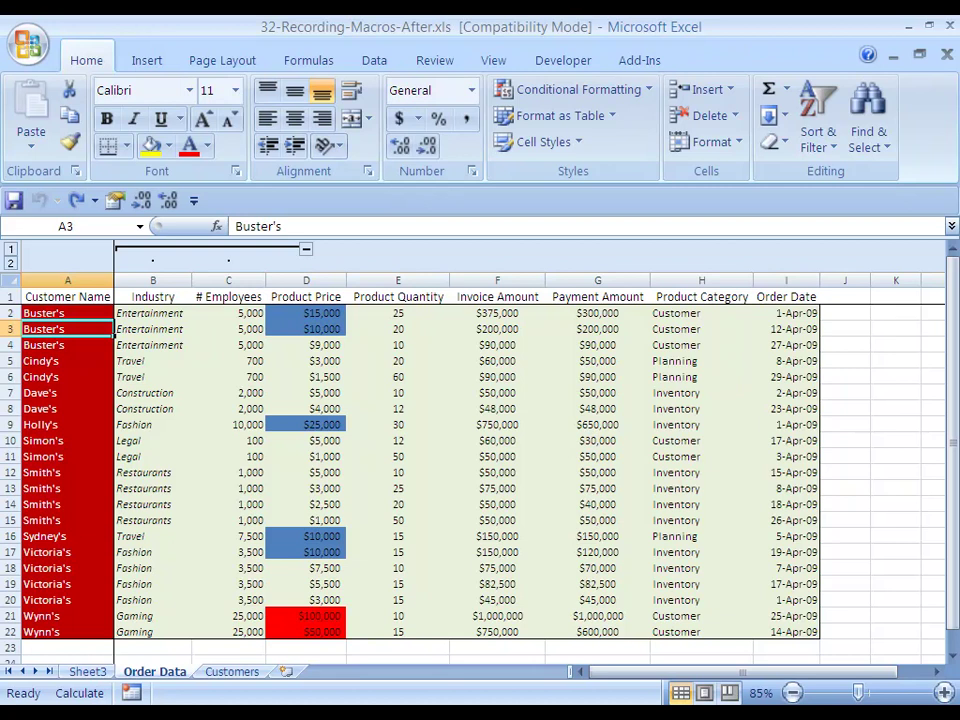
Look through the Format Cells tabs for the Customer Name header in A1 without changing anything.
left_click(67, 297)
key("Right")
key("Left")
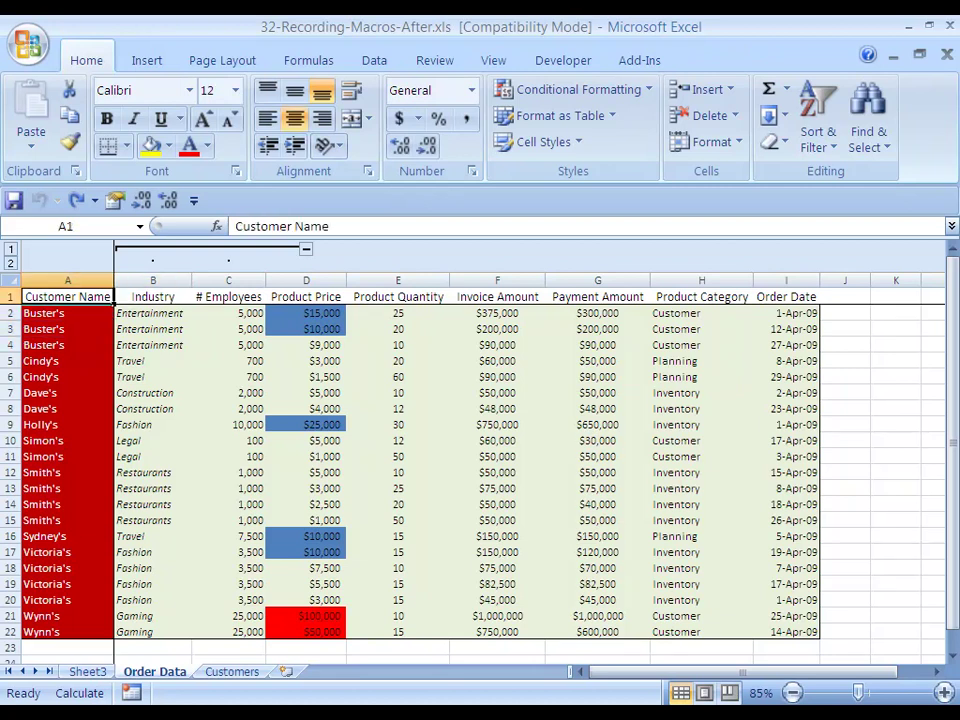
key("ctrl+1")
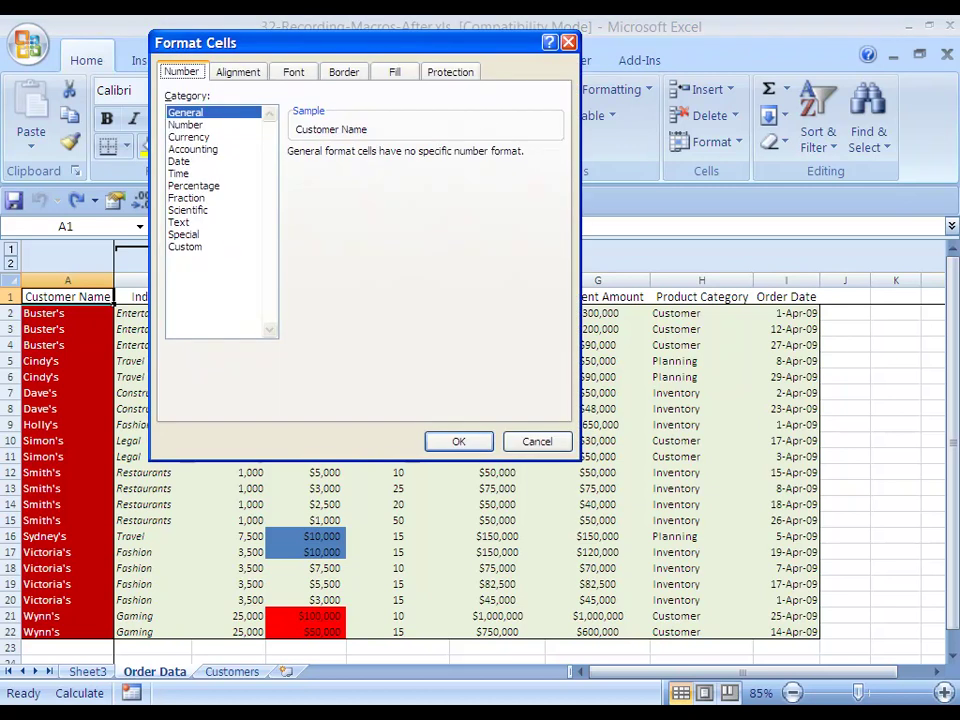
key("ctrl+Tab")
key("ctrl+Tab")
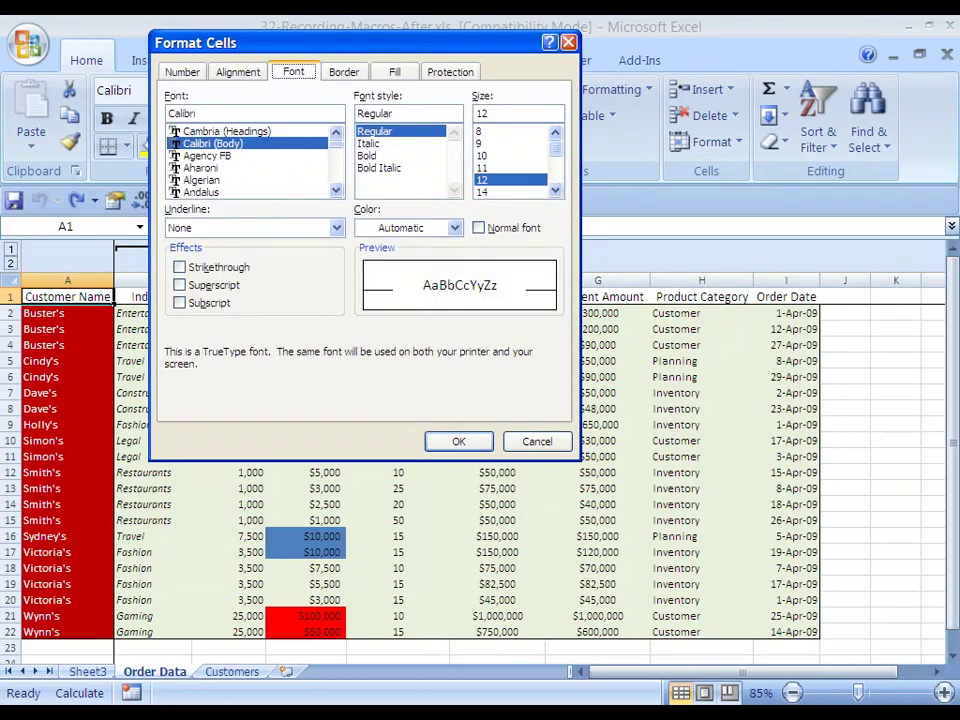
key("ctrl+Tab")
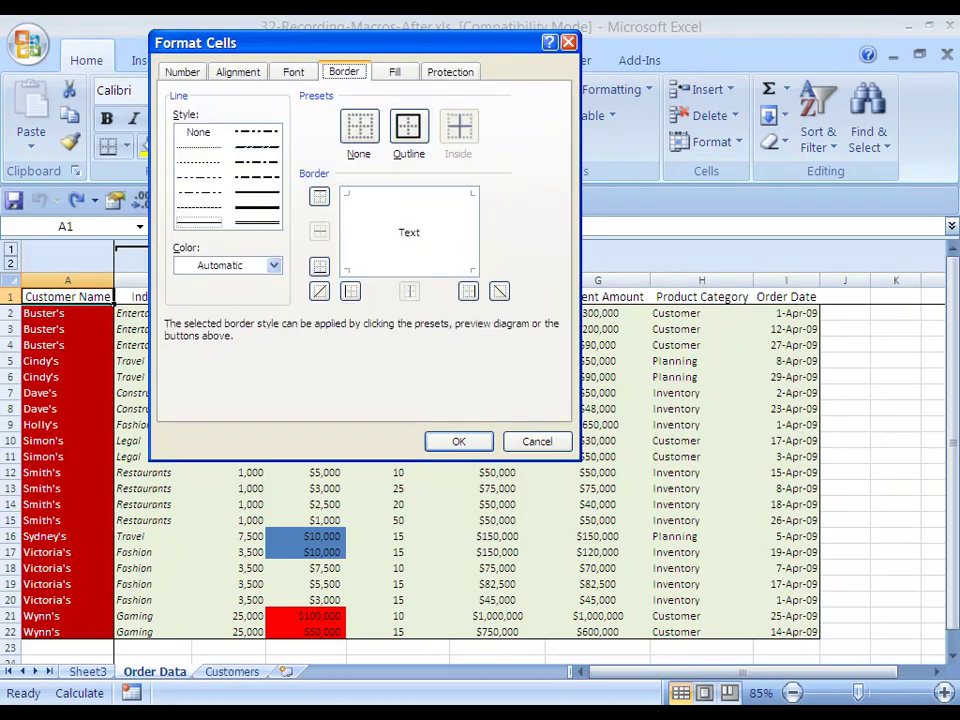
key("ctrl+Tab")
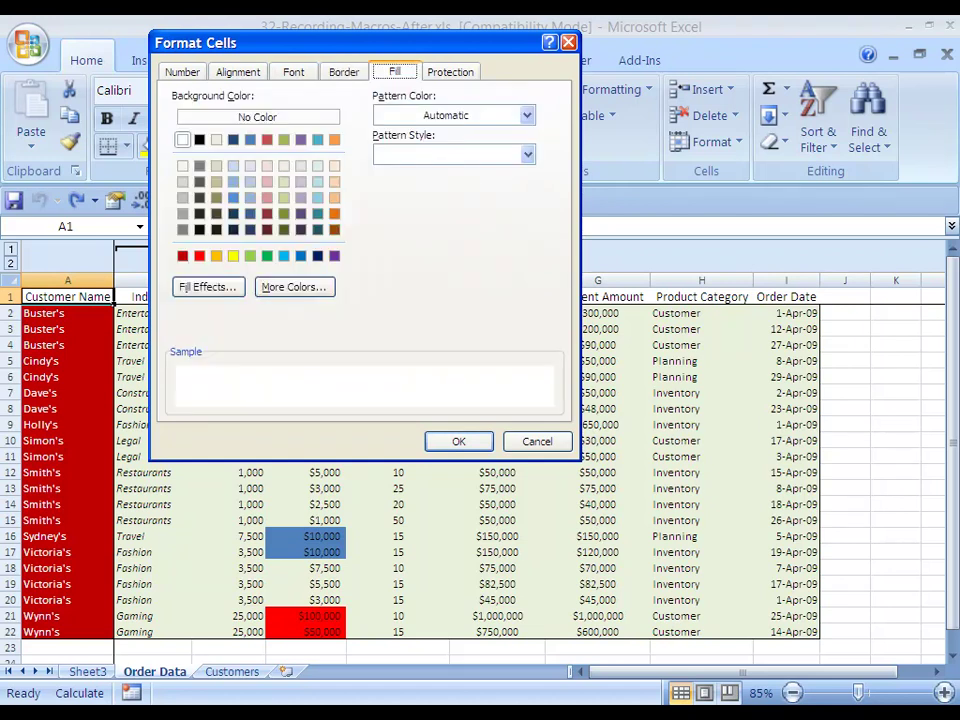
key("ctrl+Tab")
key("ctrl+Tab")
key("ctrl+Tab")
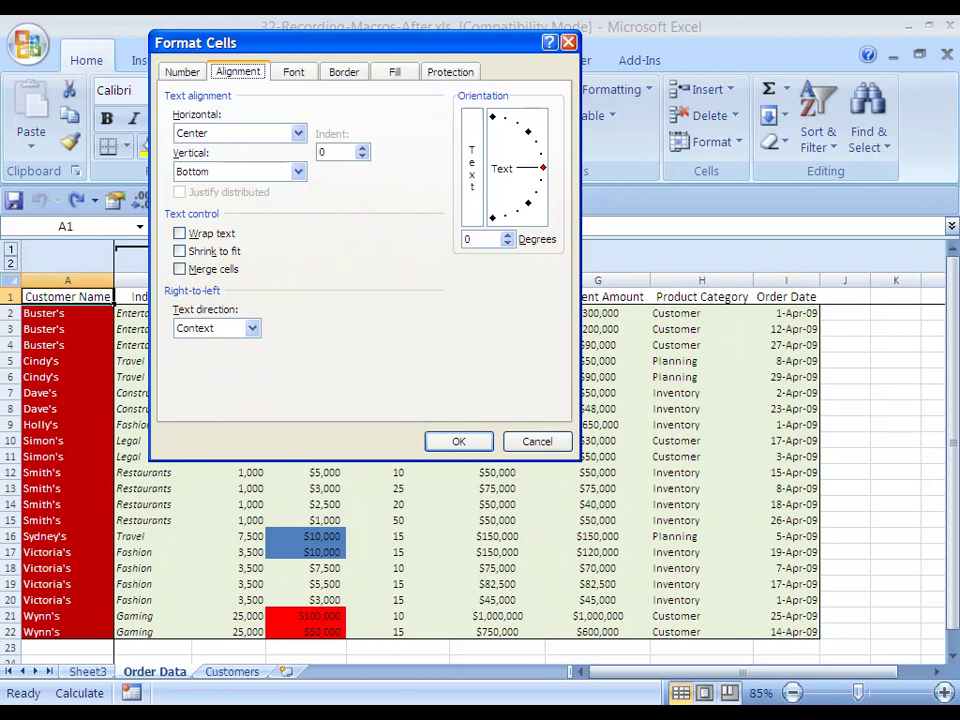
key("Return")
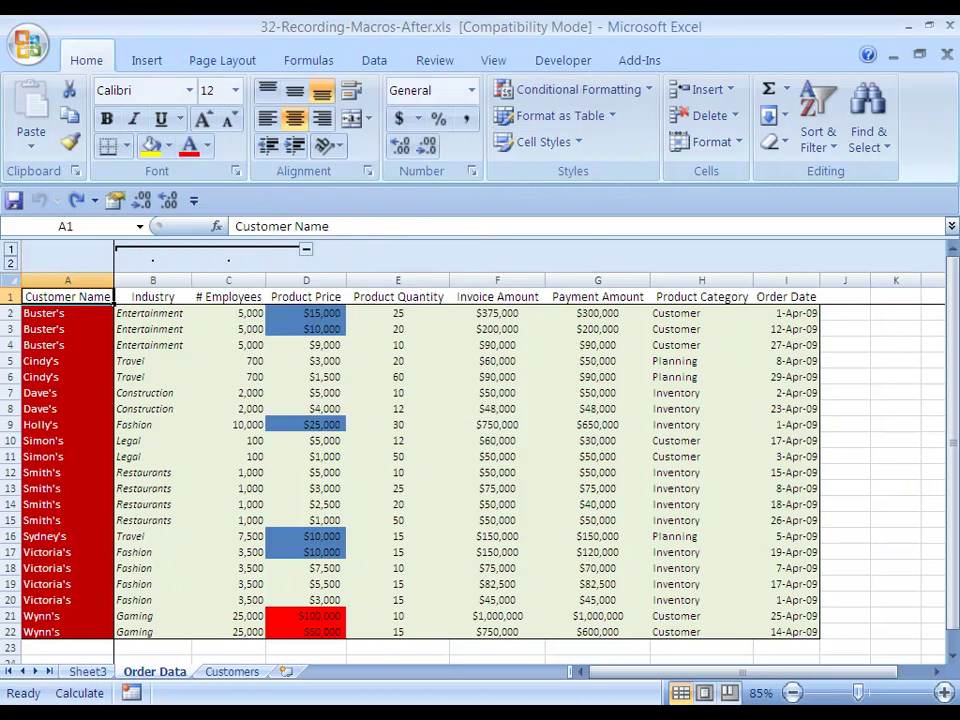
Paste A2's formatting onto the Industry header B1, then undo it and cancel the copy.
key("Down")
key("ctrl+c")
key("Up")
key("Right")
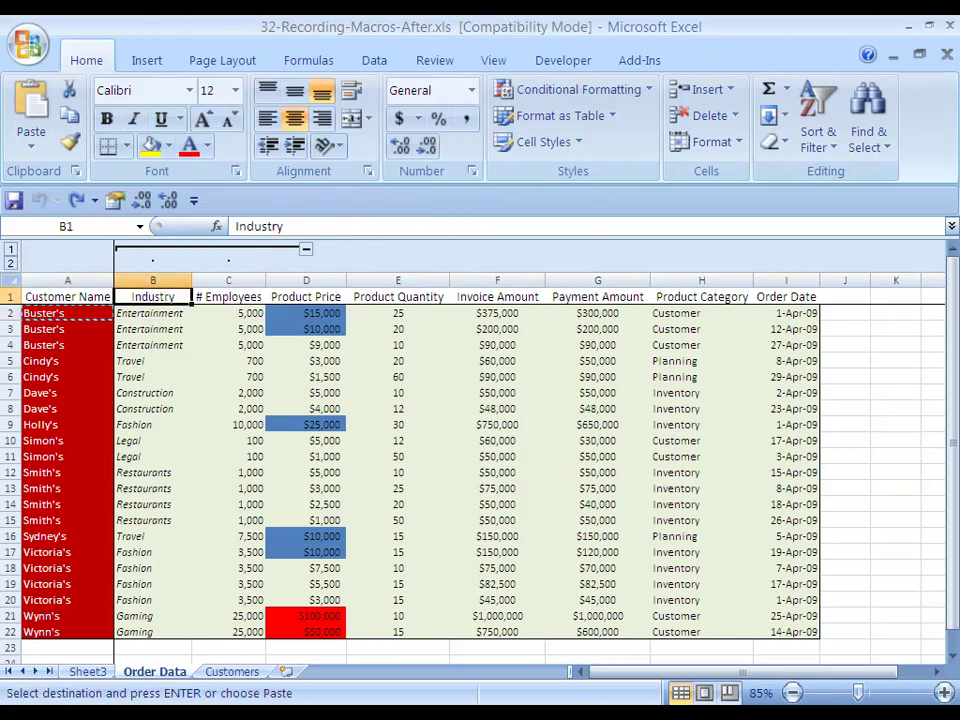
key("alt+e")
key("s")
key("t")
key("Return")
key("Down")
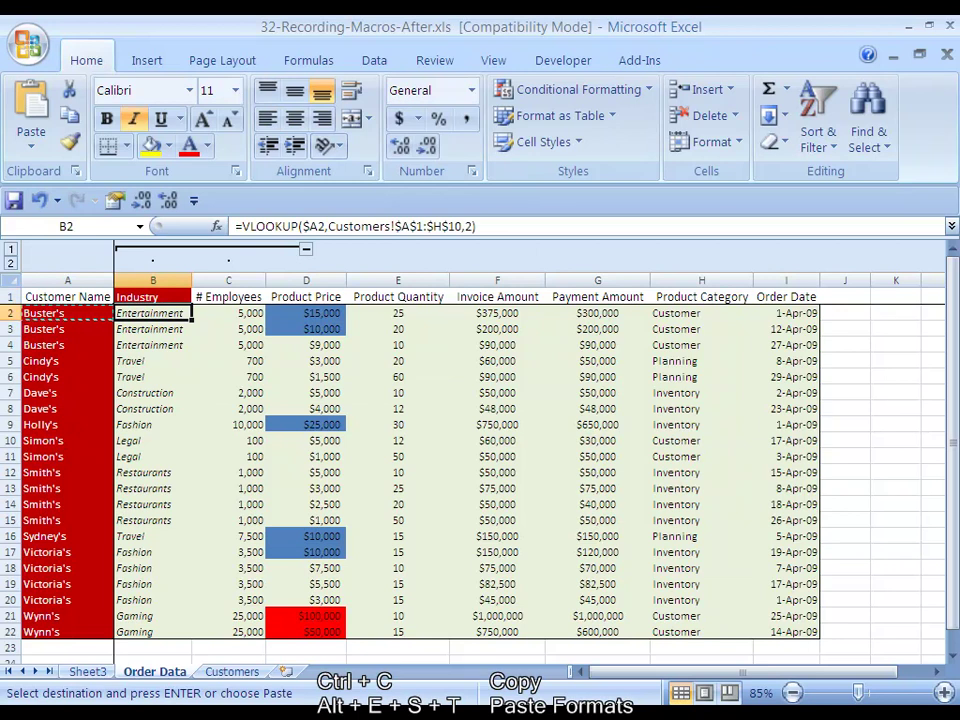
key("ctrl+z")
key("Escape")
left_click(67, 313)
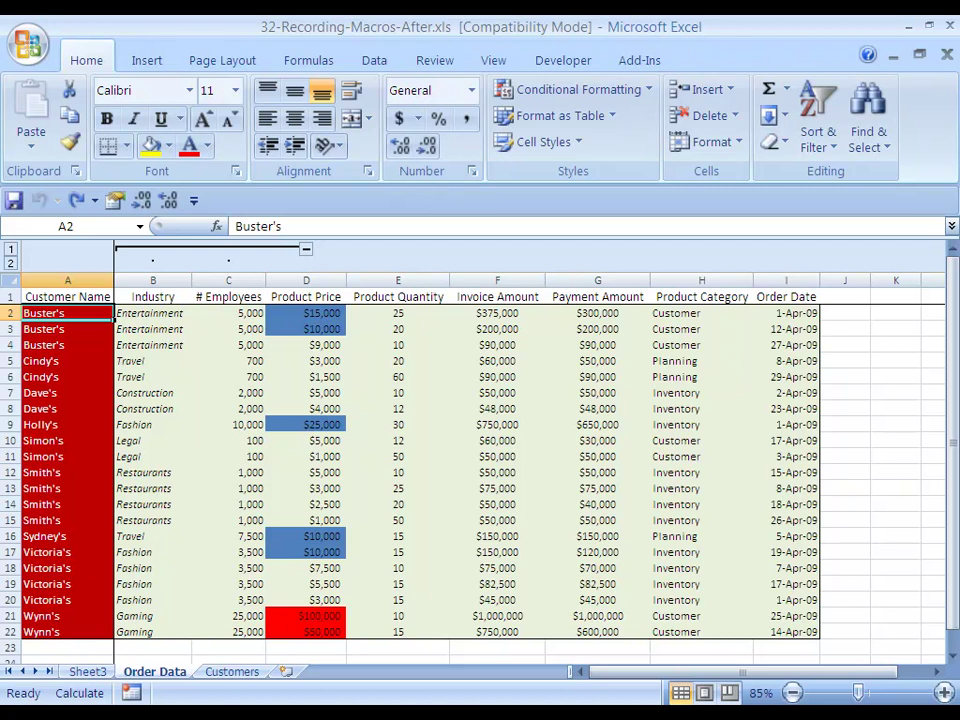
Inspect the Industry lookup formula in B2 and the employee-count lookup formulas in C2–C4.
left_click(153, 313)
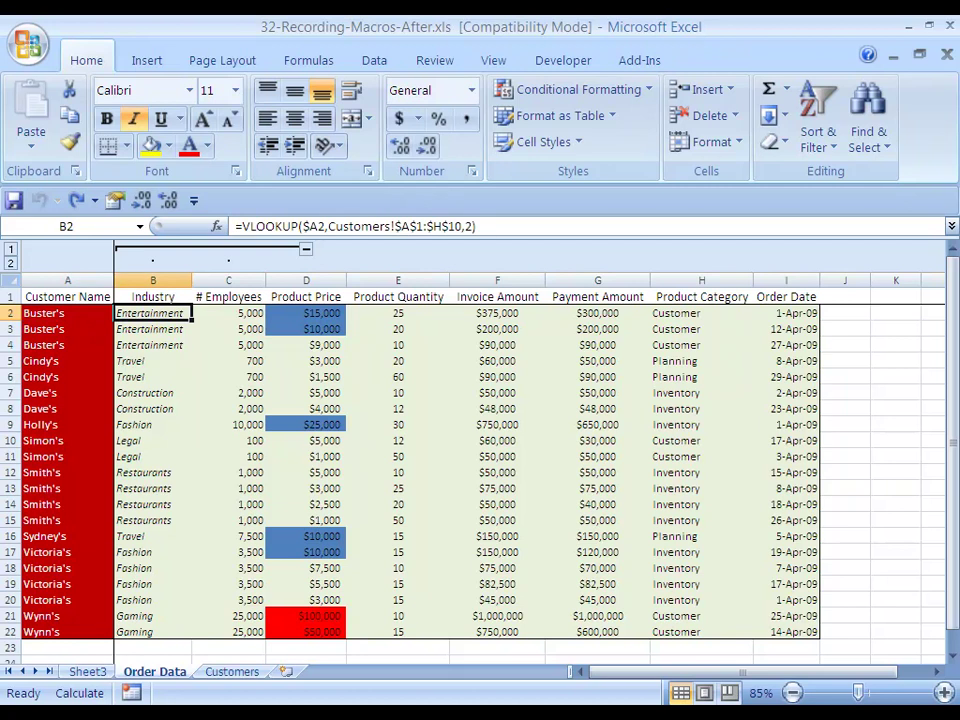
left_click(228, 313)
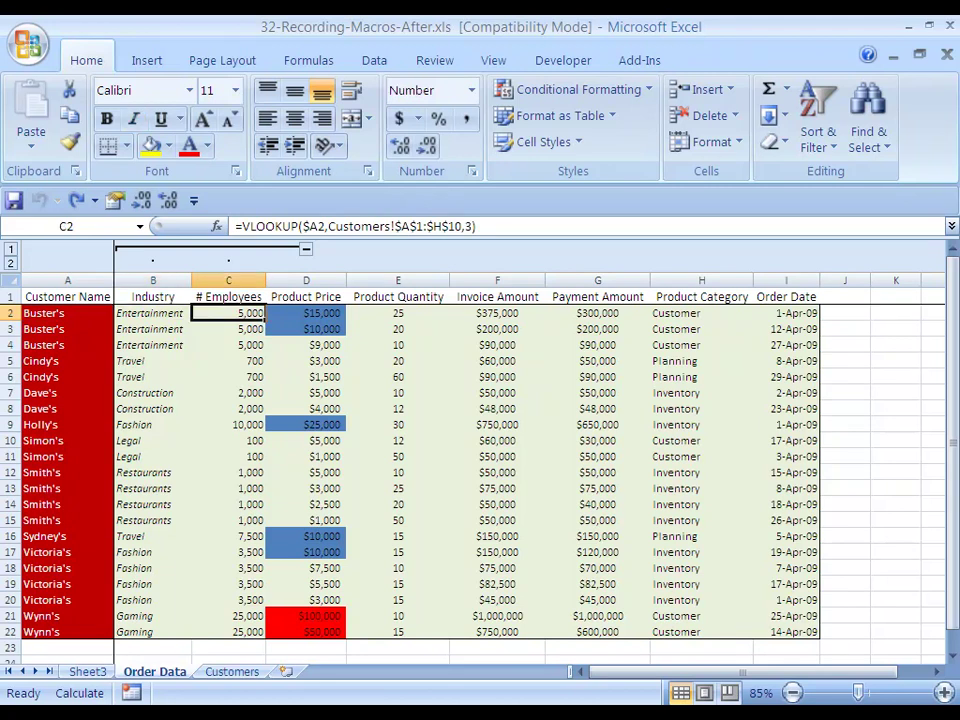
left_click(228, 329)
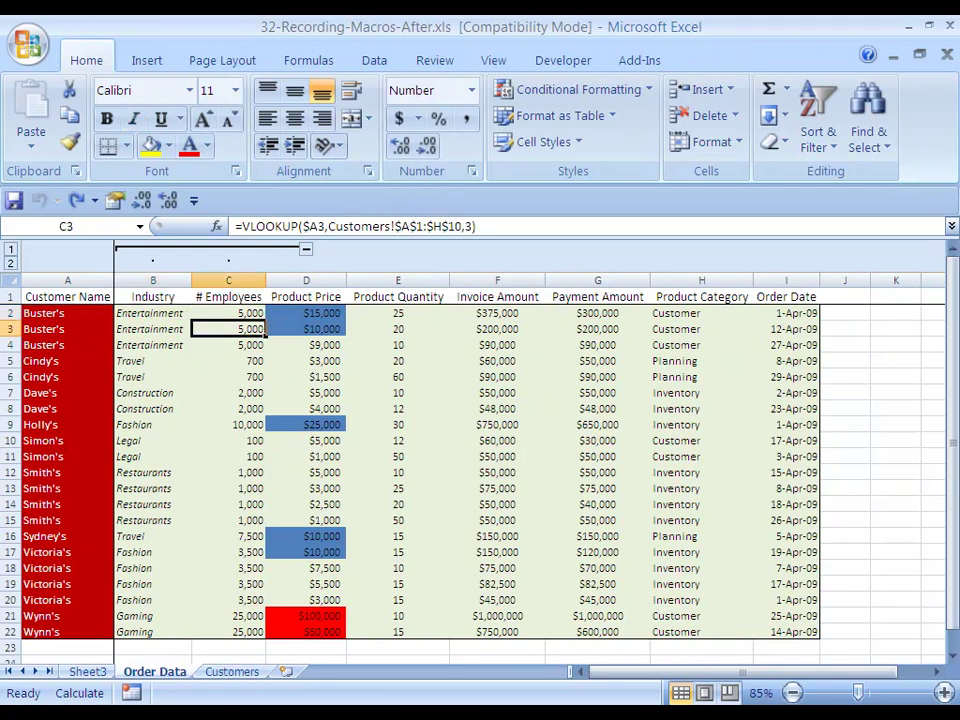
left_click(228, 345)
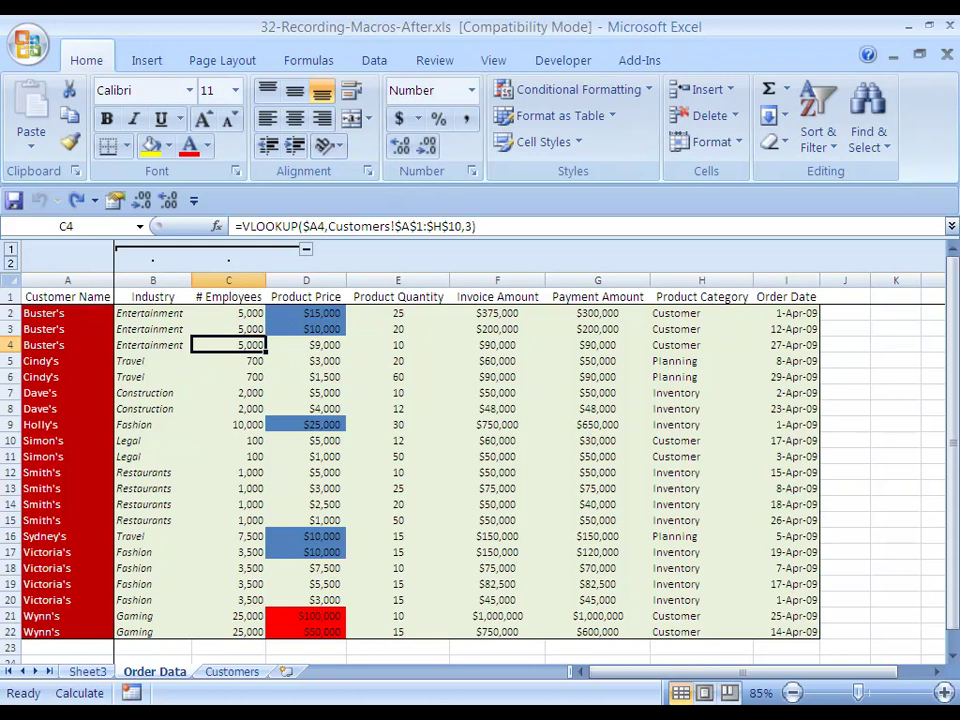
Open and close Record Macro, first via Alt+T,M,R and then via the View tab's Macros menu.
key("alt+t")
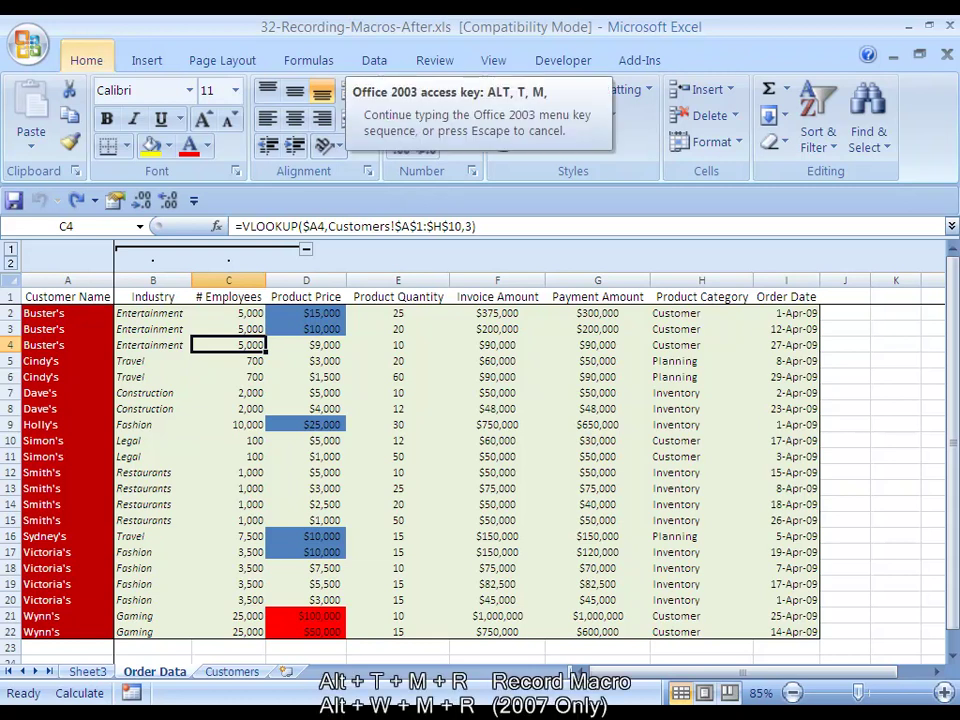
key("m")
key("r")
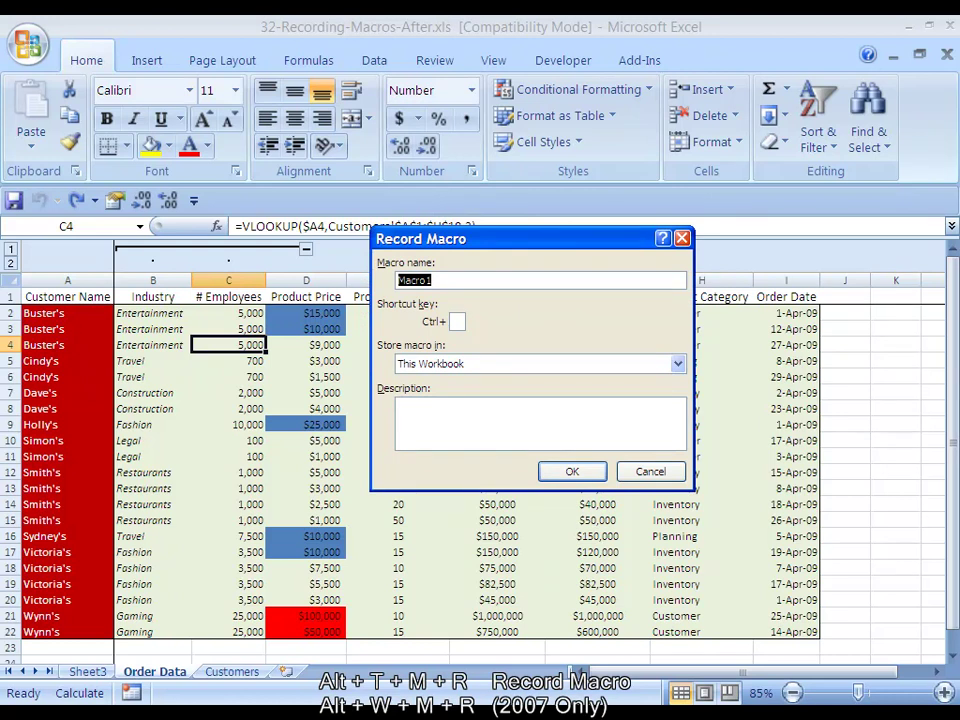
key("Escape")
key("alt+w")
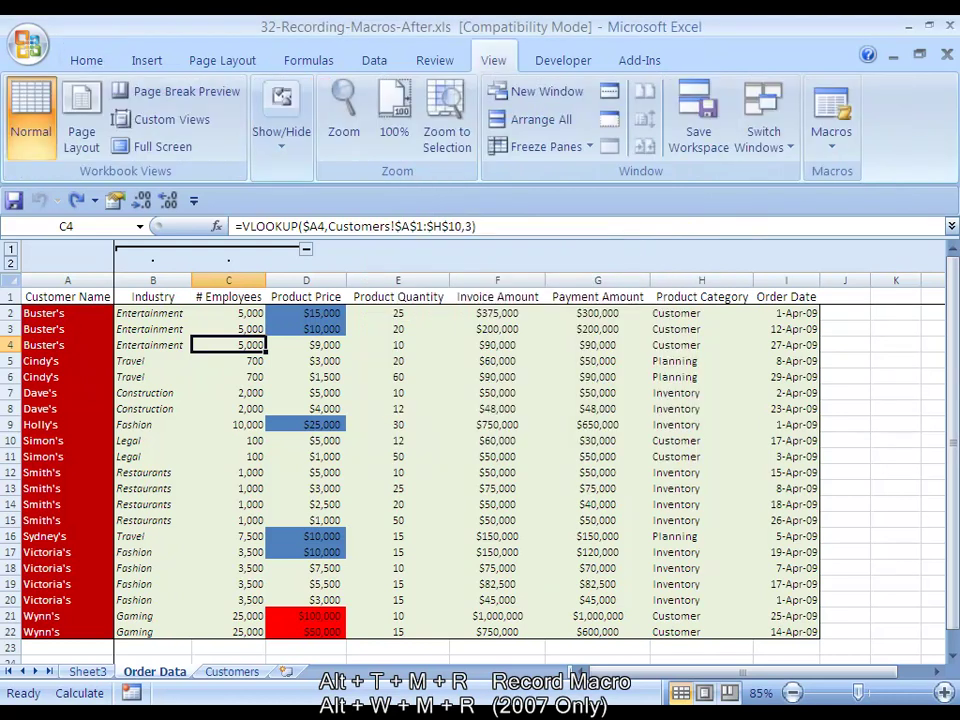
key("alt+w")
key("m")
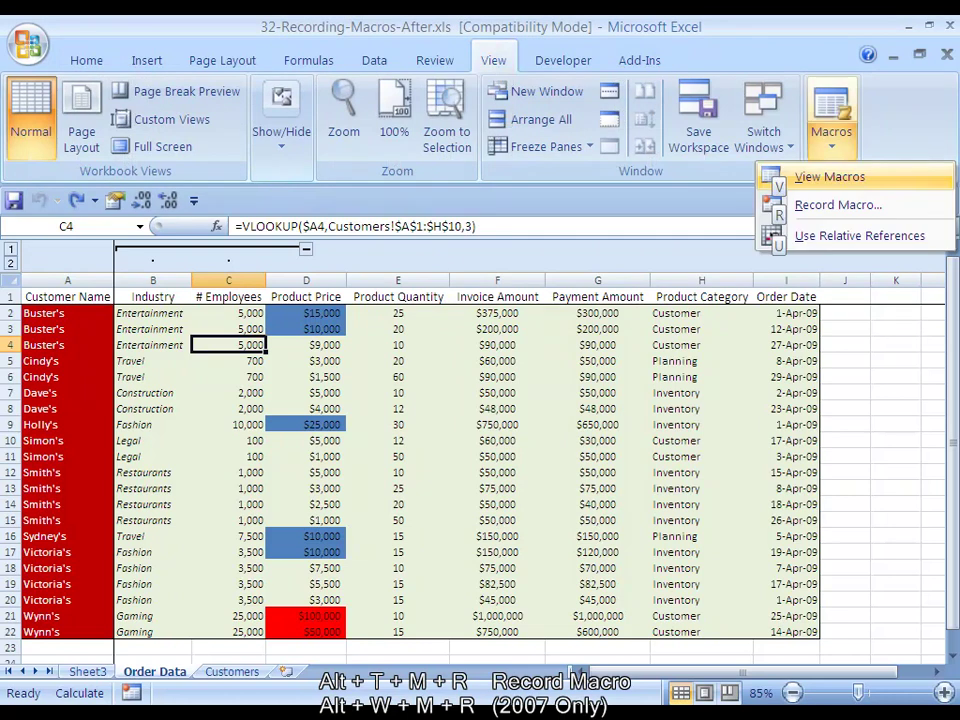
key("r")
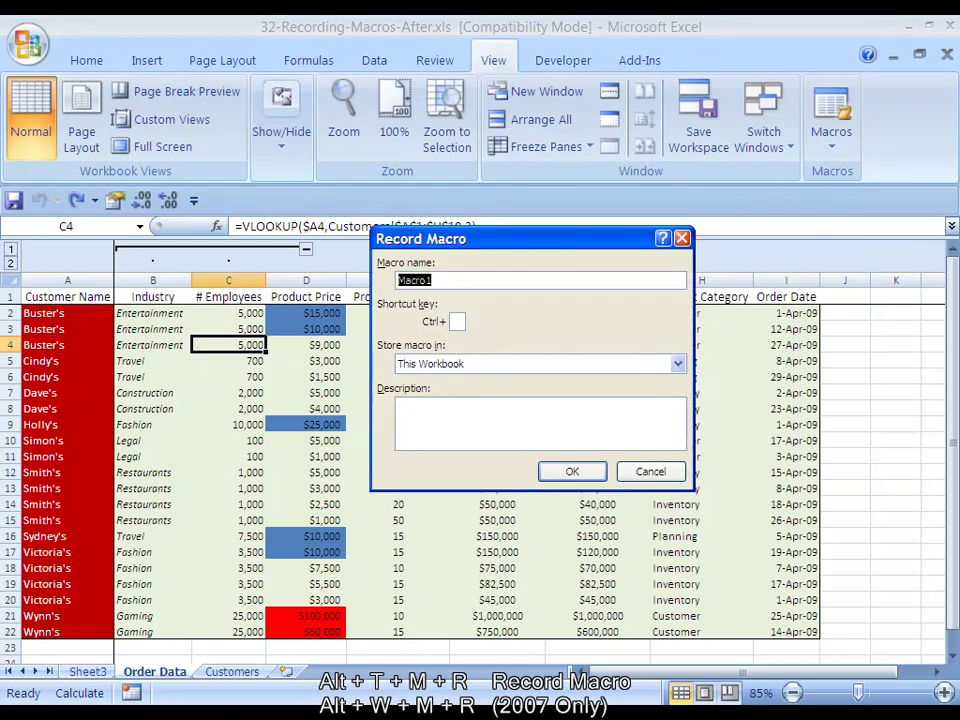
key("Escape")
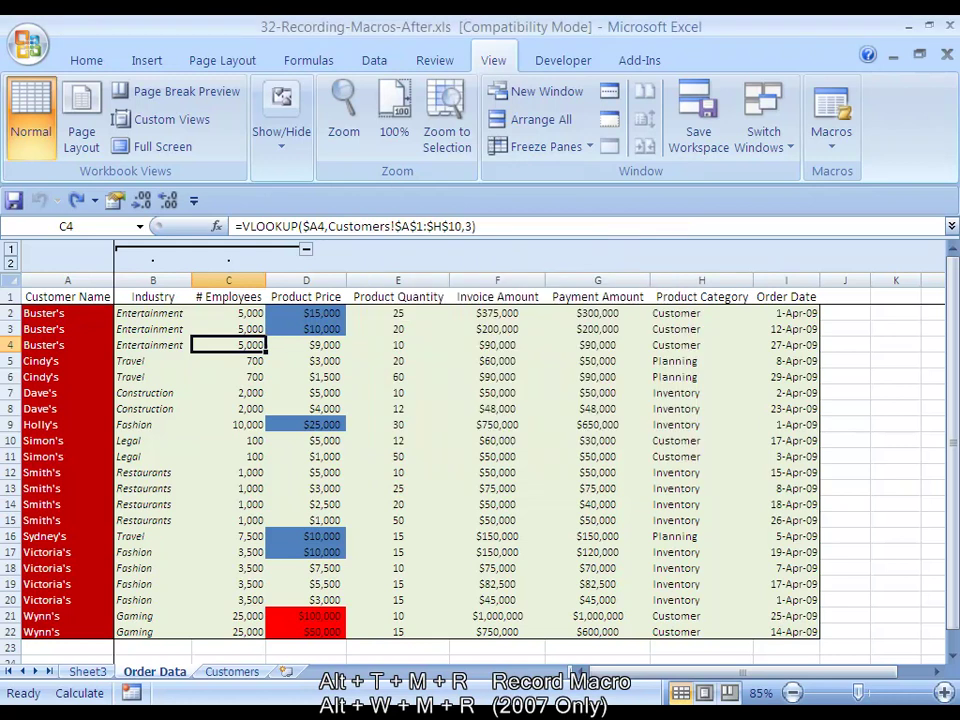
Reopen Record Macro for Macro1 and move to the Shortcut key box.
key("alt+t")
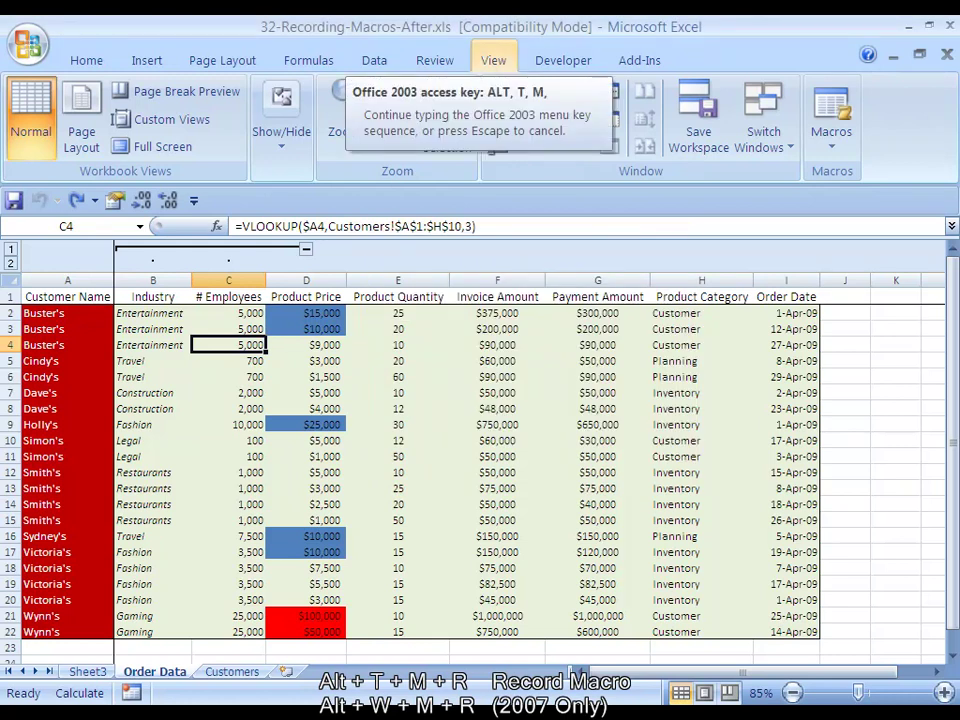
key("m")
key("r")
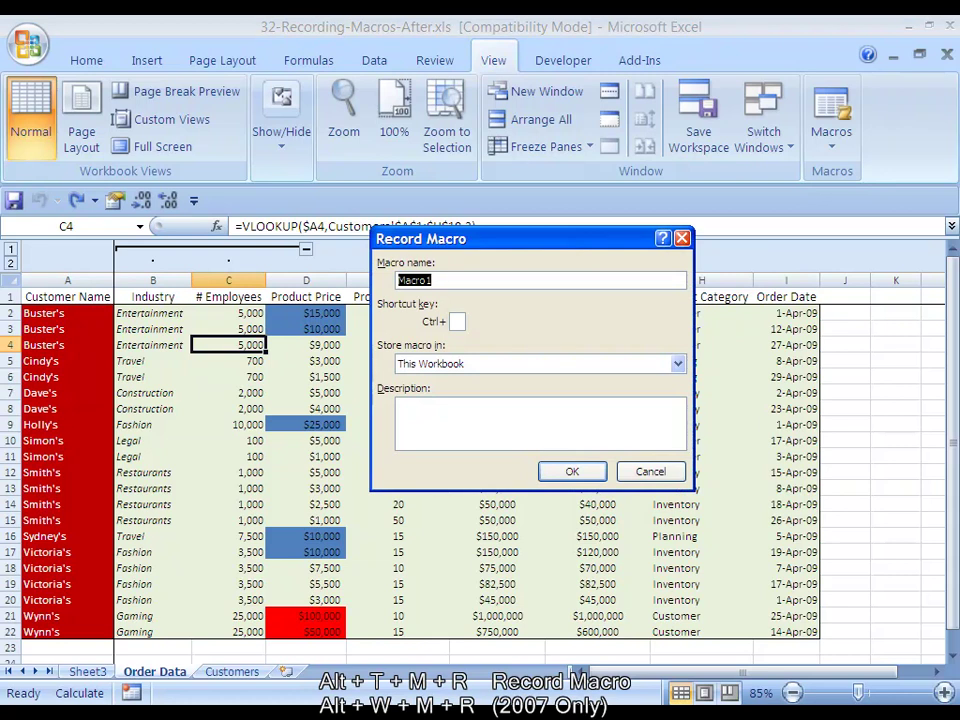
key("Tab")
Enter a capital R in the Shortcut key box, giving Macro1 the shortcut Ctrl+Shift+R.
type("R")
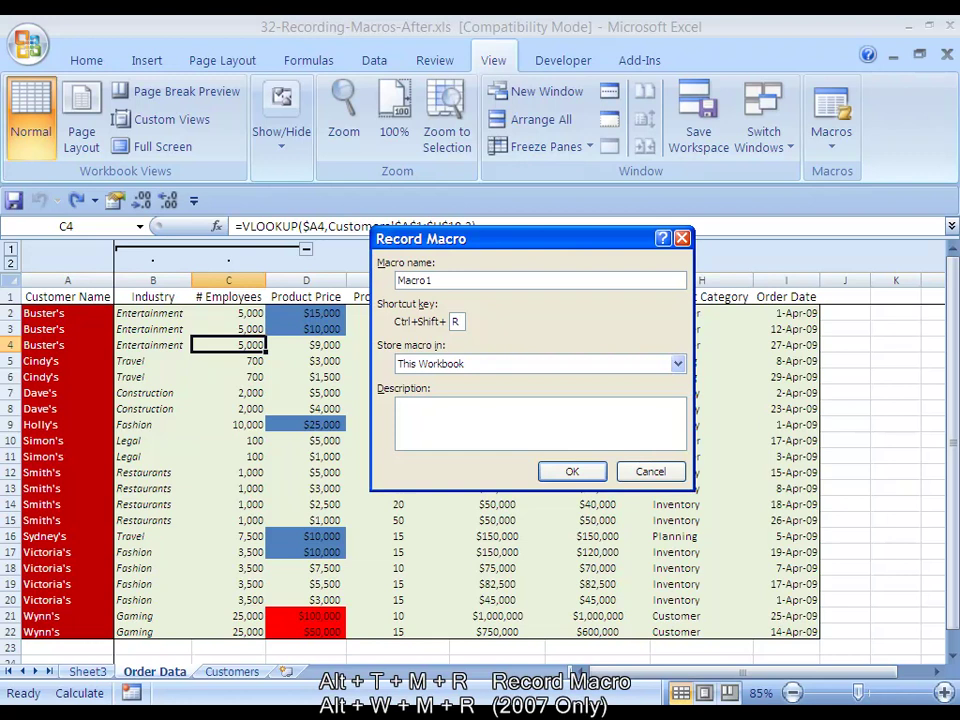
key("BackSpace")
type("r")
key("BackSpace")
type("R")
key("BackSpace")
type("r")
key("BackSpace")
type("R")
Store Macro1 in This Workbook and start recording.
key("Tab")
key("alt+Down")
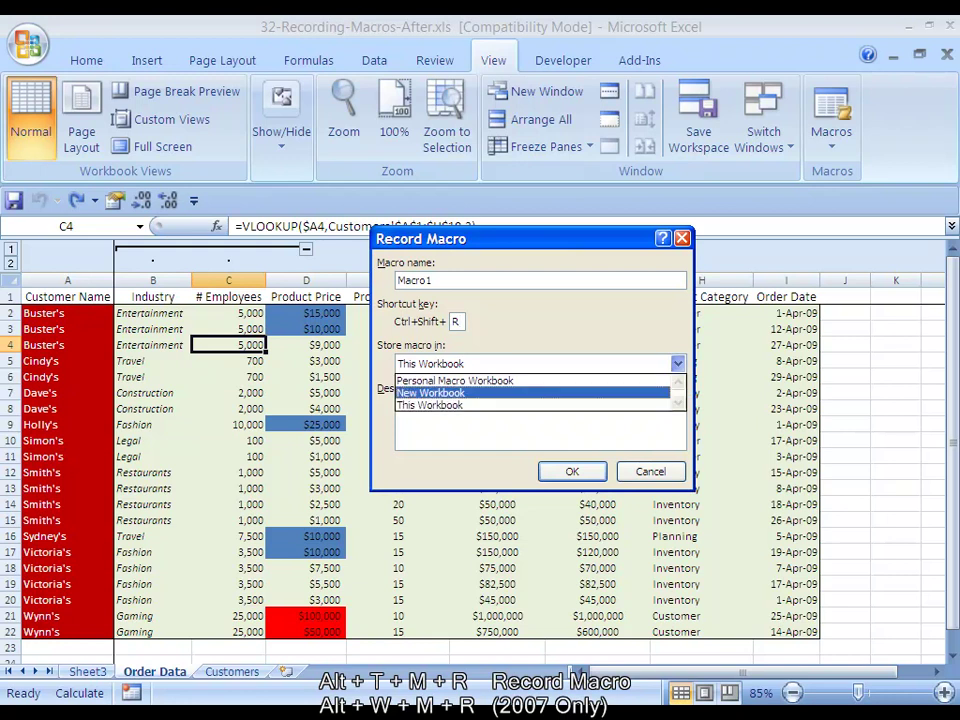
key("Up")
key("Up")
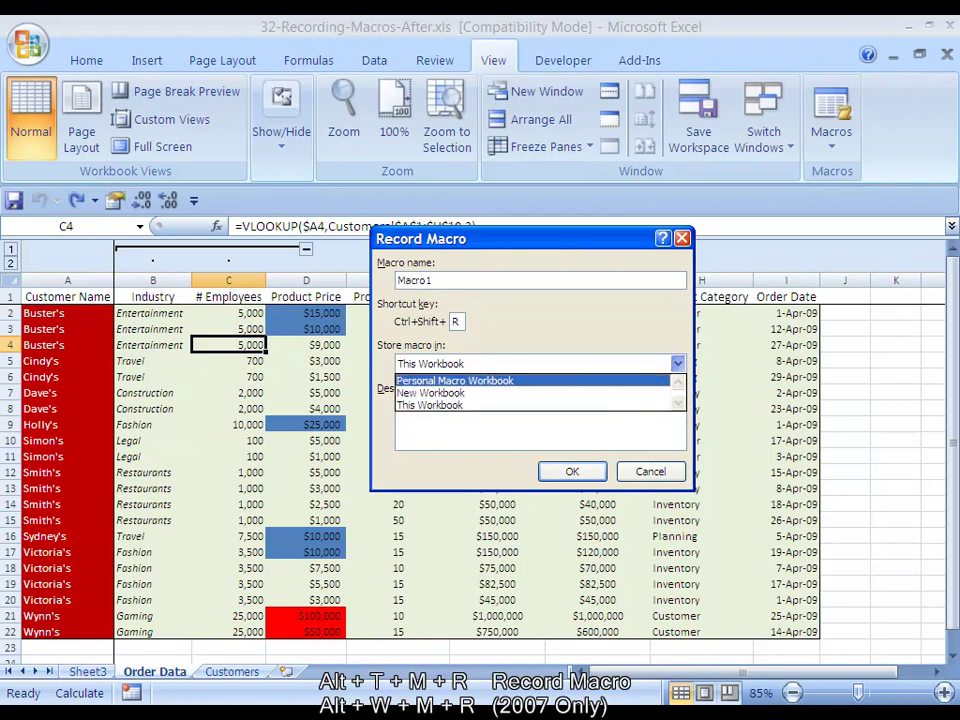
key("Down")
key("Down")
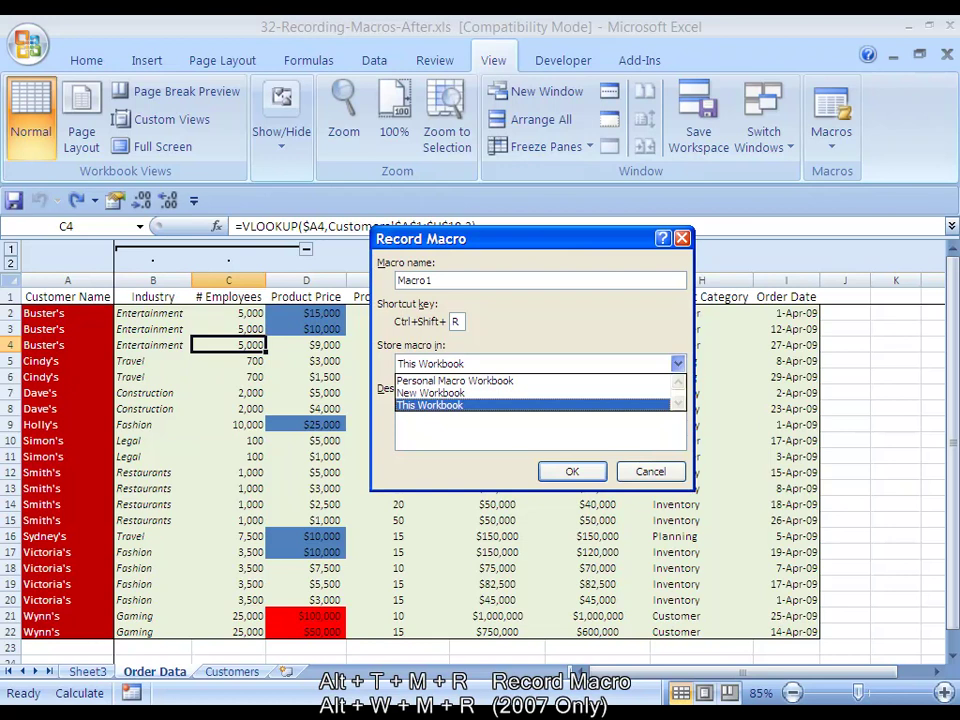
key("Up")
key("Up")
key("Down")
key("Up")
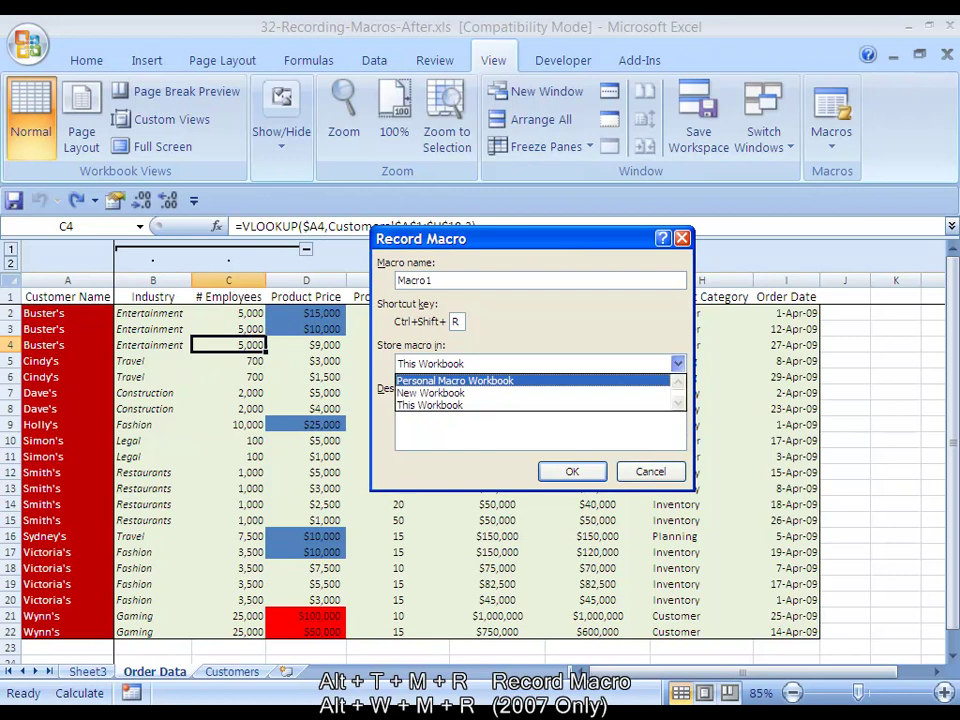
key("Down")
key("Down")
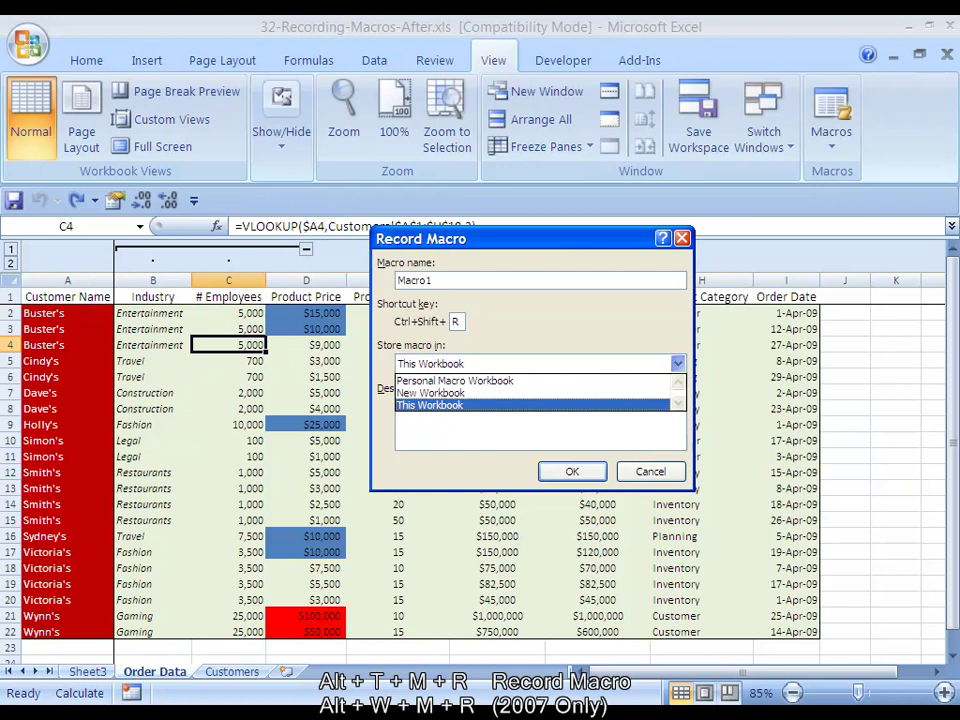
key("Return")
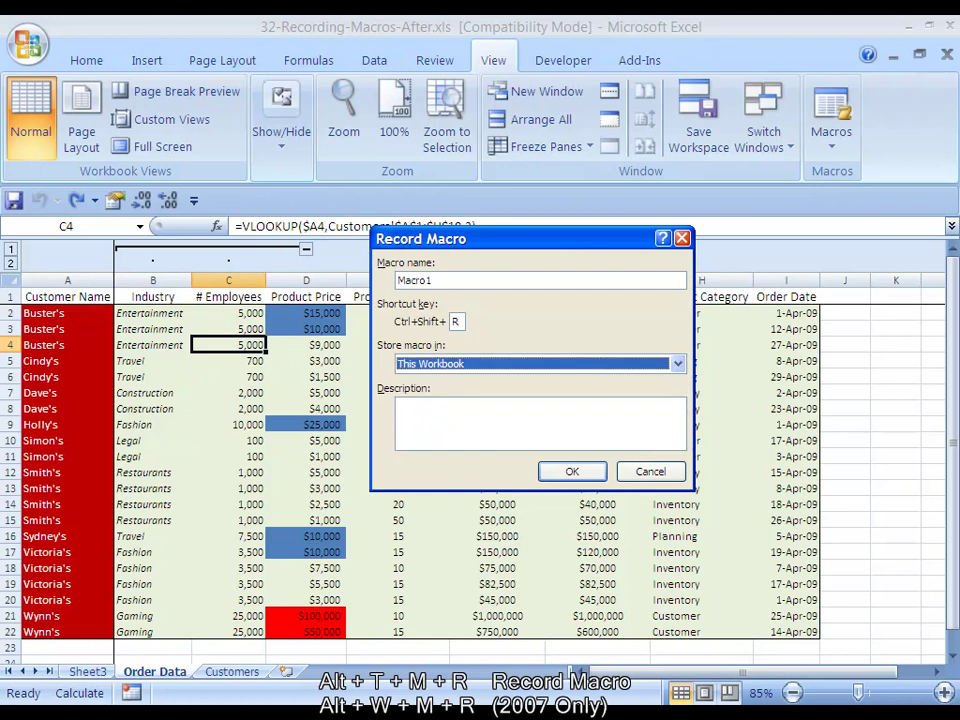
key("Tab")
key("Tab")
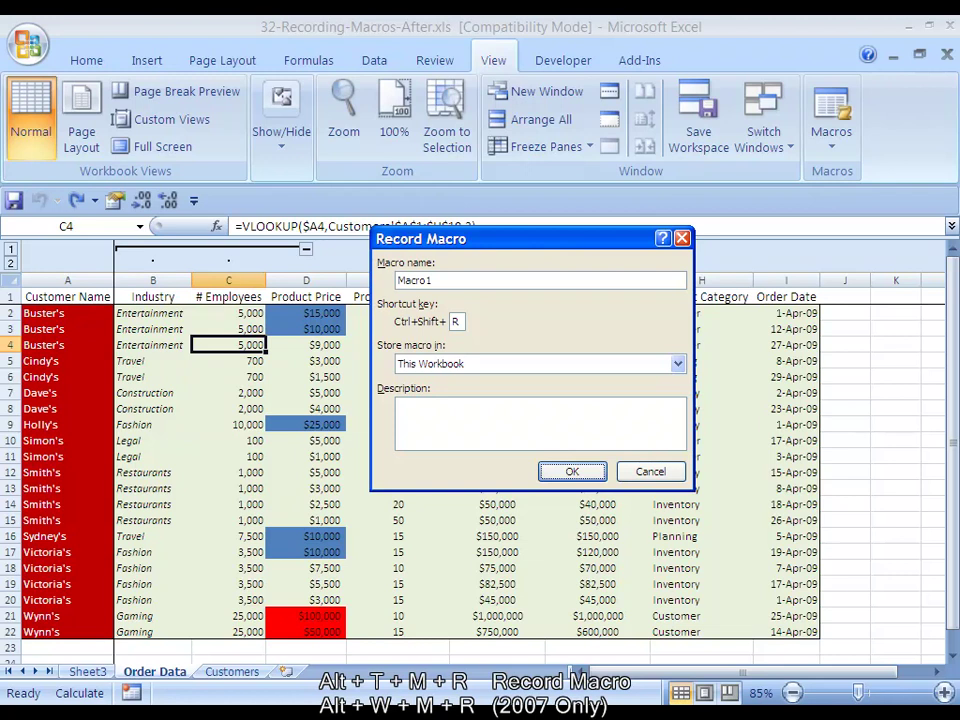
key("Return")
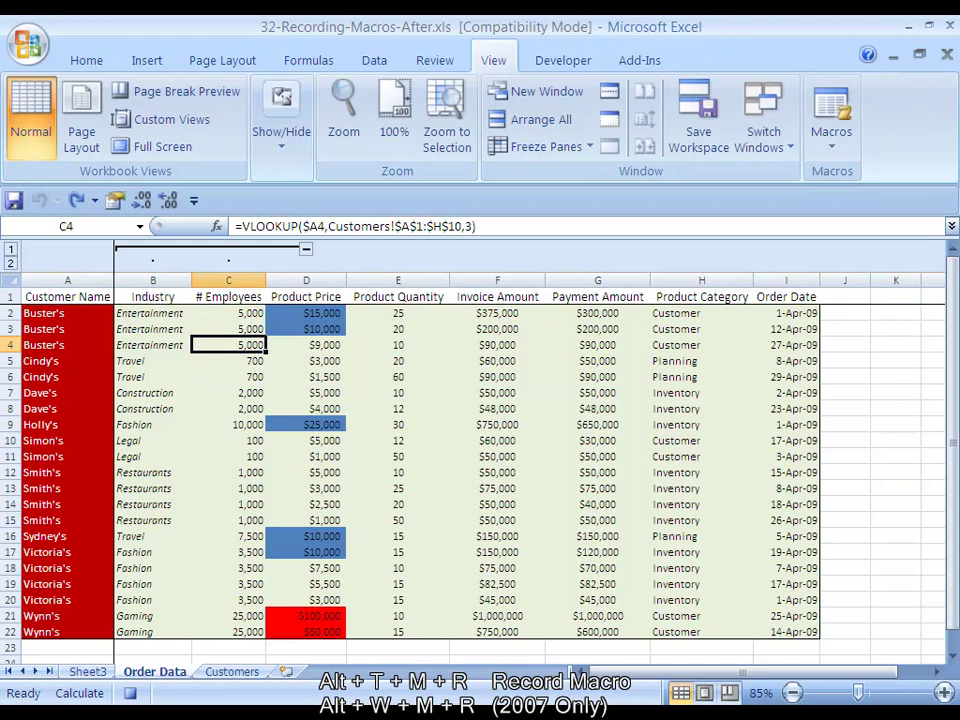
Delete row 4, the third Buster's order, while recording.
key("shift+space")
key("alt+e")
key("d")
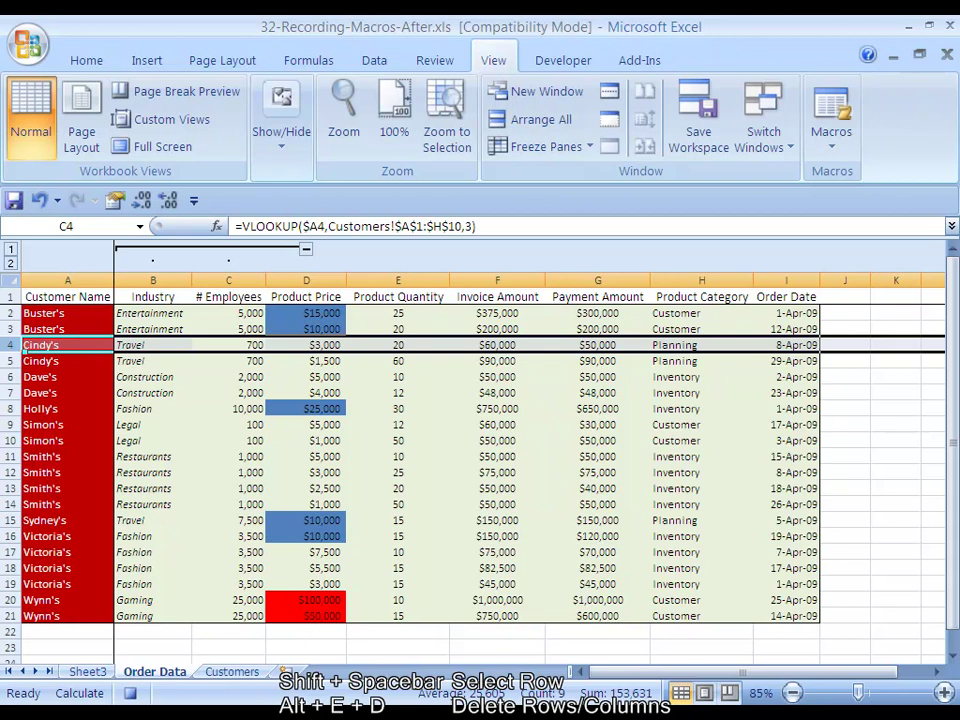
Stop recording Macro1 with Alt+T, M, R, keeping the captured row-4 deletion.
key("alt+t")
key("m")
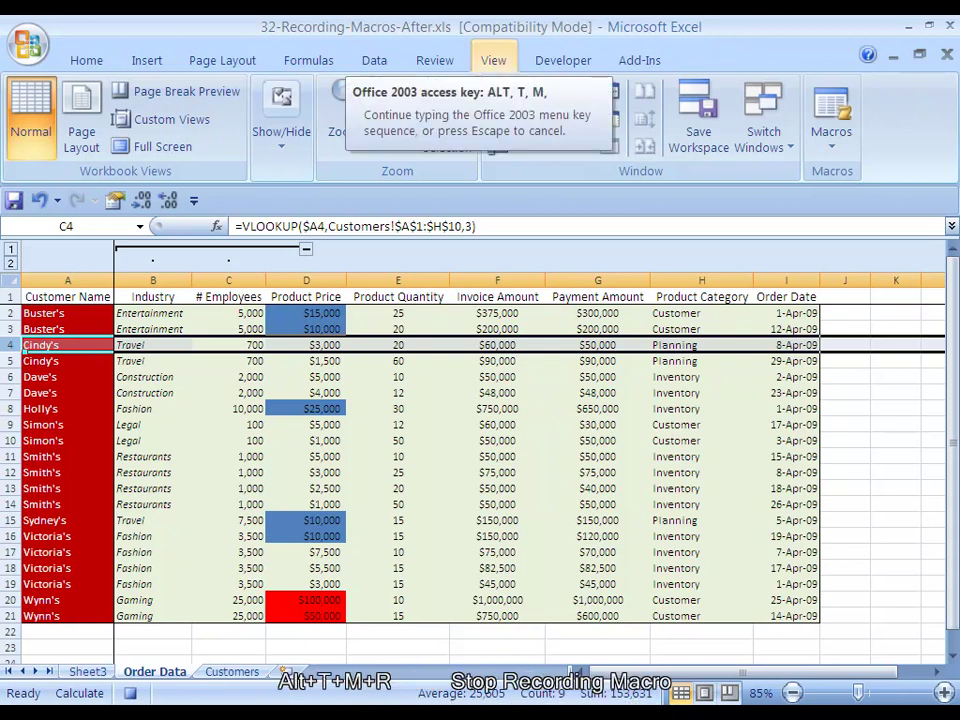
key("r")
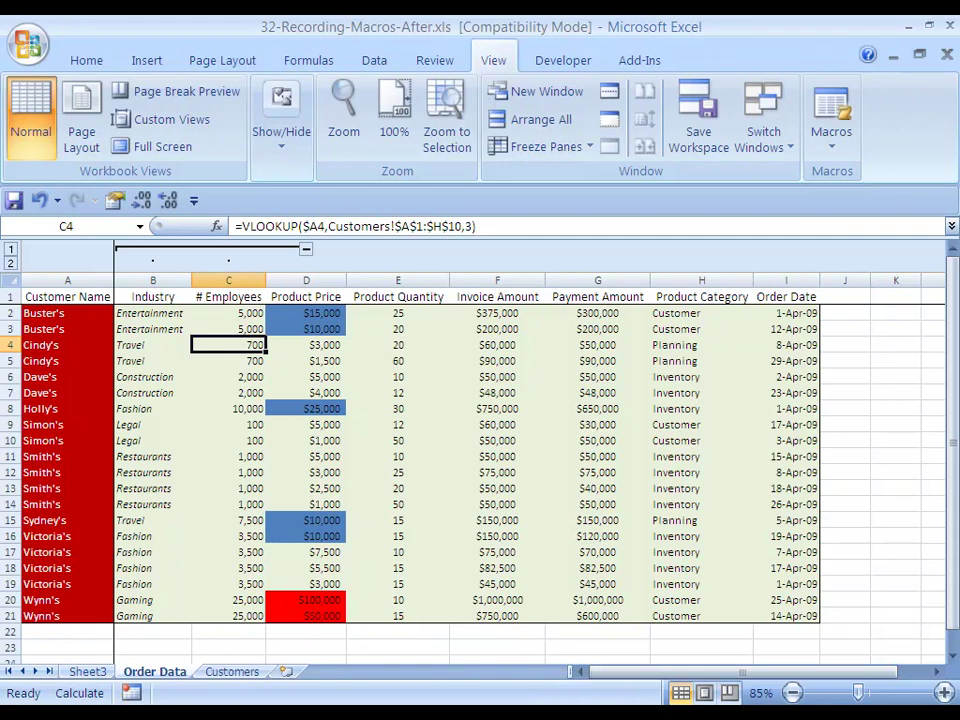
Open Macro1's recorded code in the Visual Basic Editor from the Macro list.
key("alt+t")
key("m")
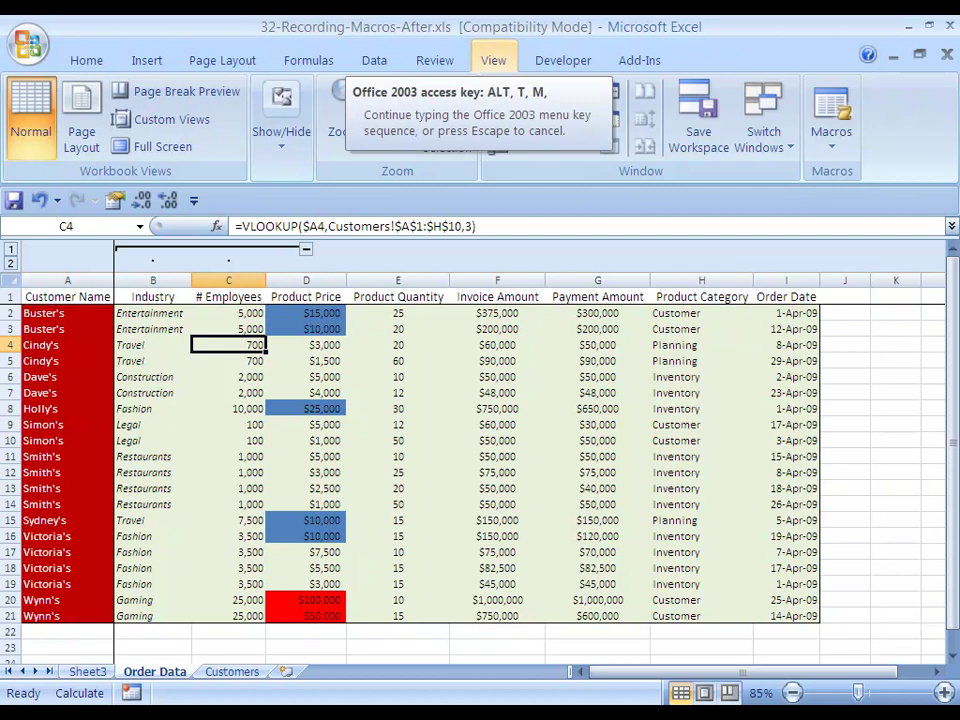
key("m")
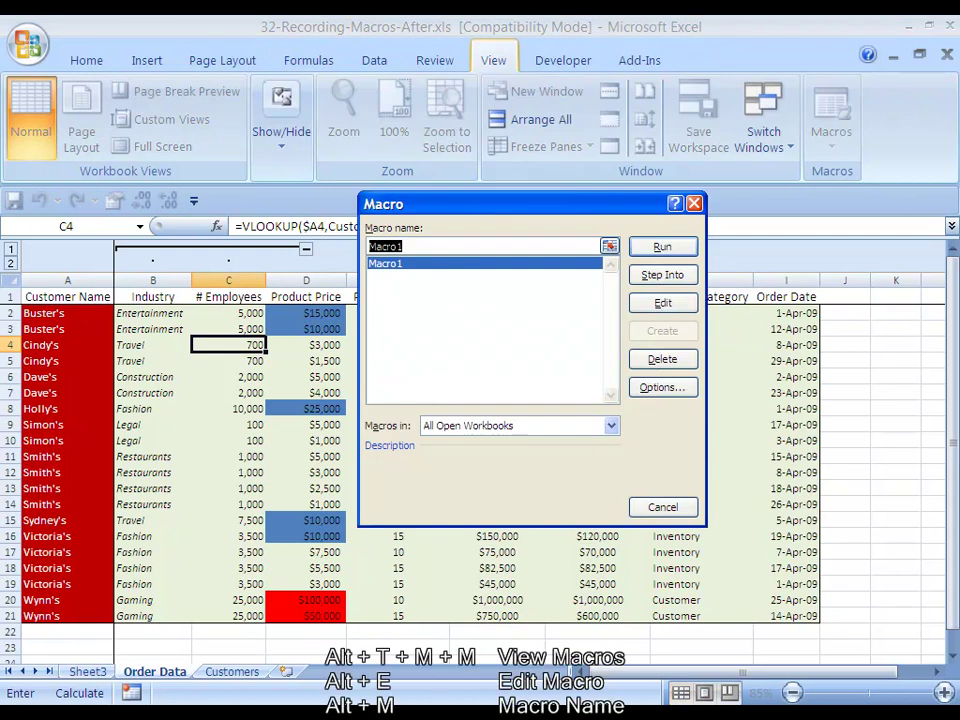
key("alt+e")
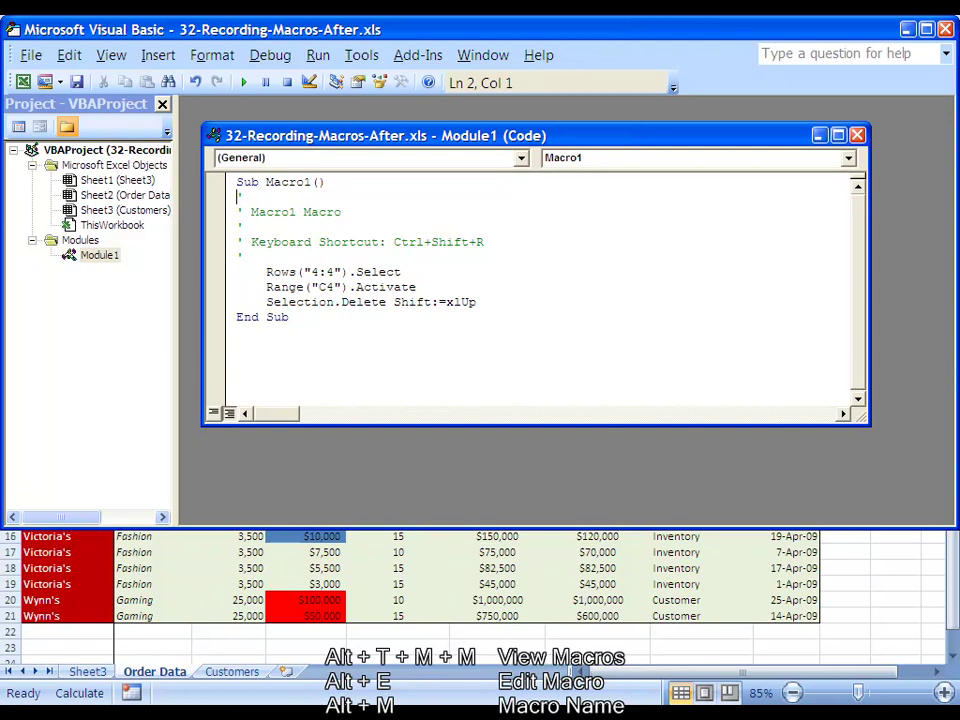
Review Module1's Rows, Range and Delete statements for row 4, then close the editor.
left_click(304, 272)
left_click_drag(271, 272, 289, 317)
left_click(289, 317)
left_click(397, 272)
mouse_move(397, 272)
left_mouse_down()
mouse_move(266, 272)
mouse_move(401, 272)
left_mouse_up()
left_click(288, 272)
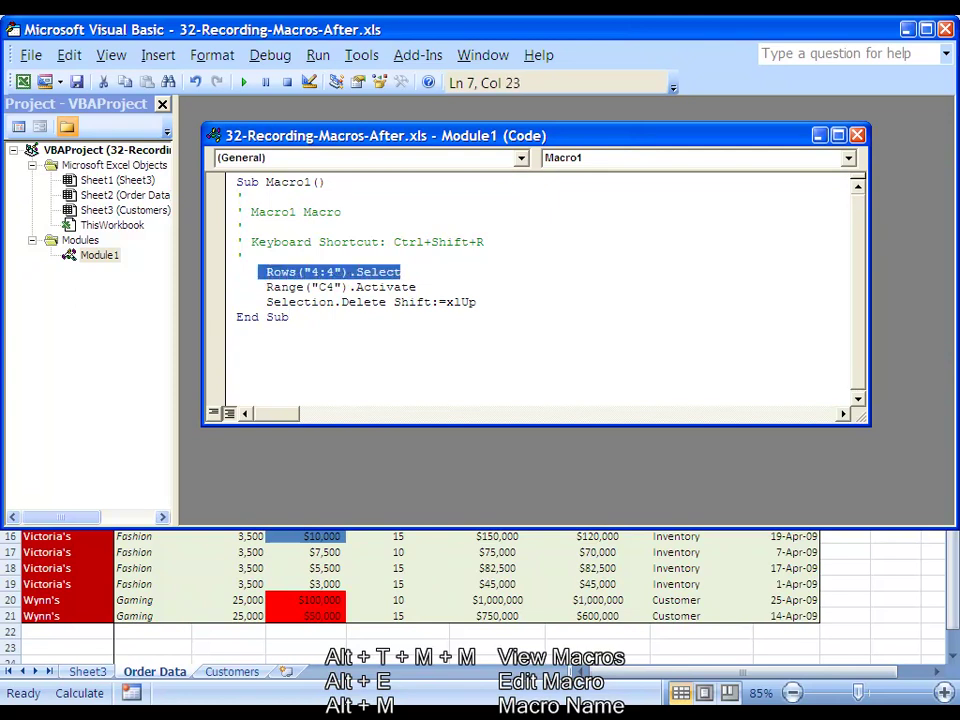
key("shift+Left")
key("shift+Left")
key("shift+Left")
key("shift+Left")
key("shift+Left")
key("shift+Left")
key("shift+Left")
key("shift+Left")
key("shift+Left")
key("shift+Left")
key("shift+Left")
key("shift+Left")
key("shift+Left")
key("shift+Left")
key("shift+Left")
key("shift+Left")
key("shift+Left")
key("shift+Left")
key("shift+Left")
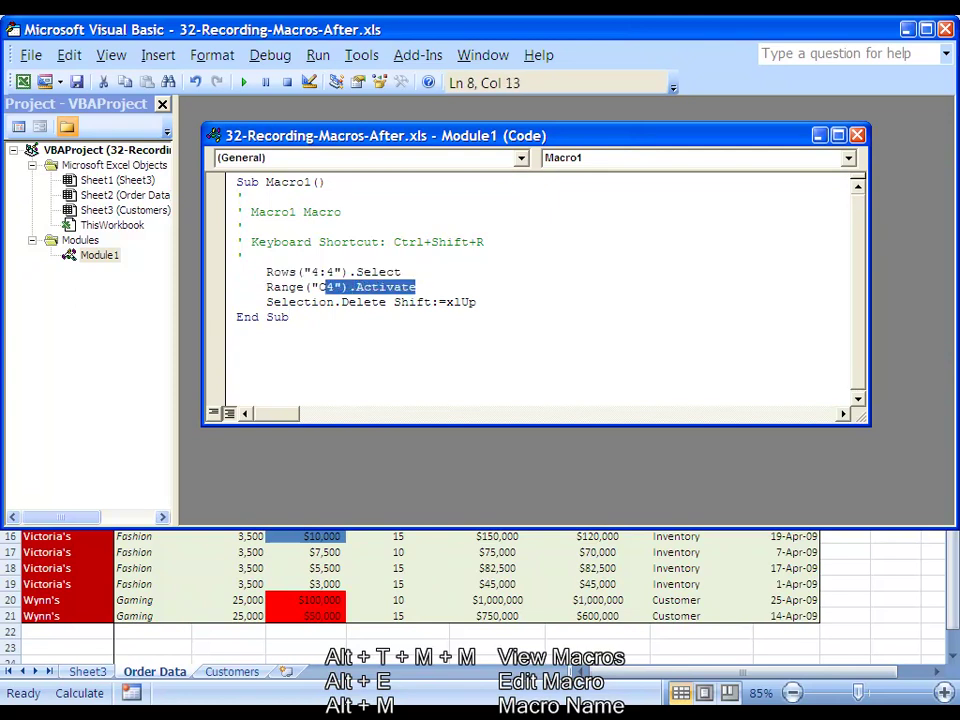
key("ctrl+End")
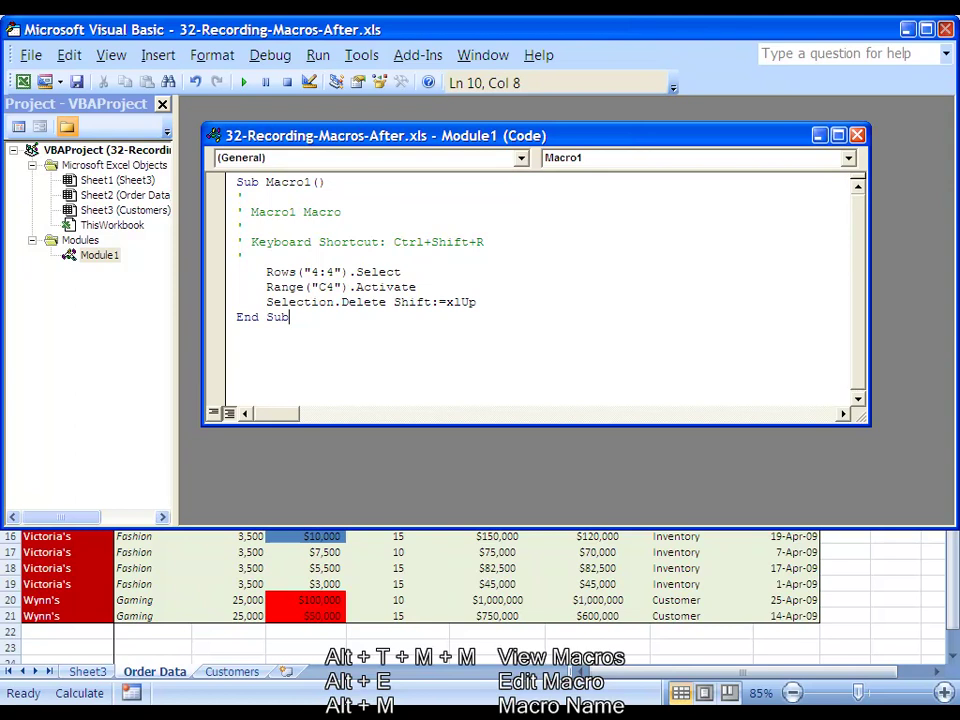
left_click(945, 29)
key("alt+t")
key("m")
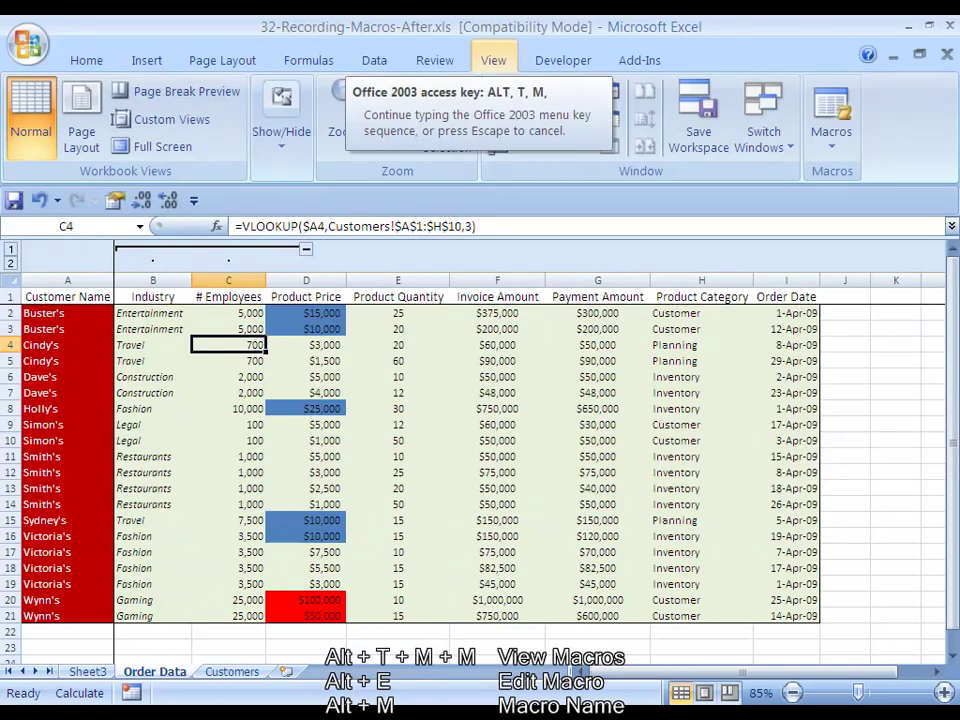
key("m")
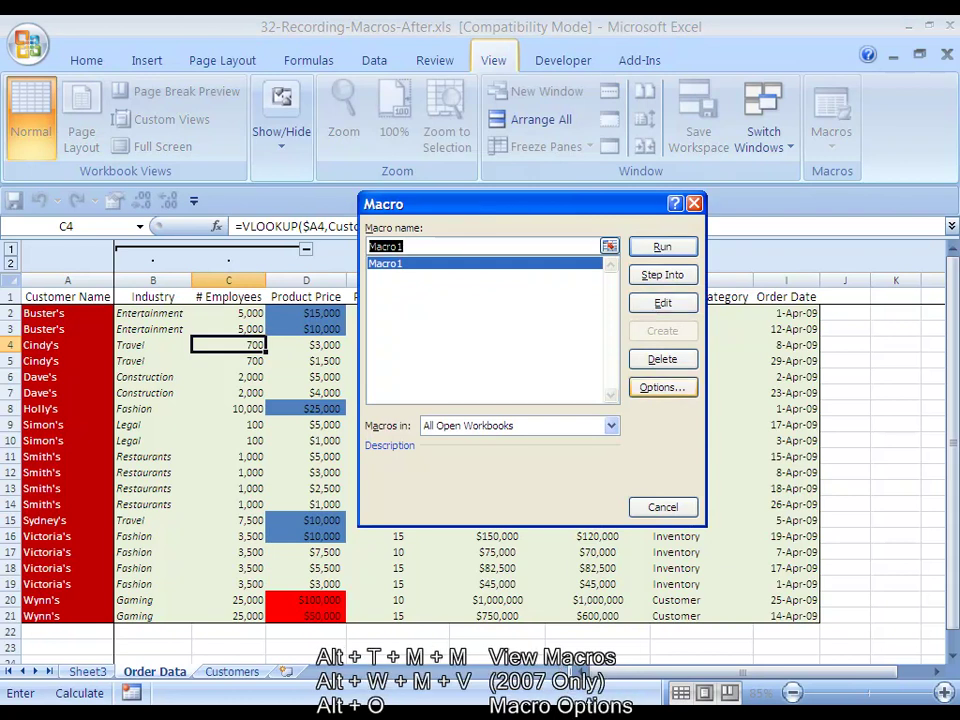
key("alt+o")
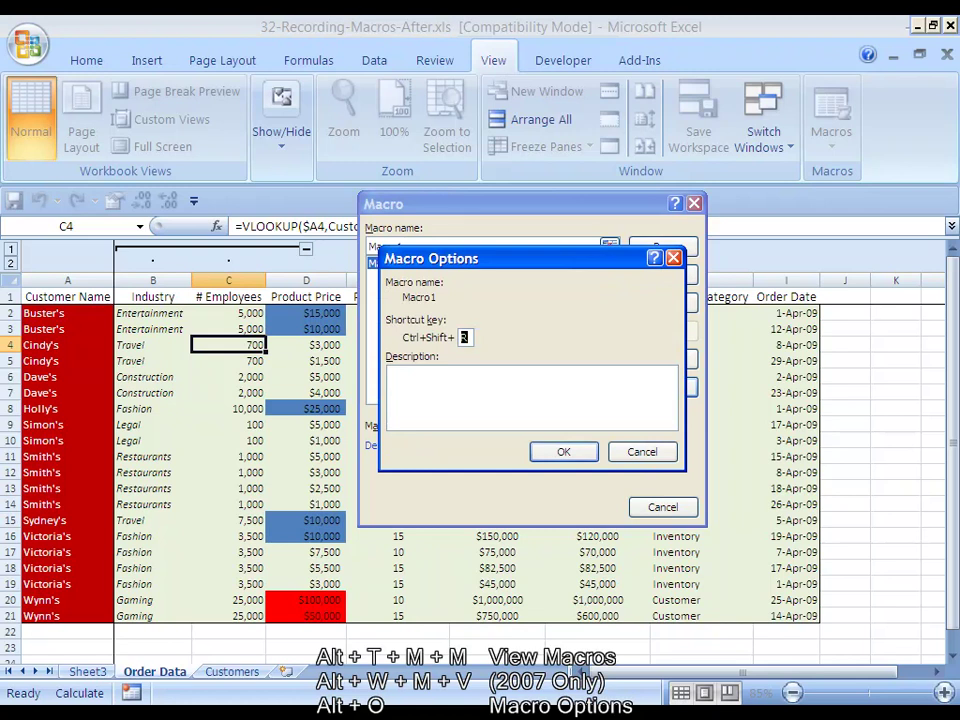
key("Escape")
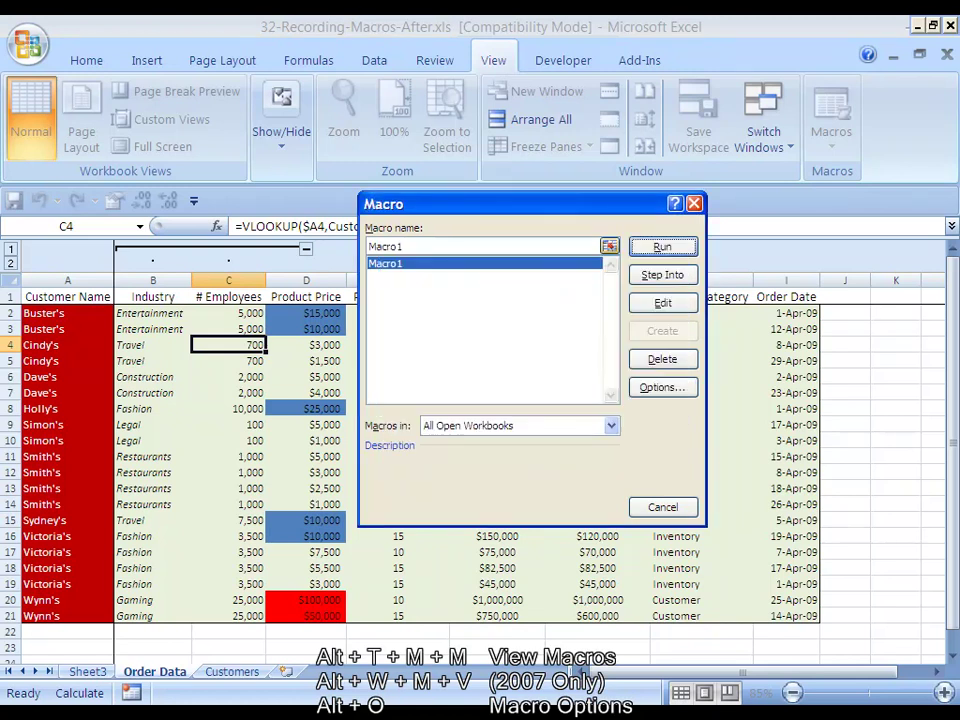
key("alt+m")
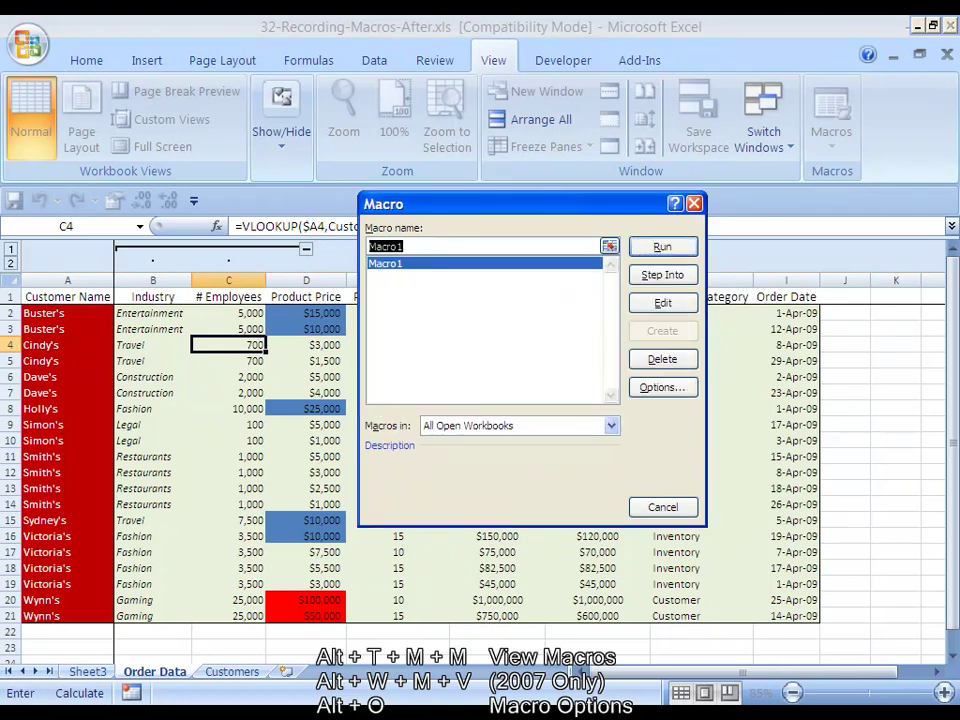
key("alt+a")
key("alt+Down")
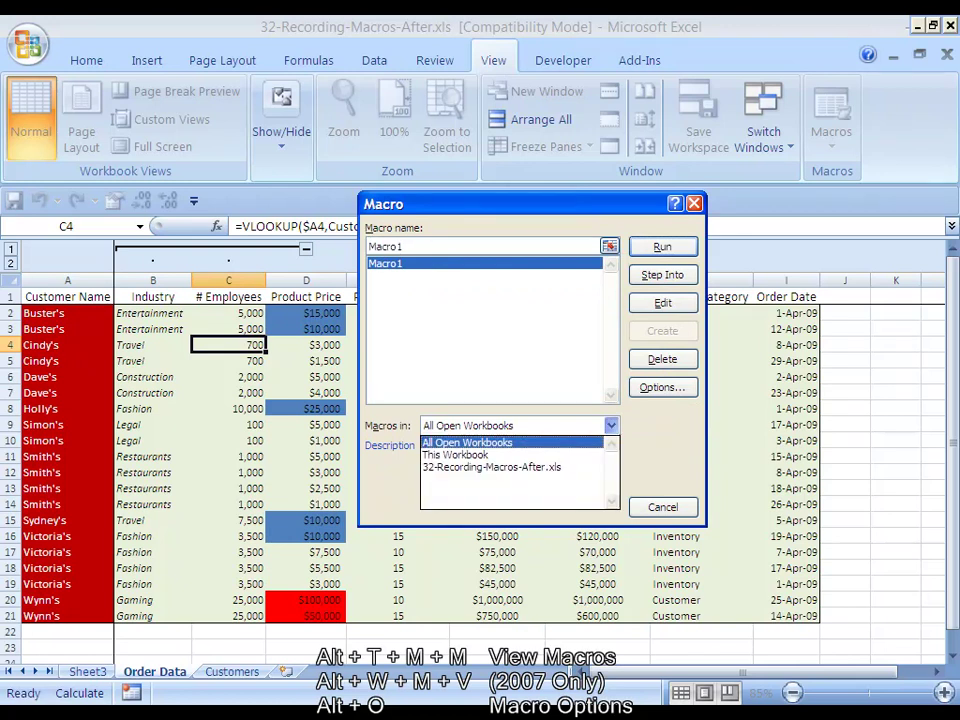
key("Down")
key("Up")
key("Down")
key("Down")
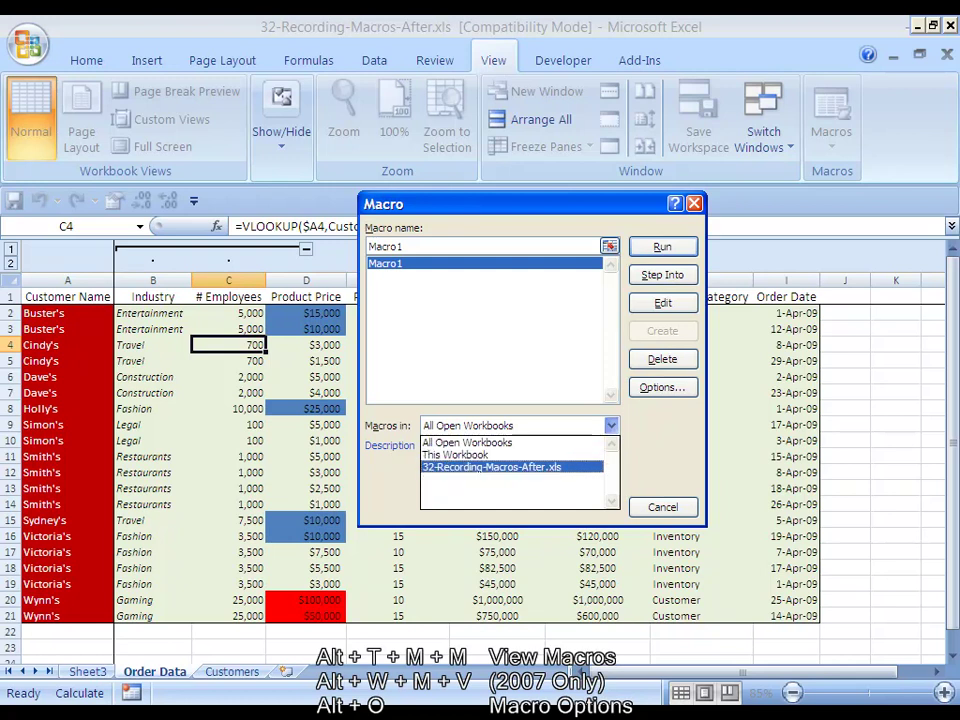
key("Escape")
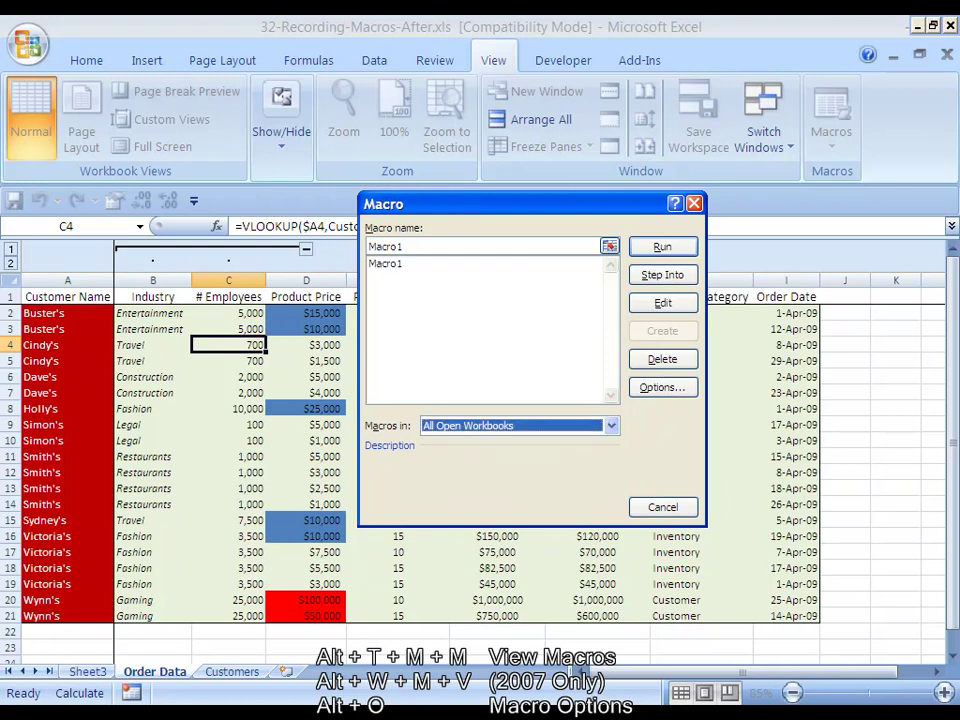
key("alt+Down")
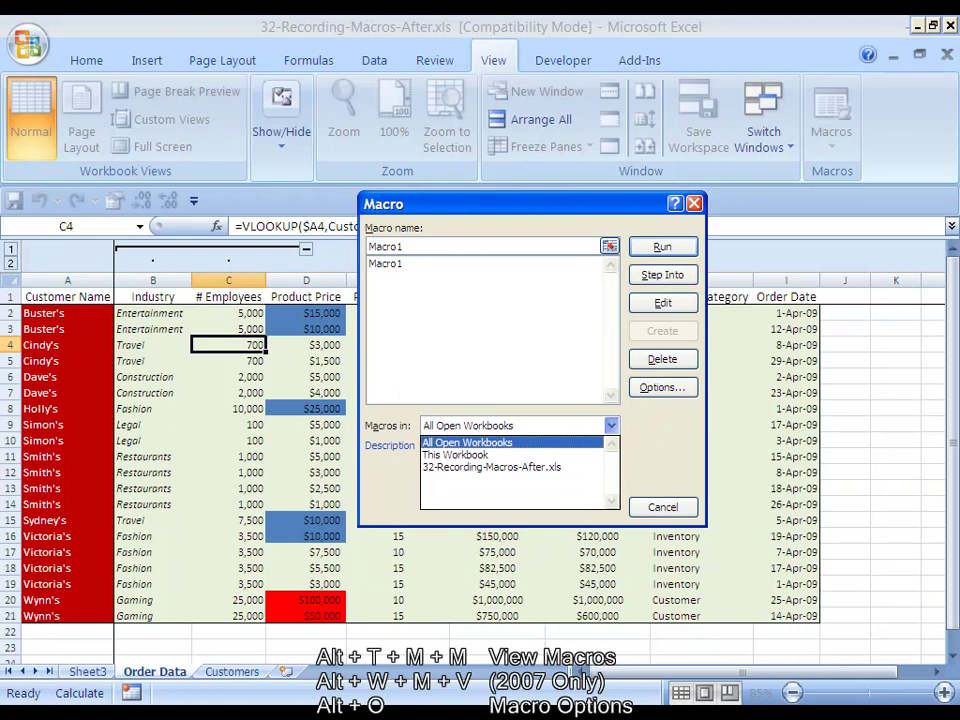
key("Escape")
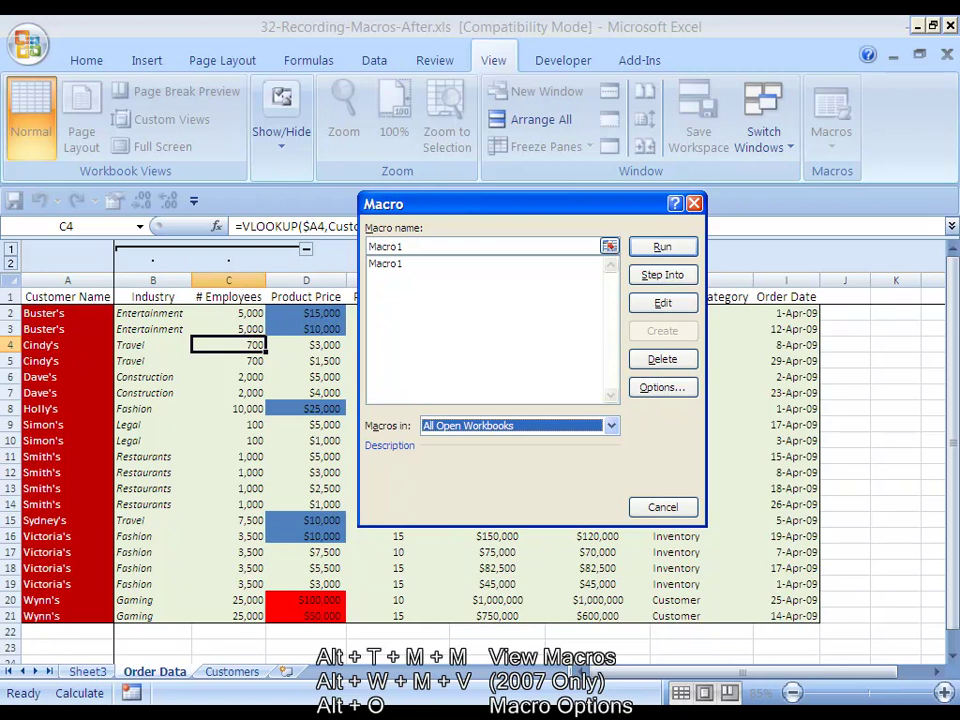
key("Escape")
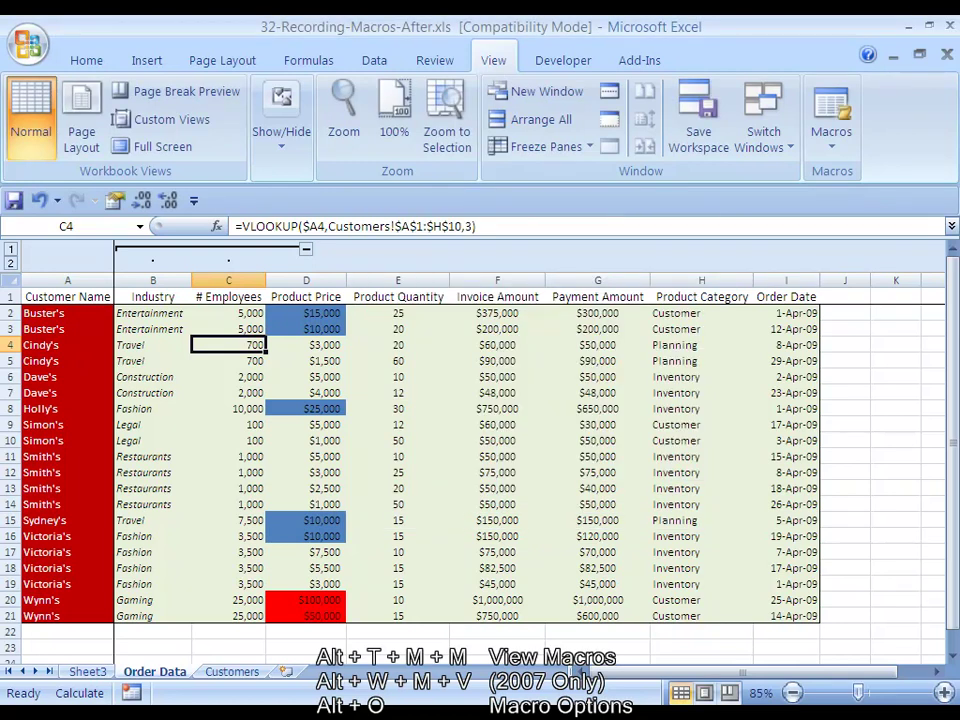
Open and close the Macro list twice, via the View tab and via Alt+T, M, M.
key("alt+w")
key("m")
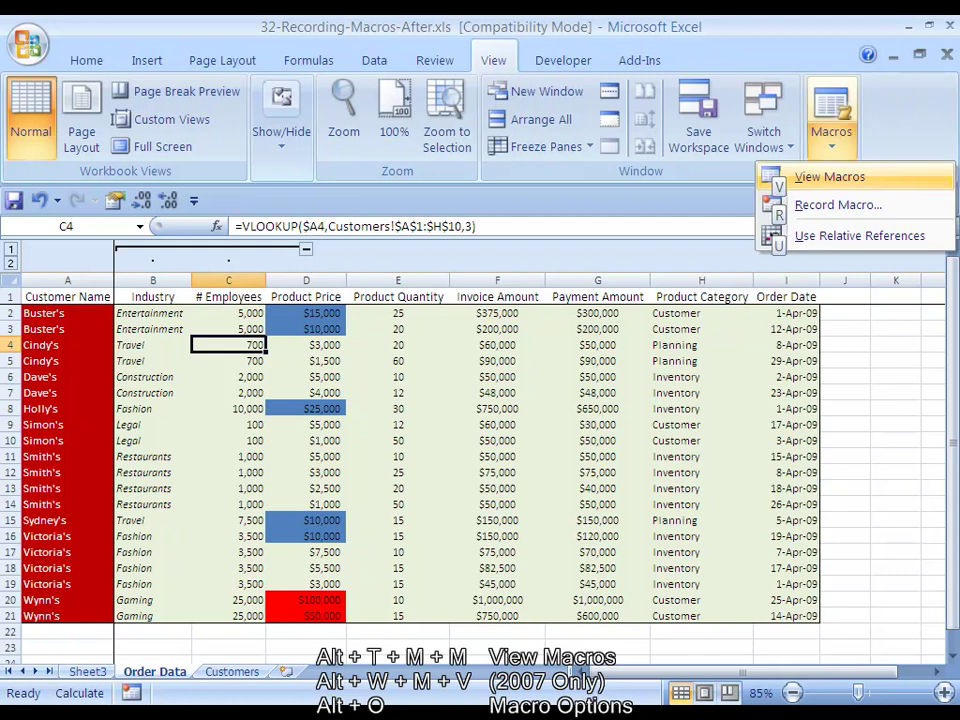
key("v")
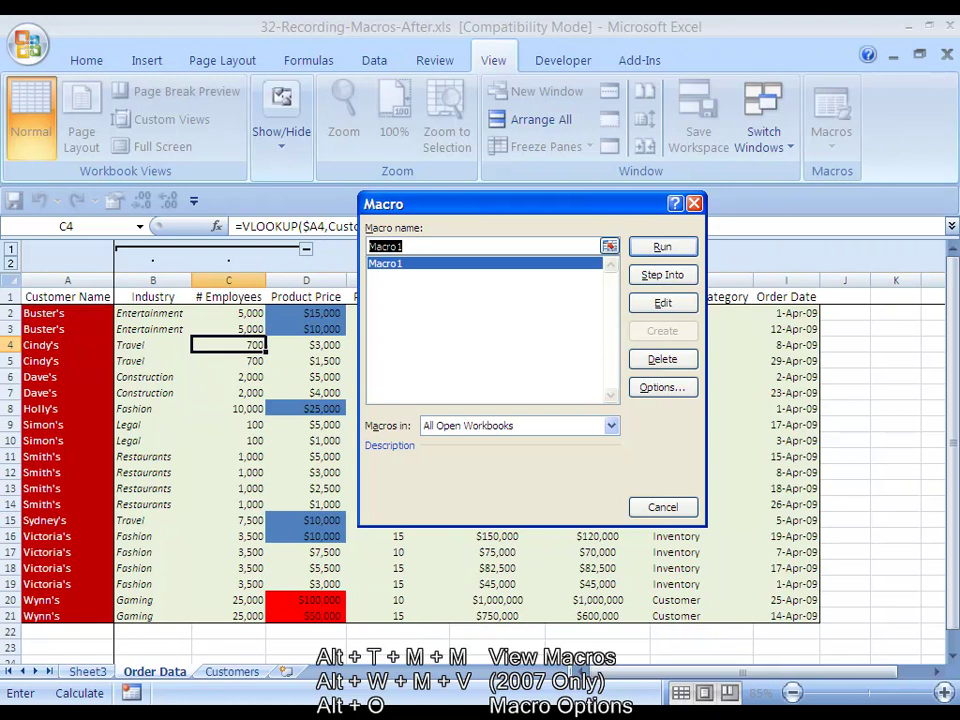
key("Escape")
key("alt+t")
key("m")
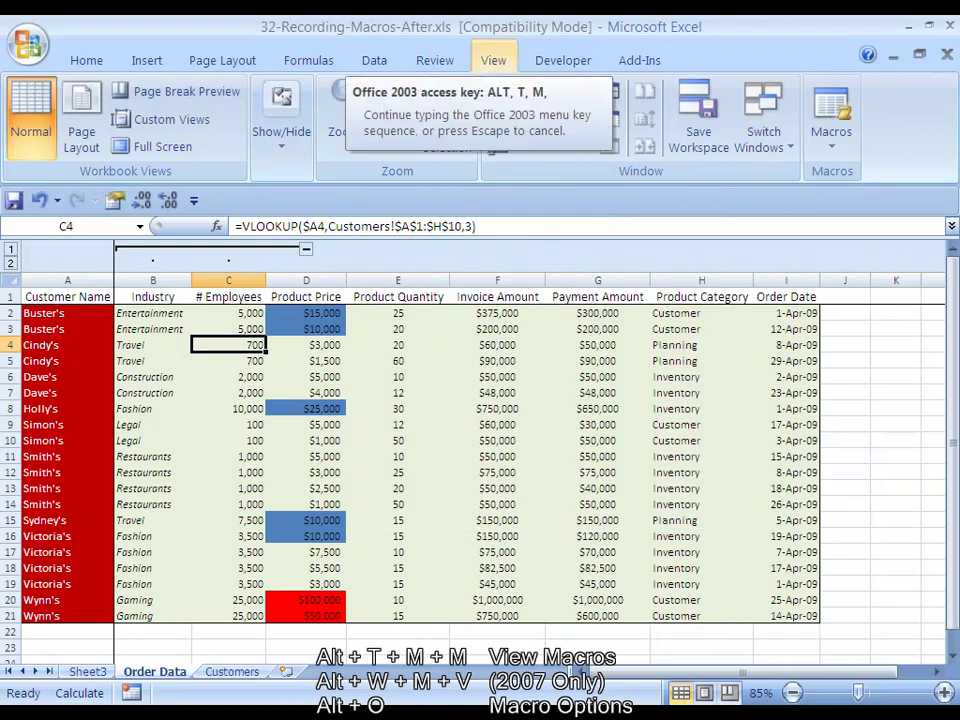
key("m")
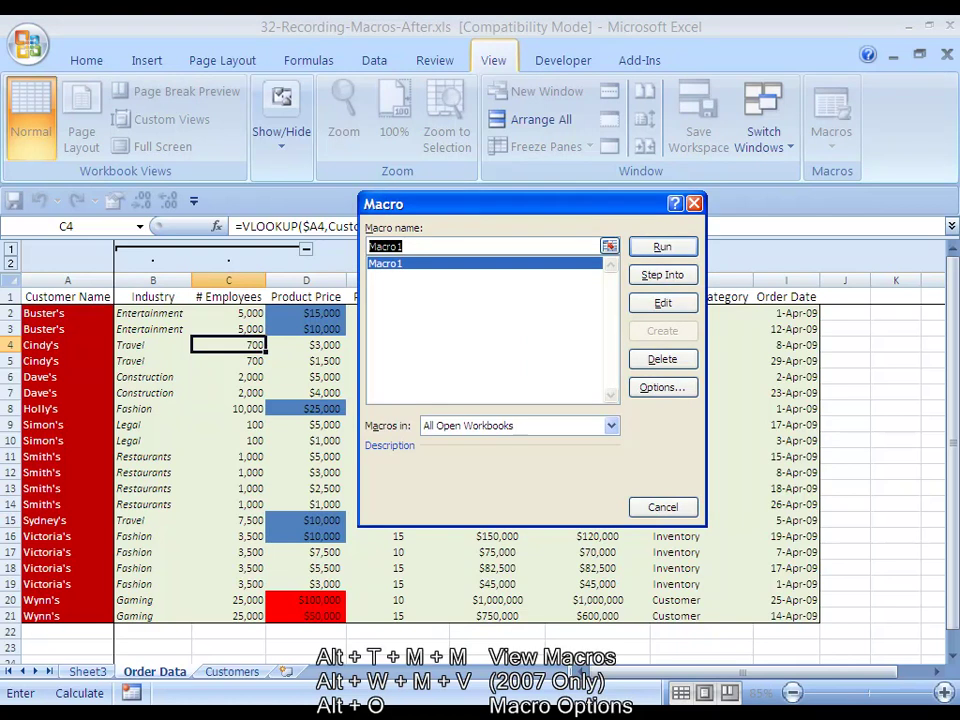
key("Escape")
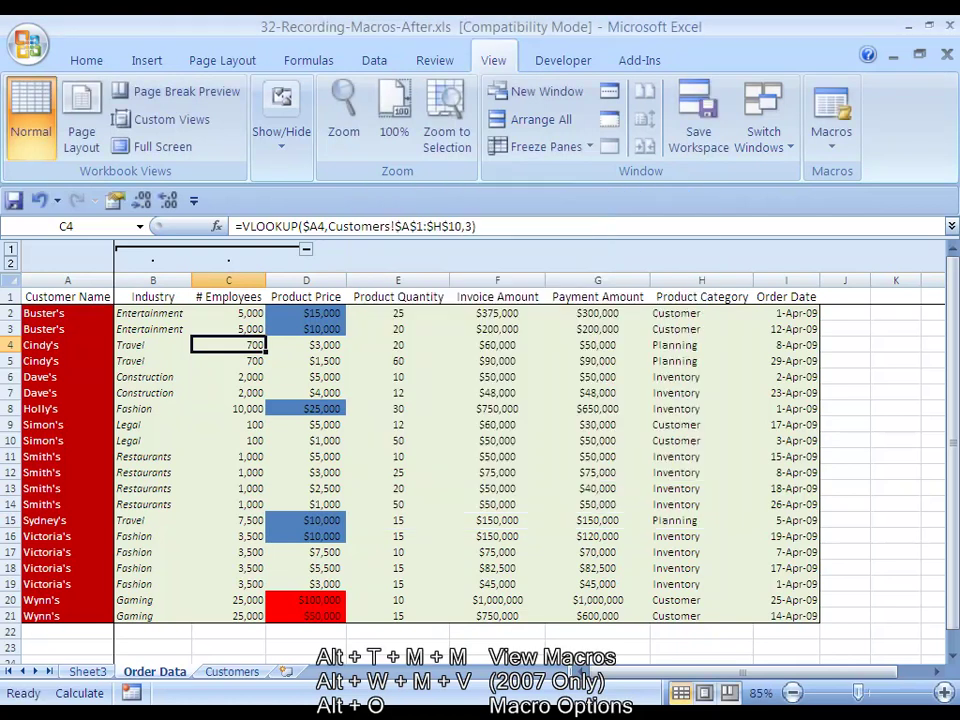
Click back and forth between cells C4 and C5 on the Order Data sheet.
left_click(228, 361)
left_click(228, 345)
left_click(228, 361)
left_click(228, 345)
left_click(228, 361)
left_click(228, 345)
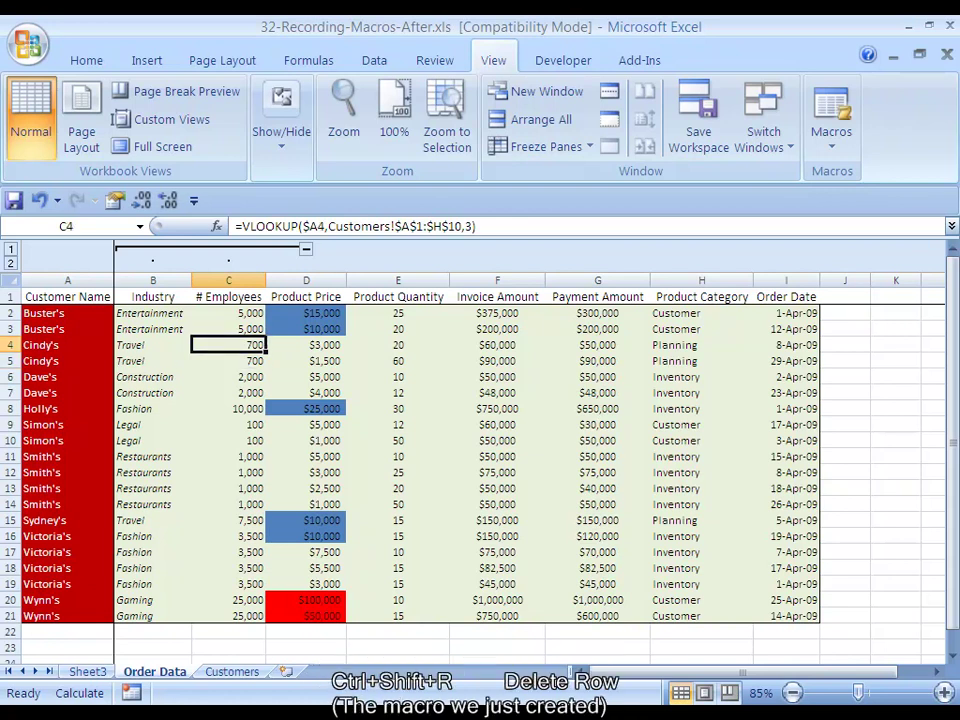
Run Ctrl+Shift+R three times, deleting both Cindy's rows and the $5,000 Dave's row.
key("ctrl+shift+r")
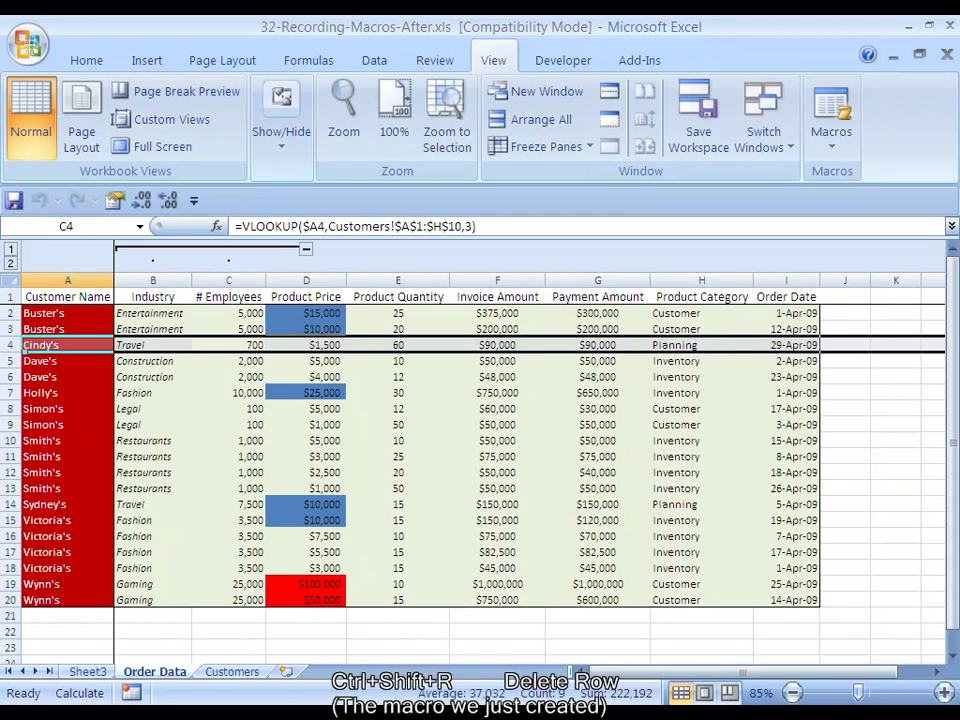
key("Down")
key("Down")
key("Down")
key("Down")
key("Down")
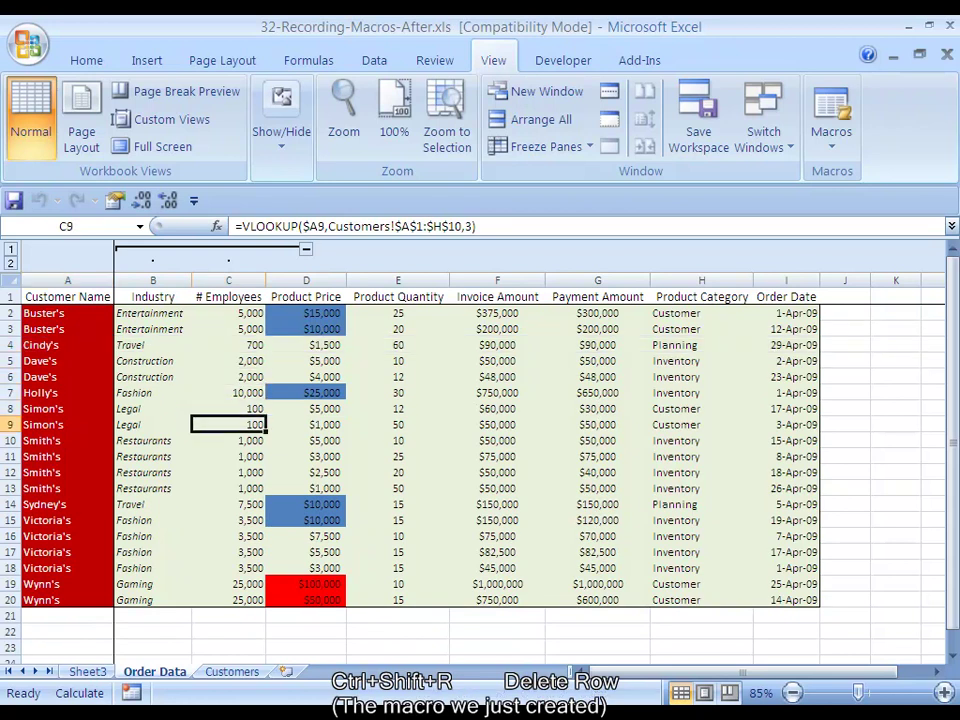
key("ctrl+shift+r")
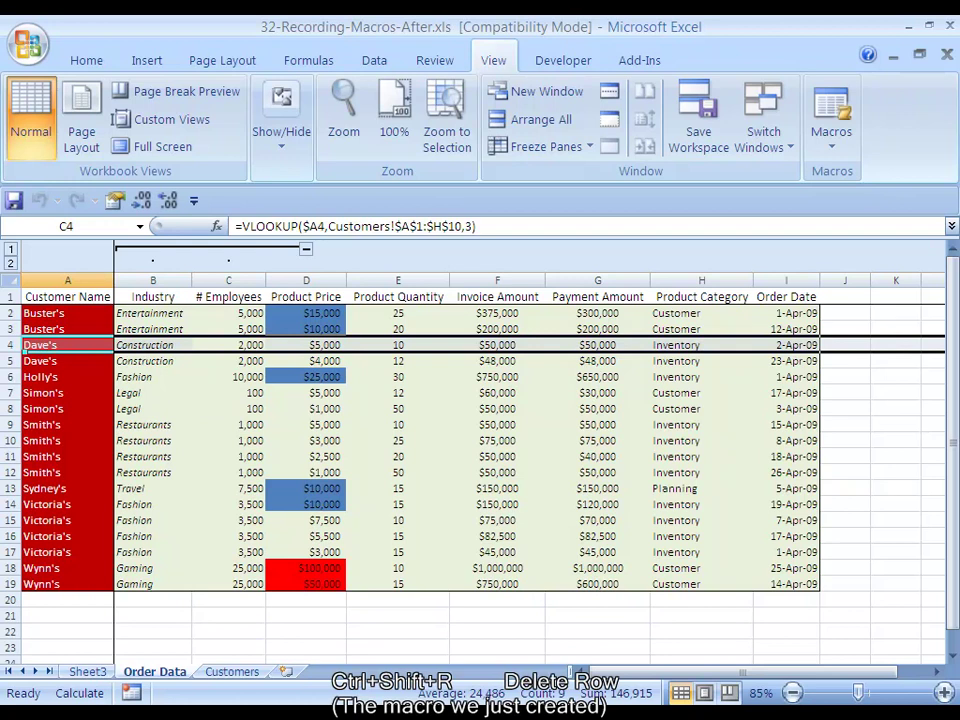
key("Down")
key("Down")
key("Down")
key("Down")
key("Down")
key("Down")
key("Down")
key("Down")
key("Down")
key("Down")
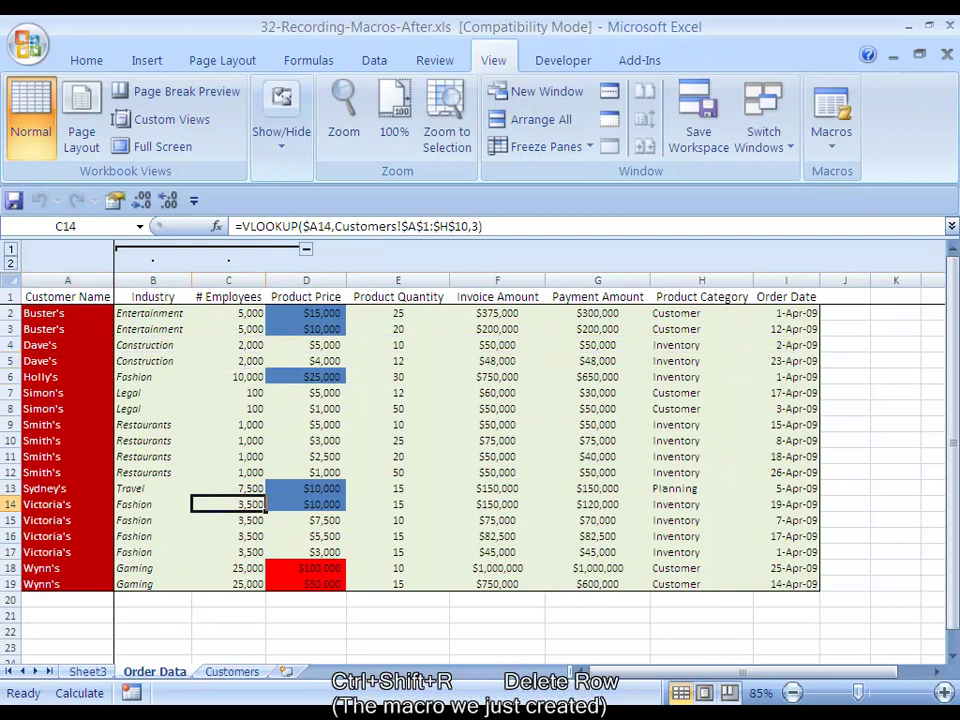
key("ctrl+shift+r")
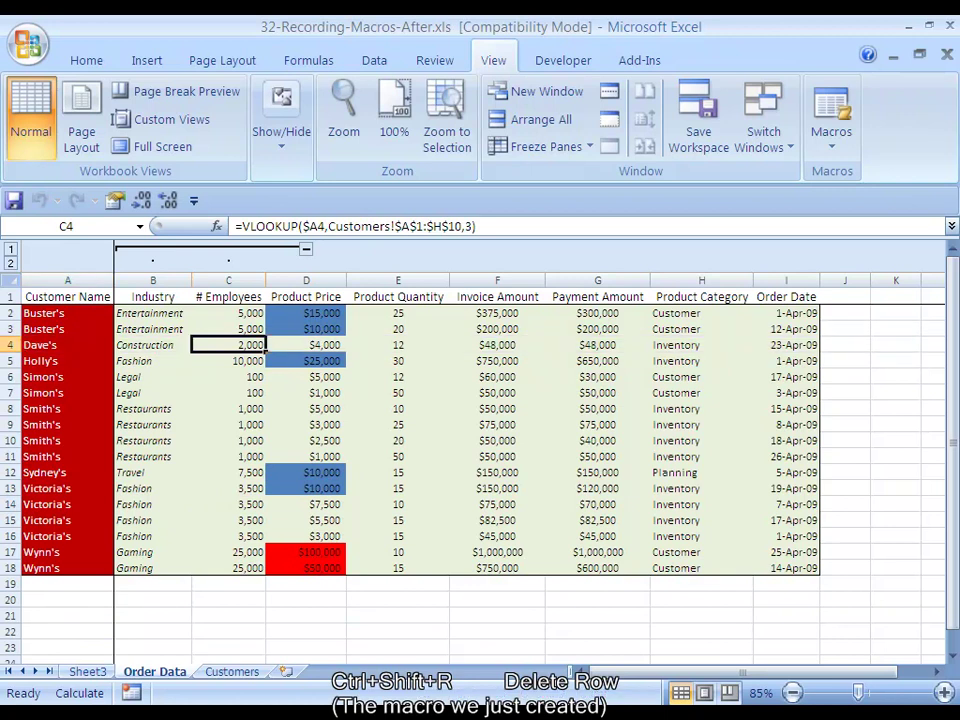
key("Down")
key("Up")
Browse the View tab's Macros menu down to Use Relative References, then leave it unchanged.
key("alt+w")
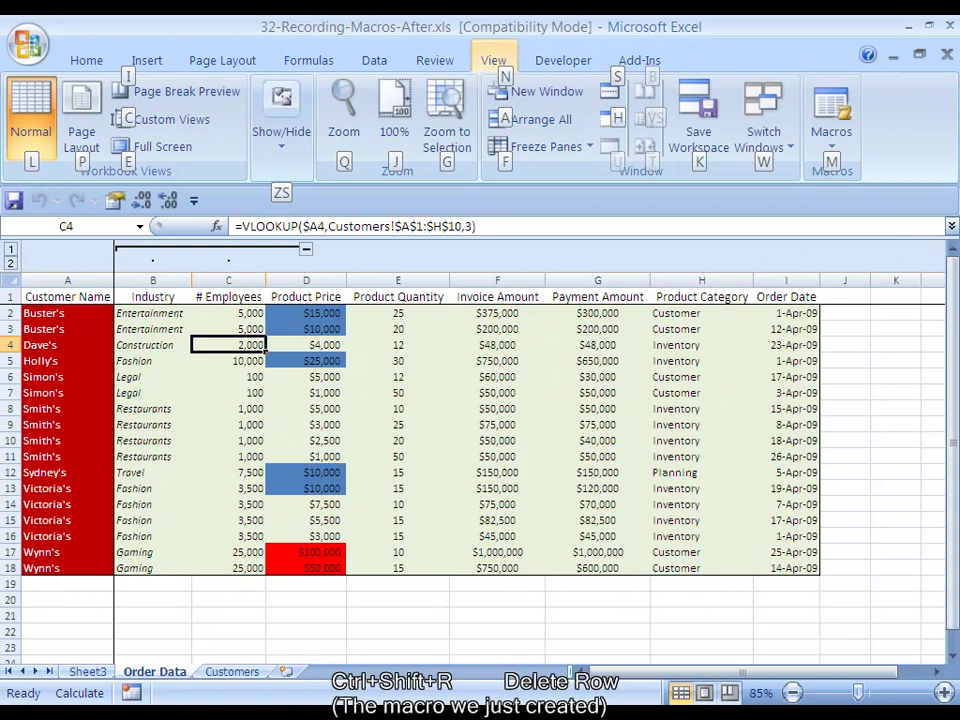
key("m")
key("Down")
key("Down")
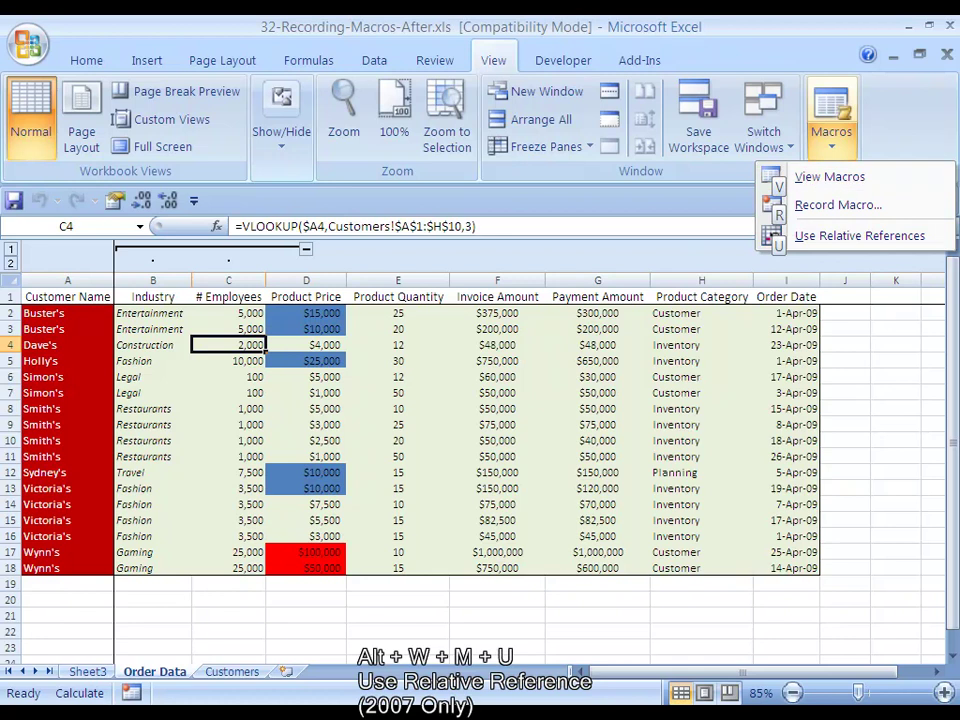
key("u")
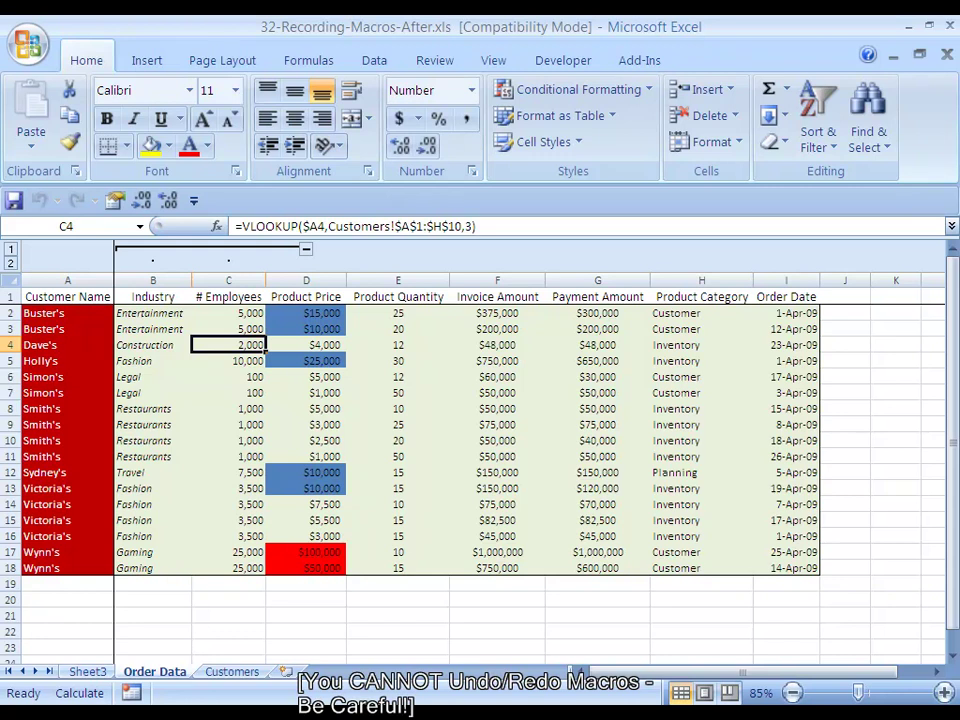
key("Left")
key("Left")
key("Right")
key("Right")
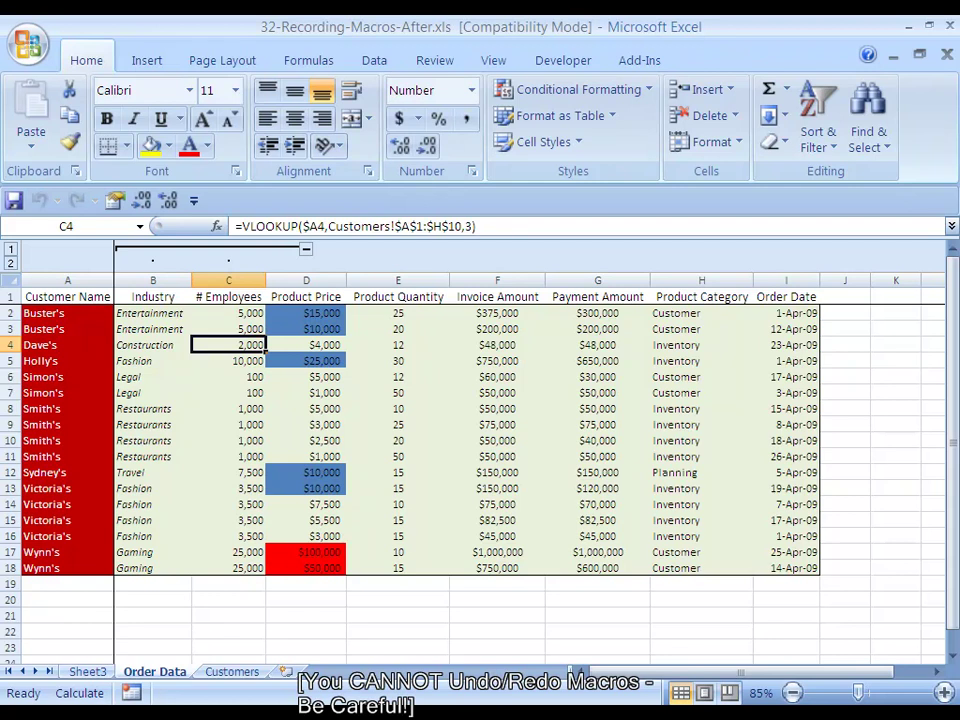
key("alt")
Revert to the saved 21-order workbook, then check the headers and B2's Industry lookup formula.
key("4")
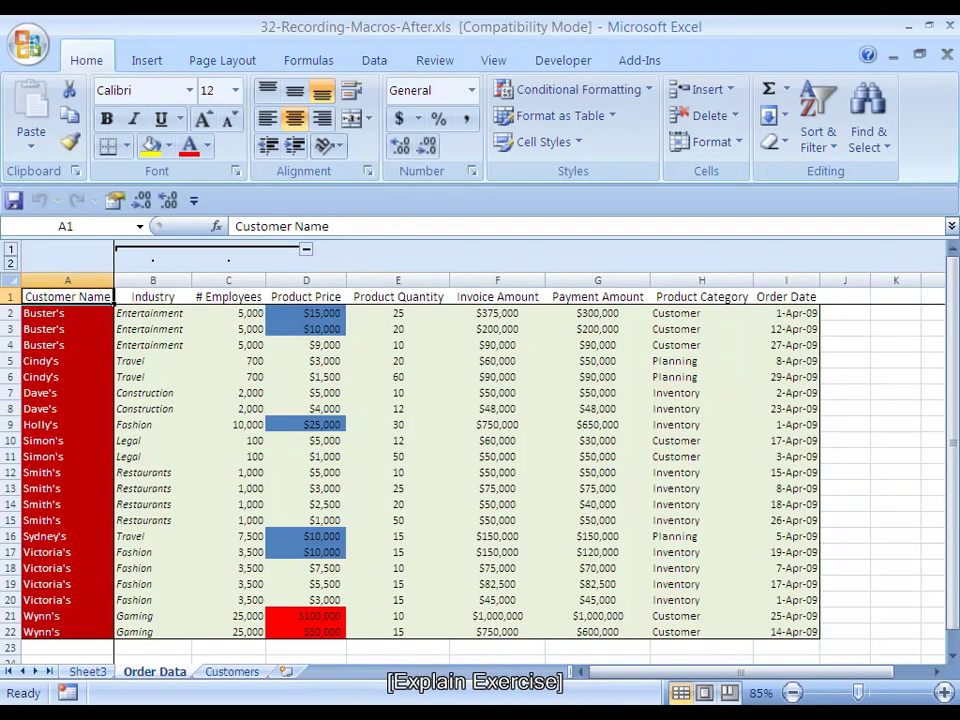
left_click(153, 297)
left_click(228, 297)
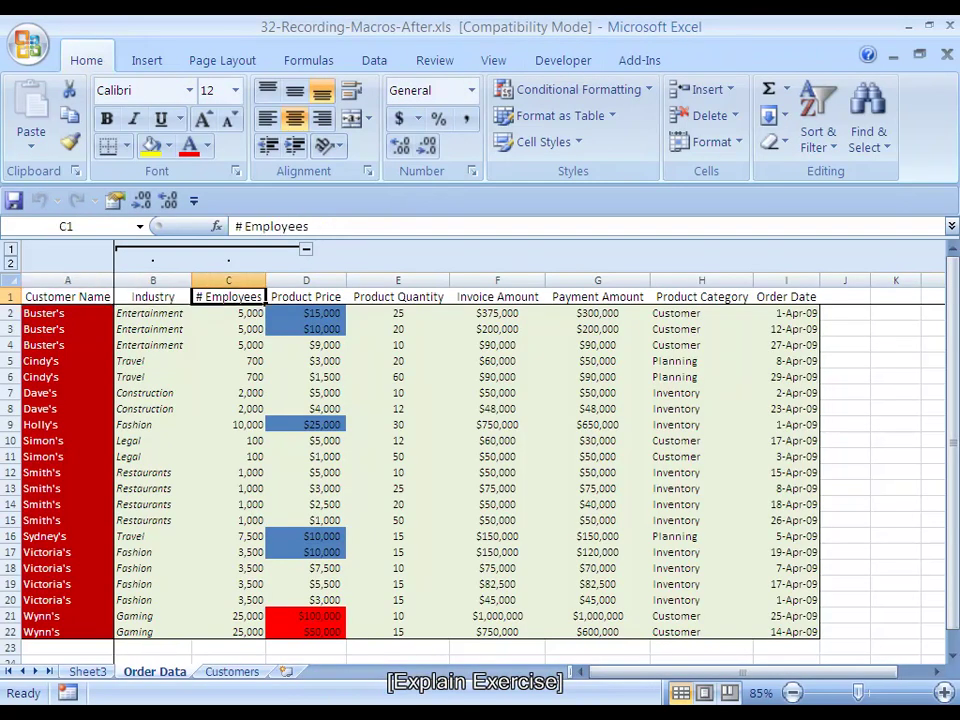
left_click(153, 297)
left_click(153, 313)
left_click(67, 313)
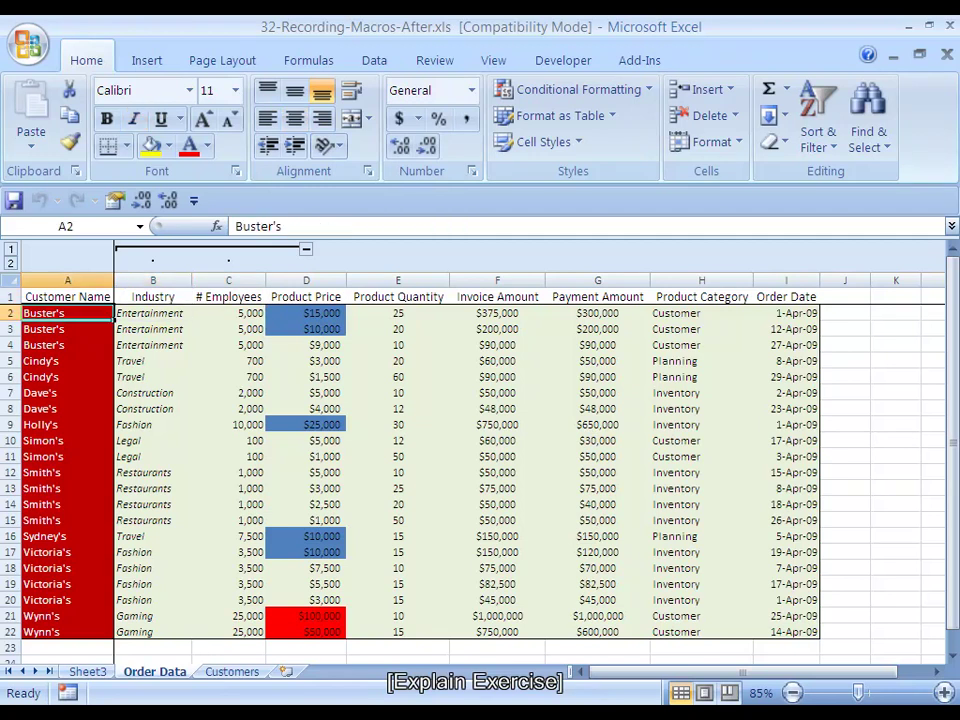
left_click(153, 313)
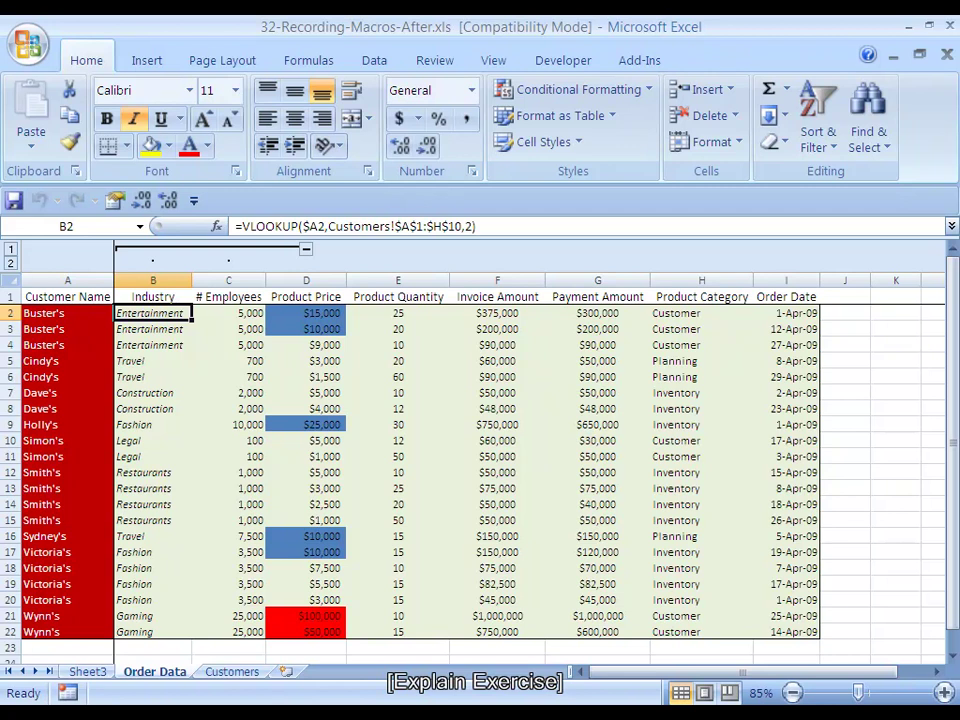
left_click(67, 313)
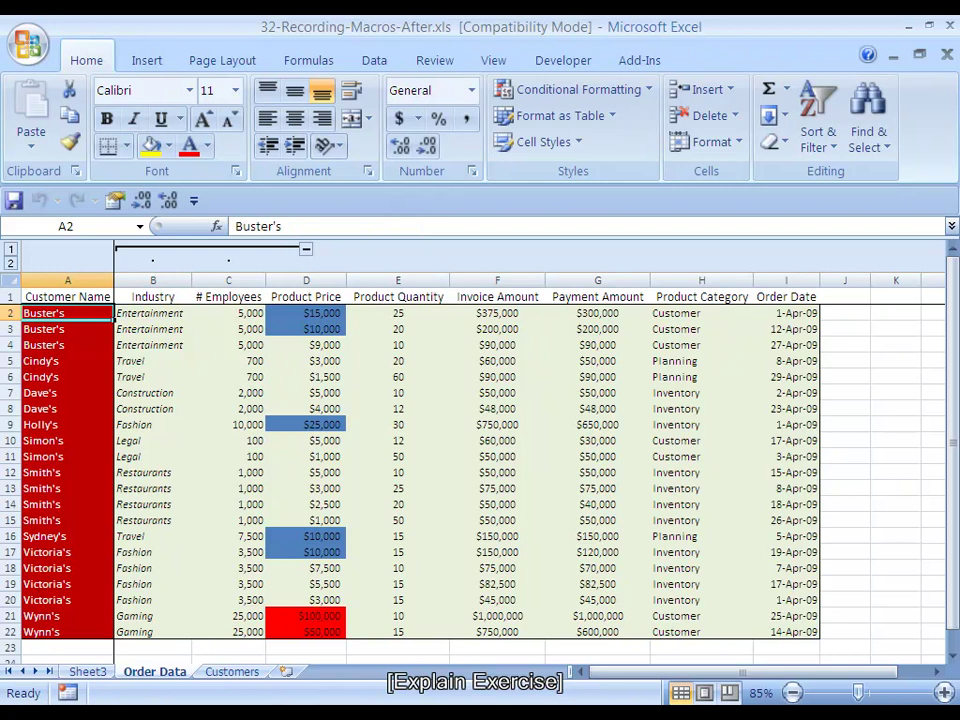
left_click(67, 297)
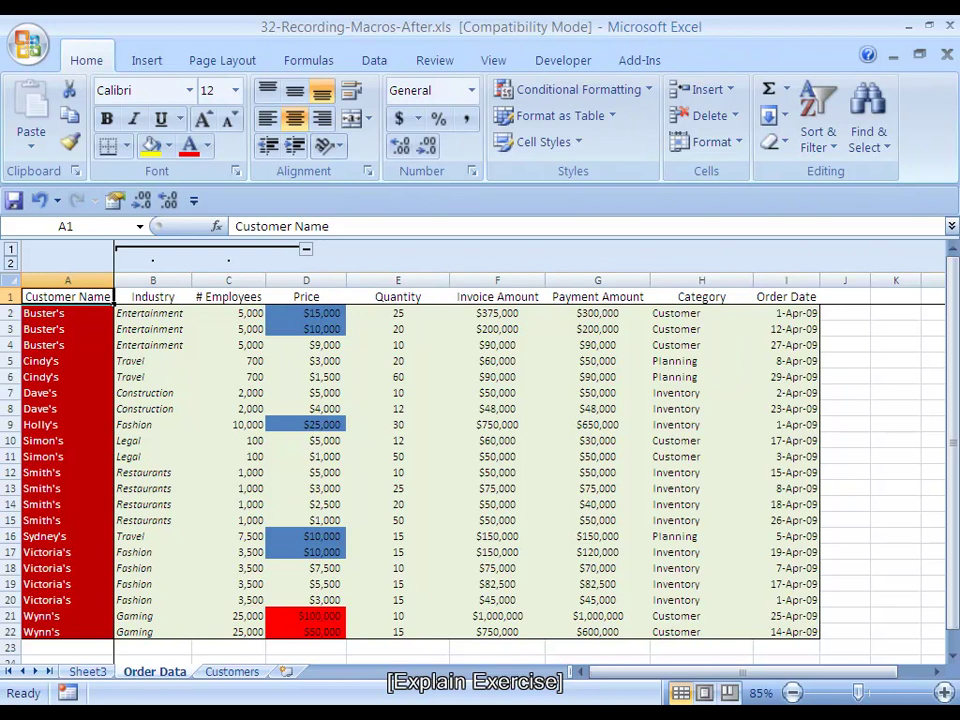
Start recording Macro3 with shortcut Ctrl+Shift+M, stored in This Workbook.
key("alt+t")
key("m")
key("r")
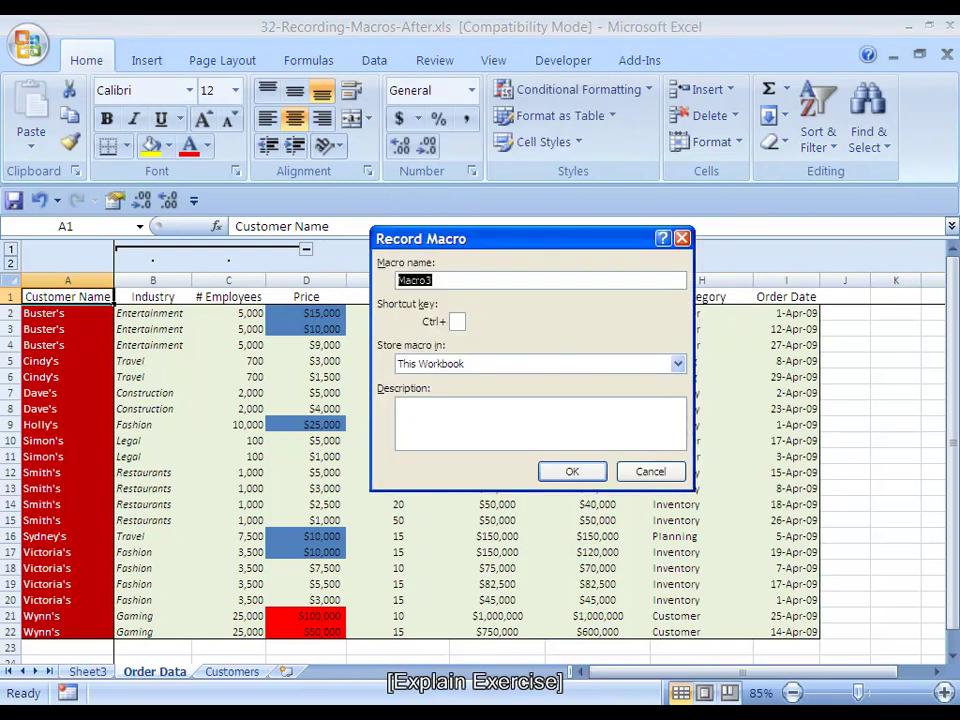
key("Tab")
type("M")
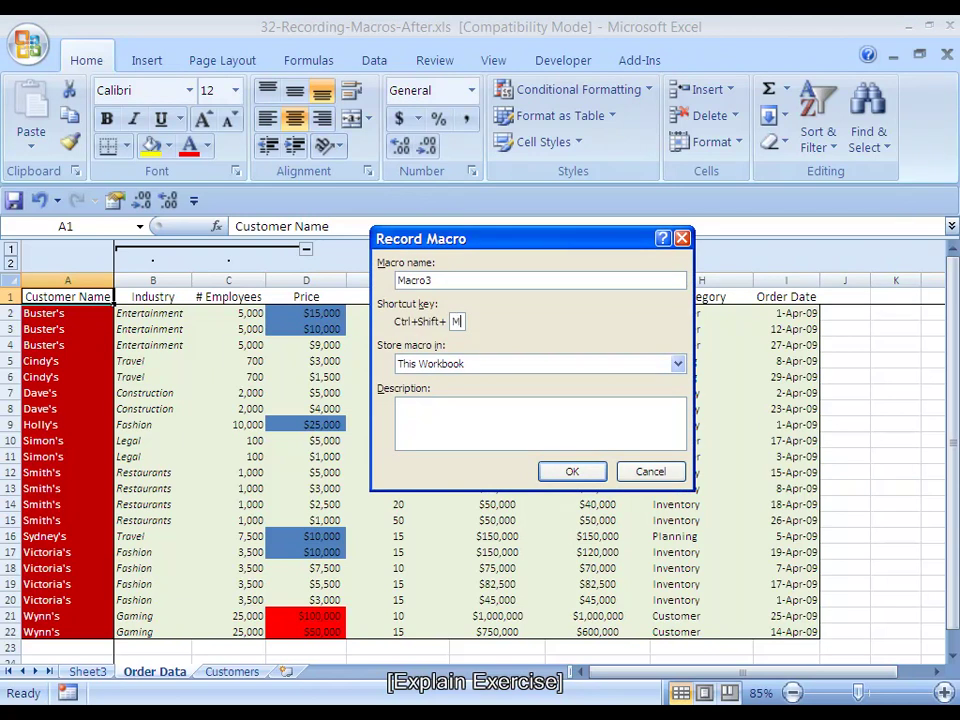
key("Tab")
key("Tab")
key("Tab")
key("Return")
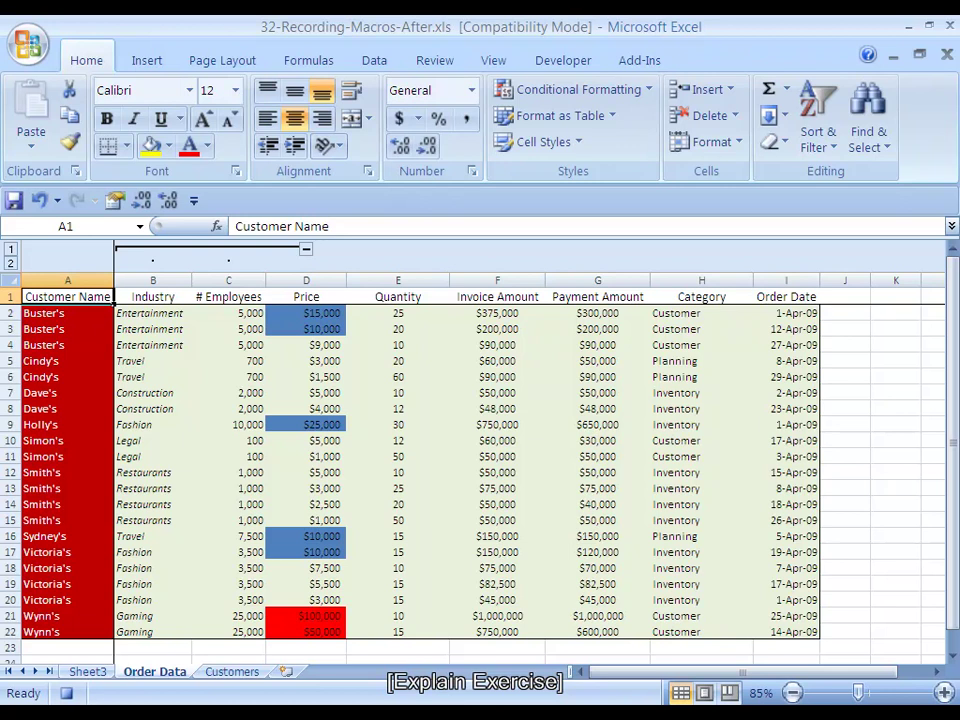
key("ctrl+1")
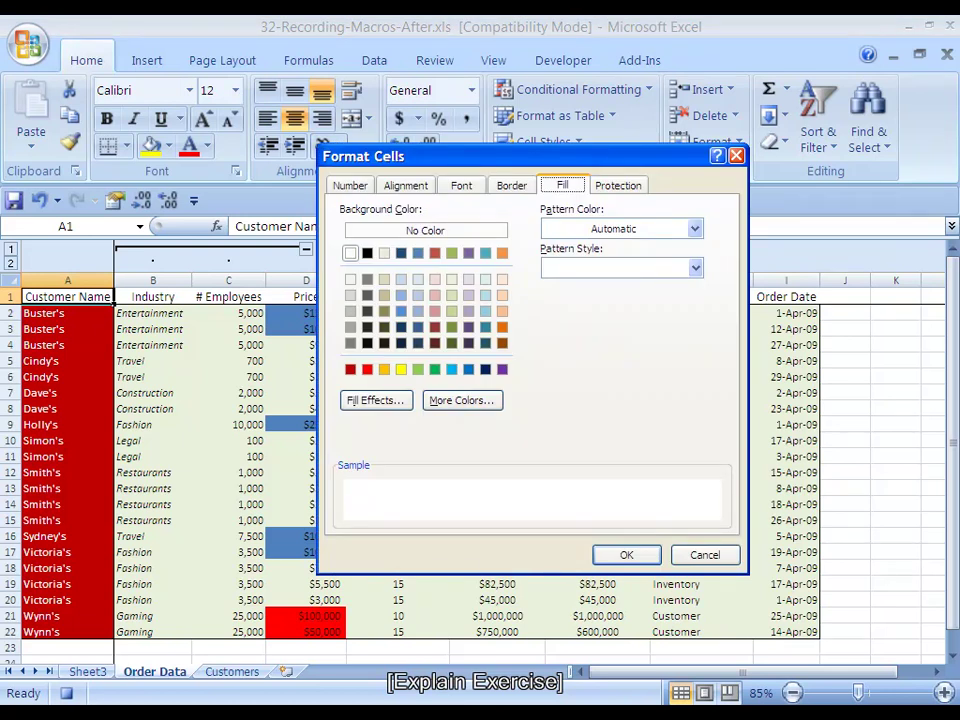
Keep Center horizontal alignment and set the header font to bold white.
left_click(405, 185)
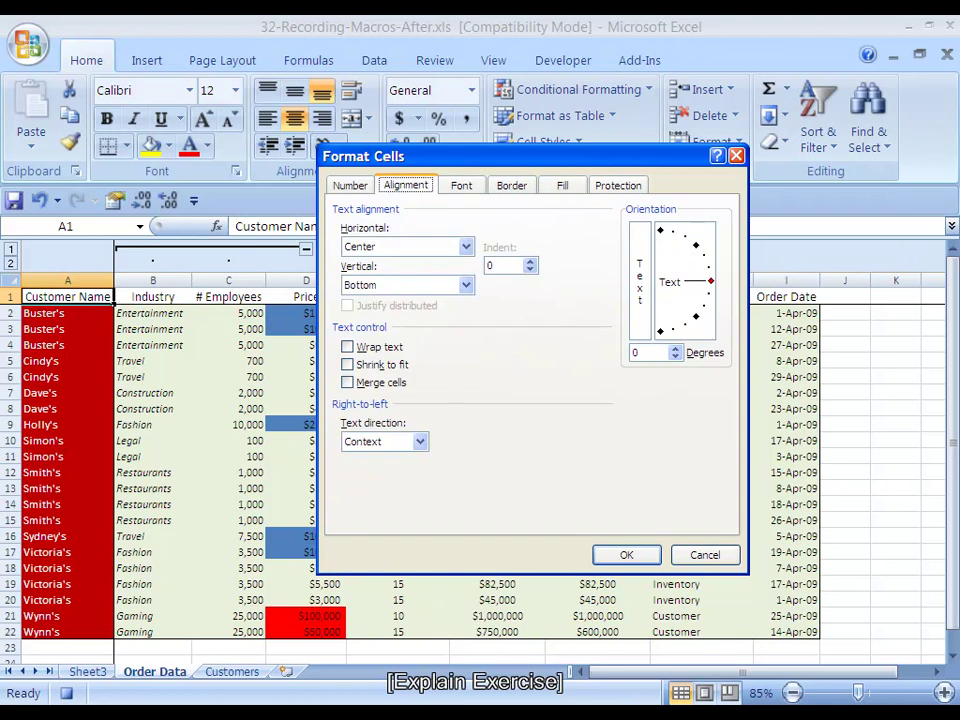
key("alt+Down")
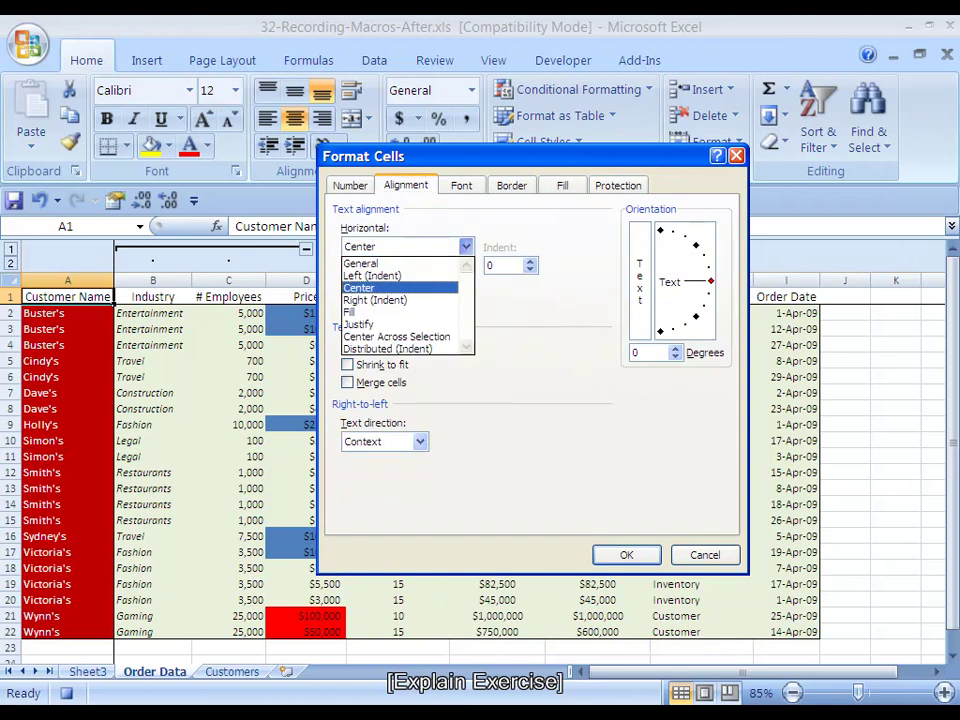
key("Return")
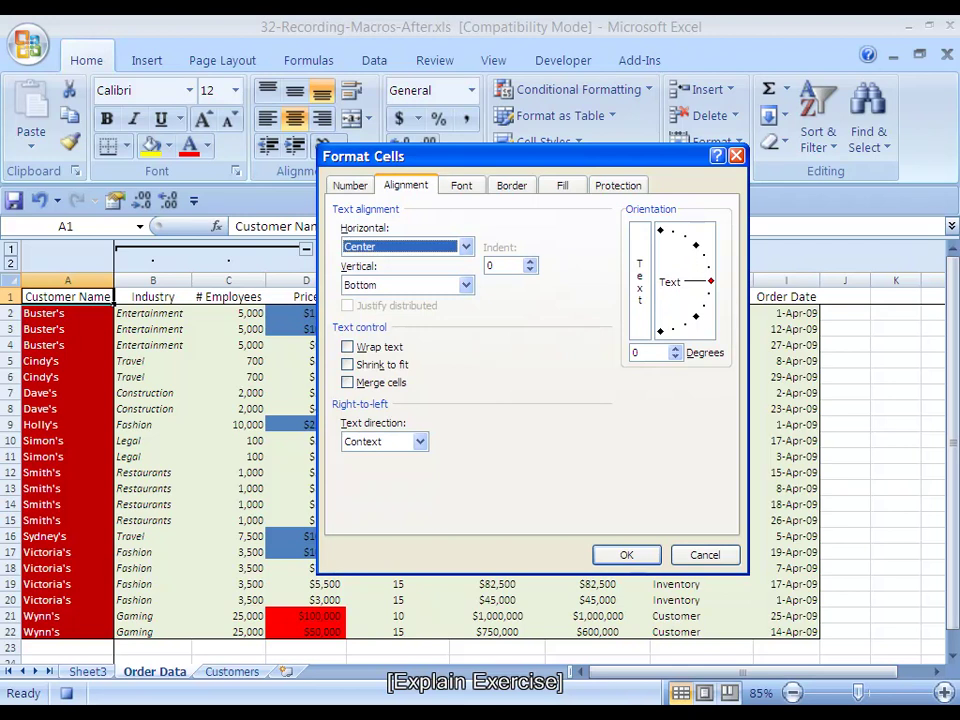
key("ctrl+Tab")
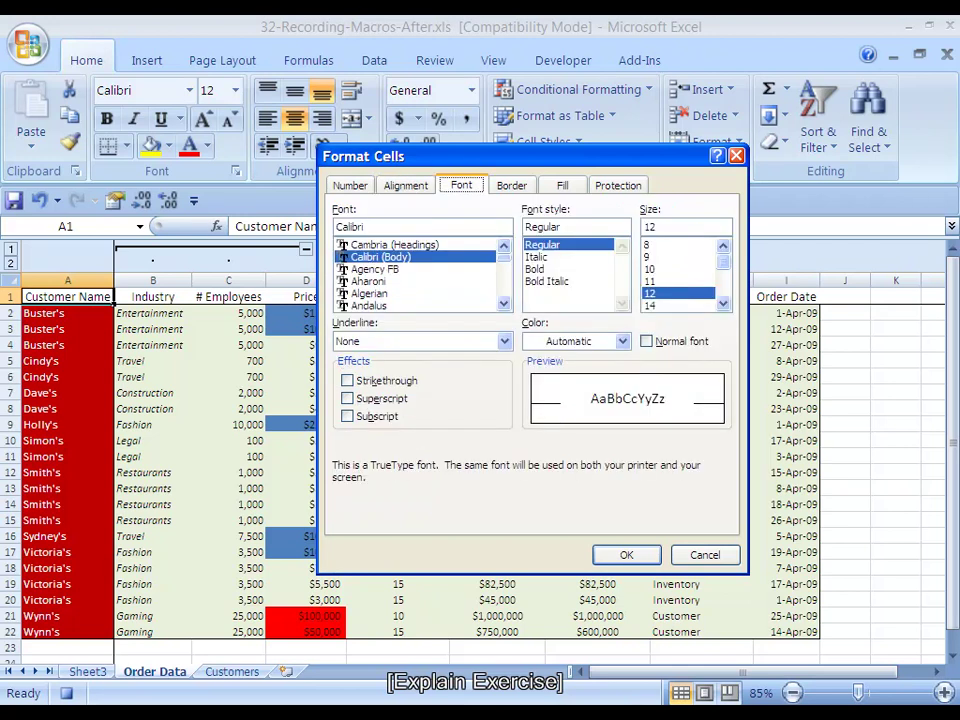
key("alt+c")
key("alt+Down")
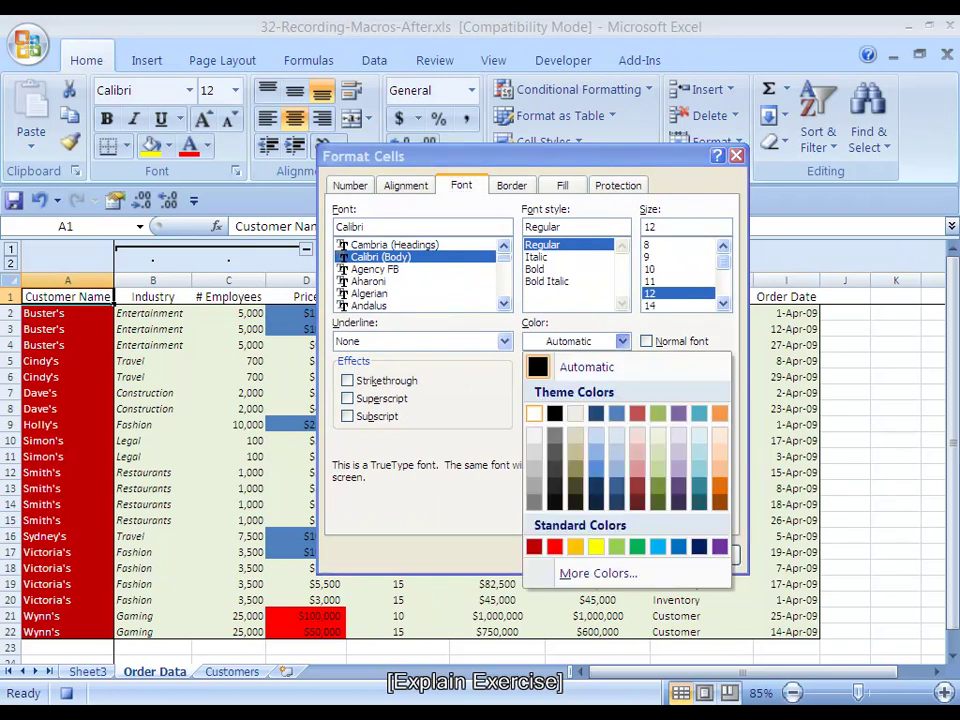
key("Down")
key("Return")
key("alt+y")
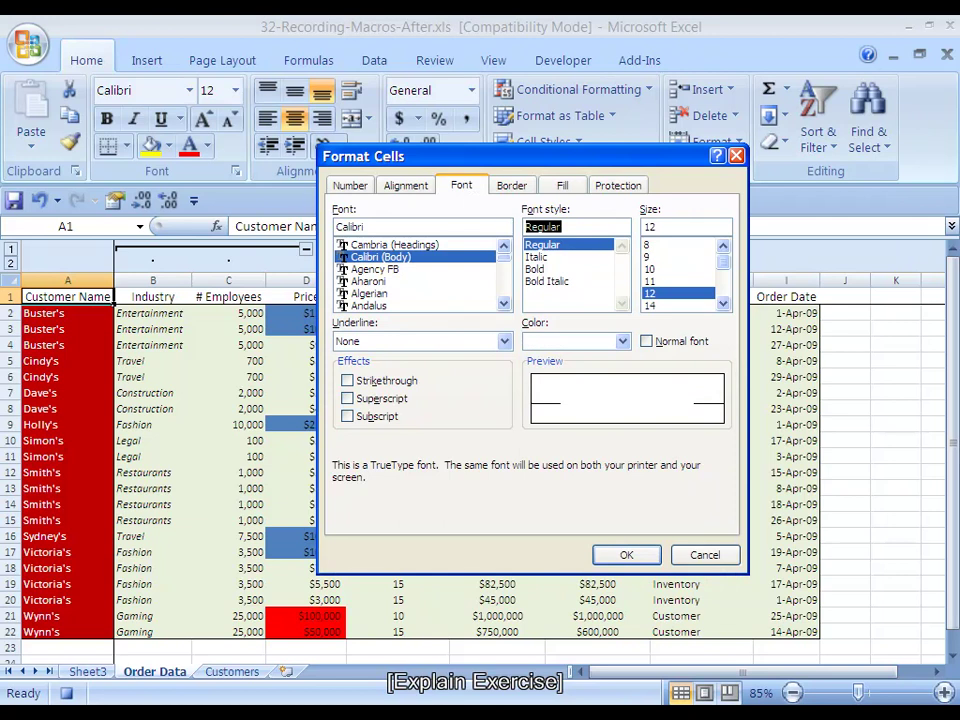
key("BackSpace")
type("Bold")
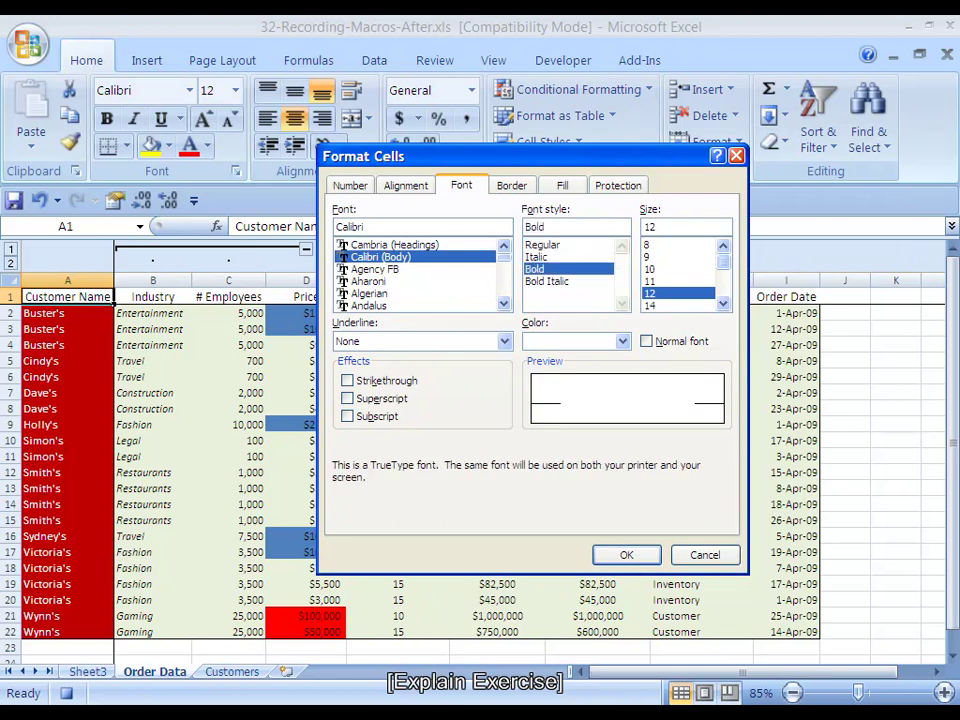
key("Tab")
key("Tab")
key("Tab")
key("Tab")
key("Tab")
key("Tab")
key("Tab")
key("Tab")
key("Tab")
key("Tab")
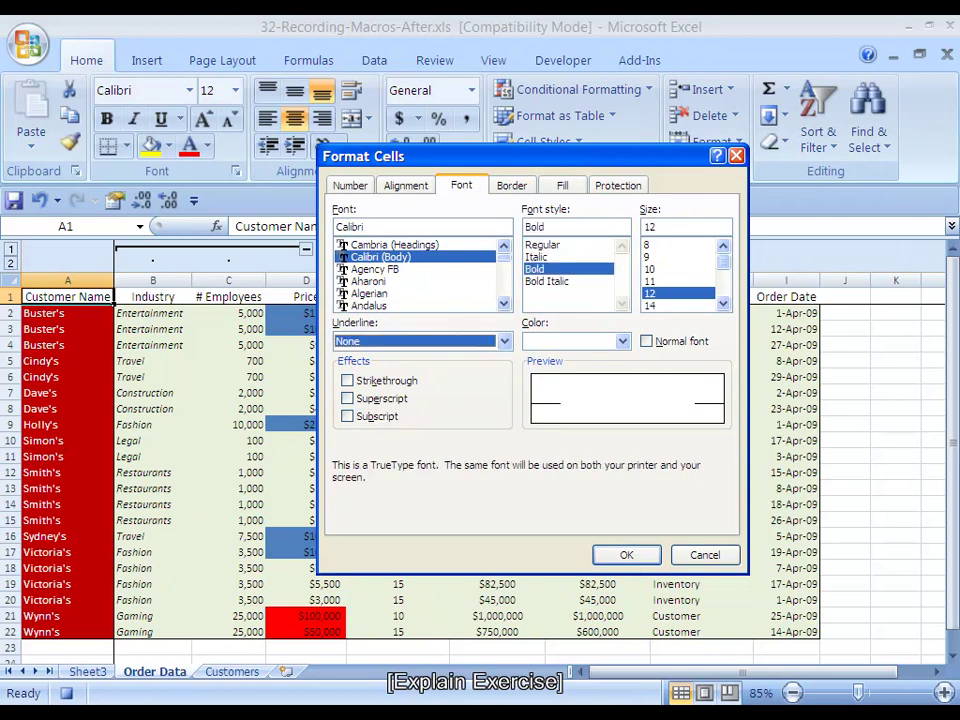
Add a bottom border and blue background fill, then apply the formatting to A1.
key("Tab")
key("Tab")
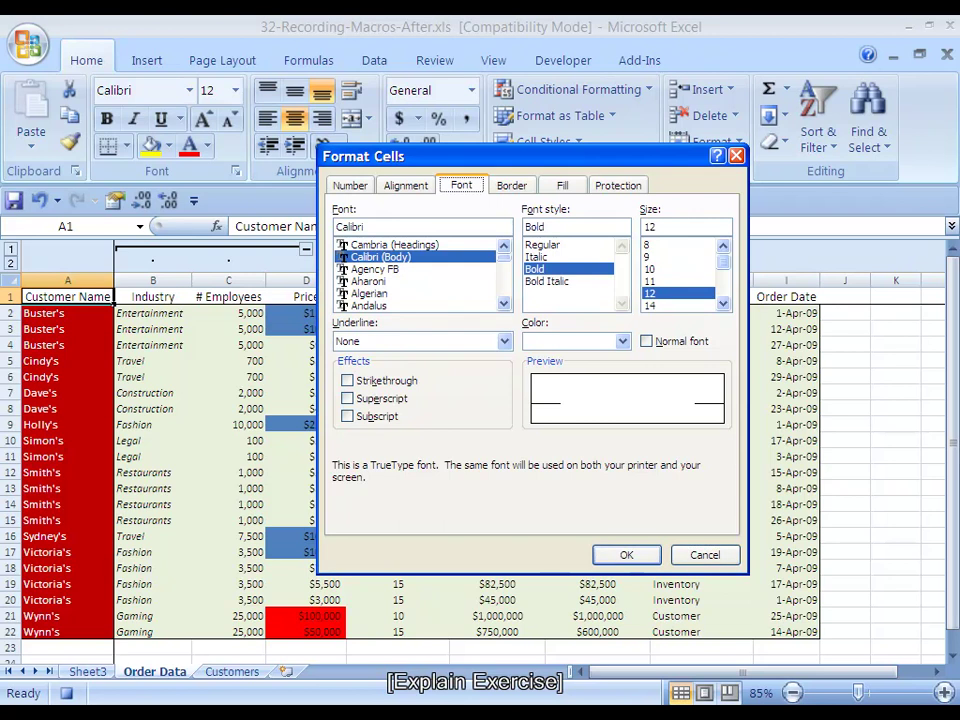
key("Right")
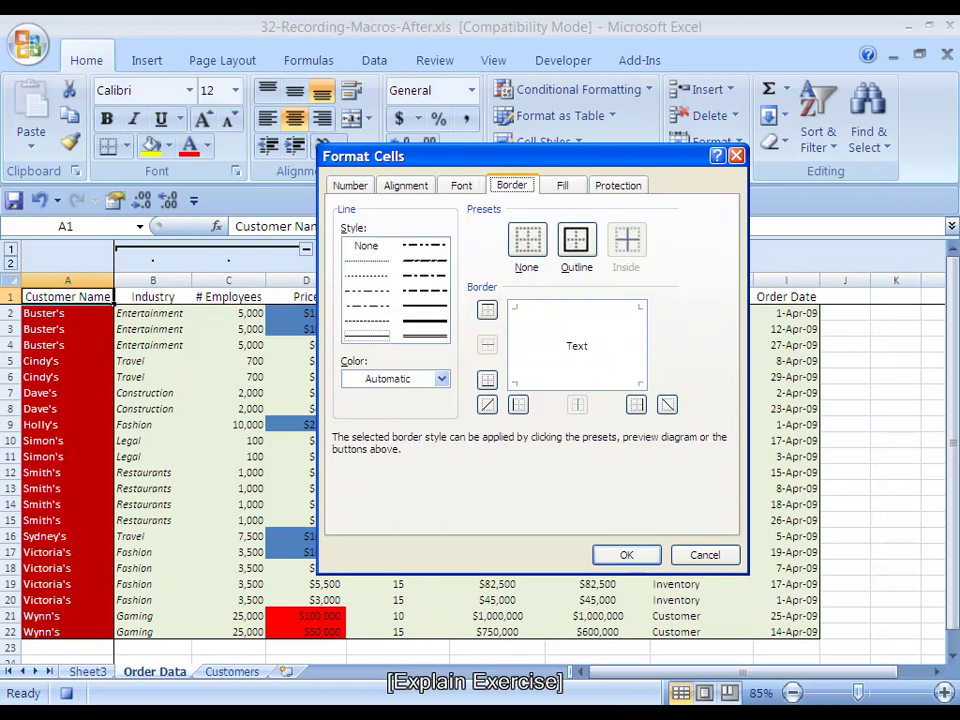
key("alt+b")
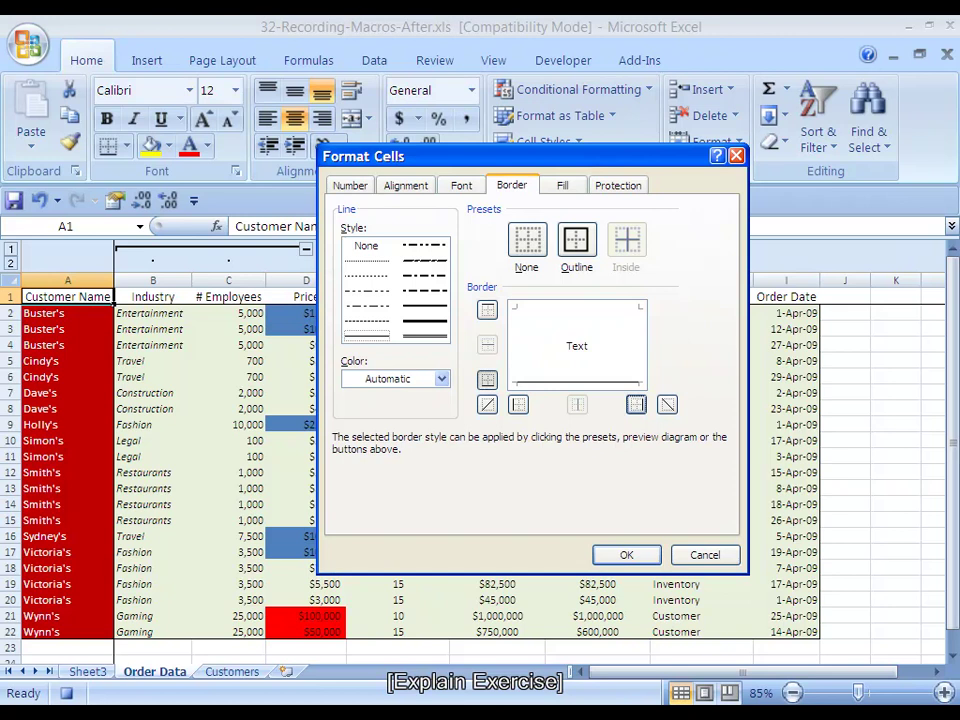
key("shift+Tab")
key("Right")
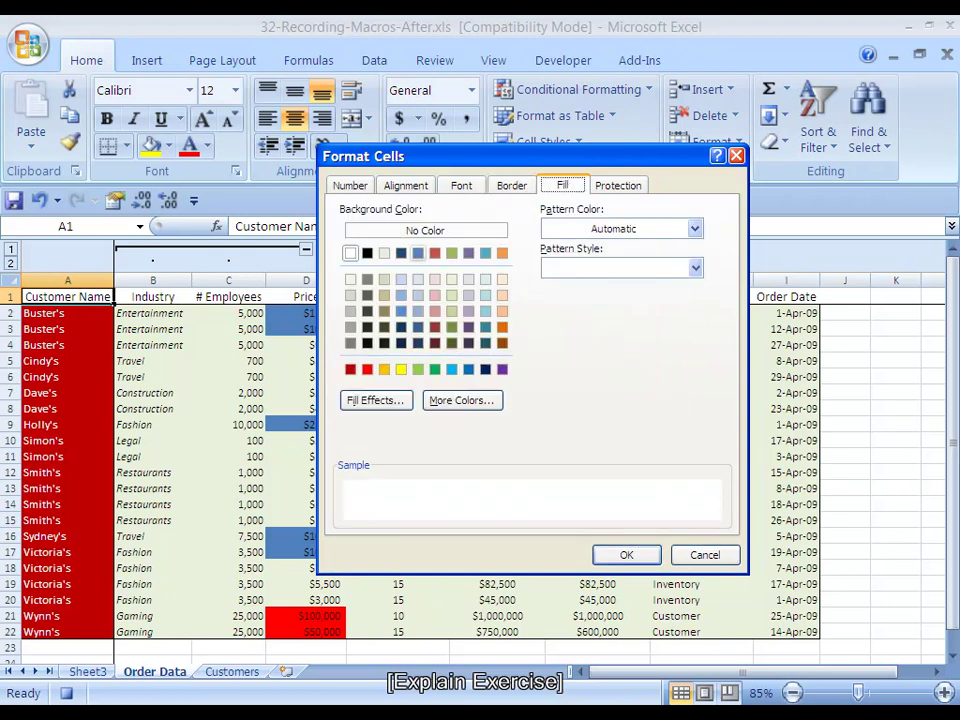
left_click(418, 253)
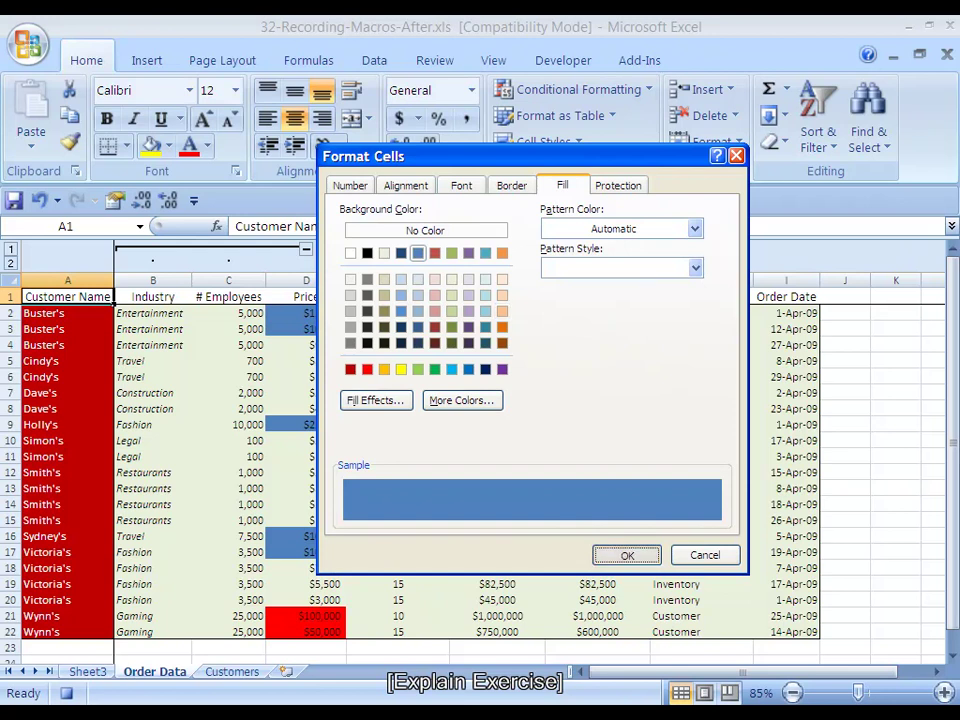
key("Return")
Stop recording the macro.
key("alt+t")
key("m")
key("r")
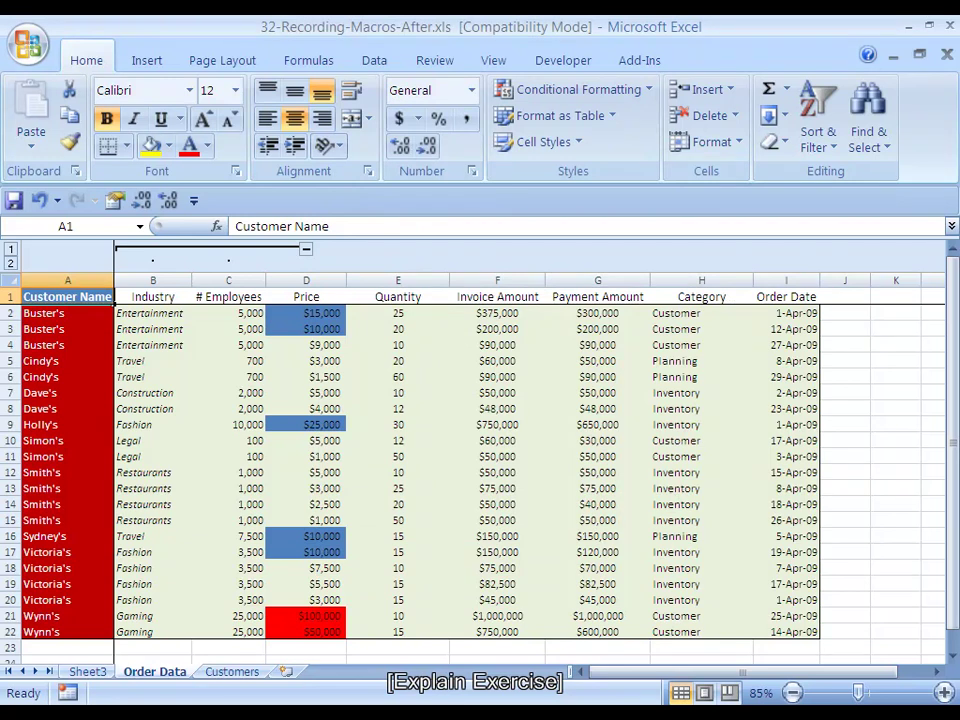
Run the recorded macro on B1, C1, and the headers D1:I1.
left_click(152, 296)
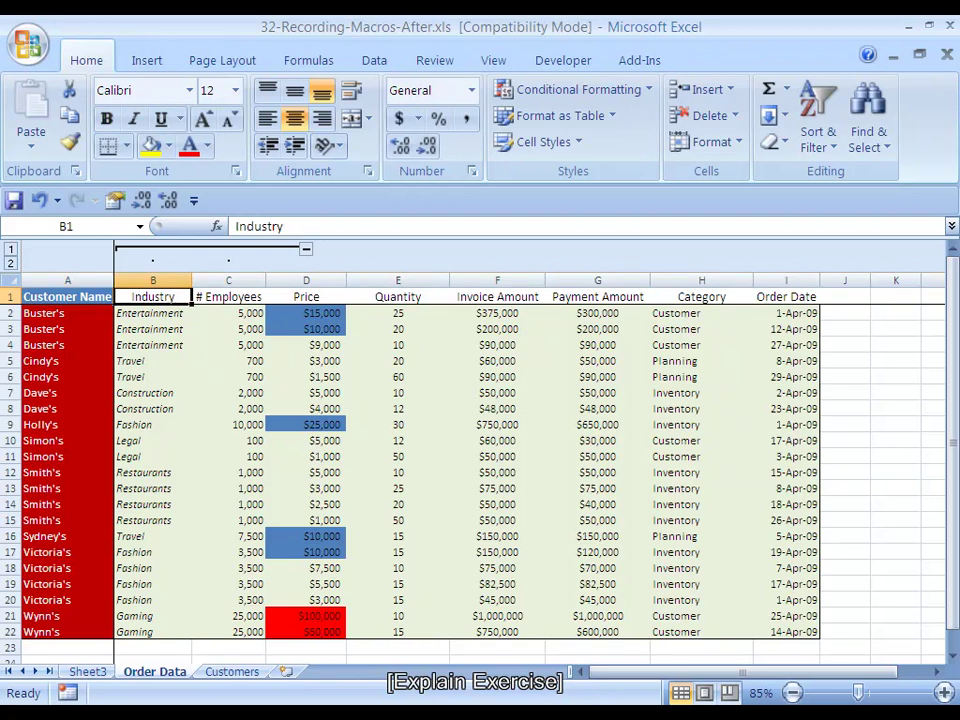
key("ctrl+shift+h")
left_click(228, 296)
key("ctrl+shift+h")
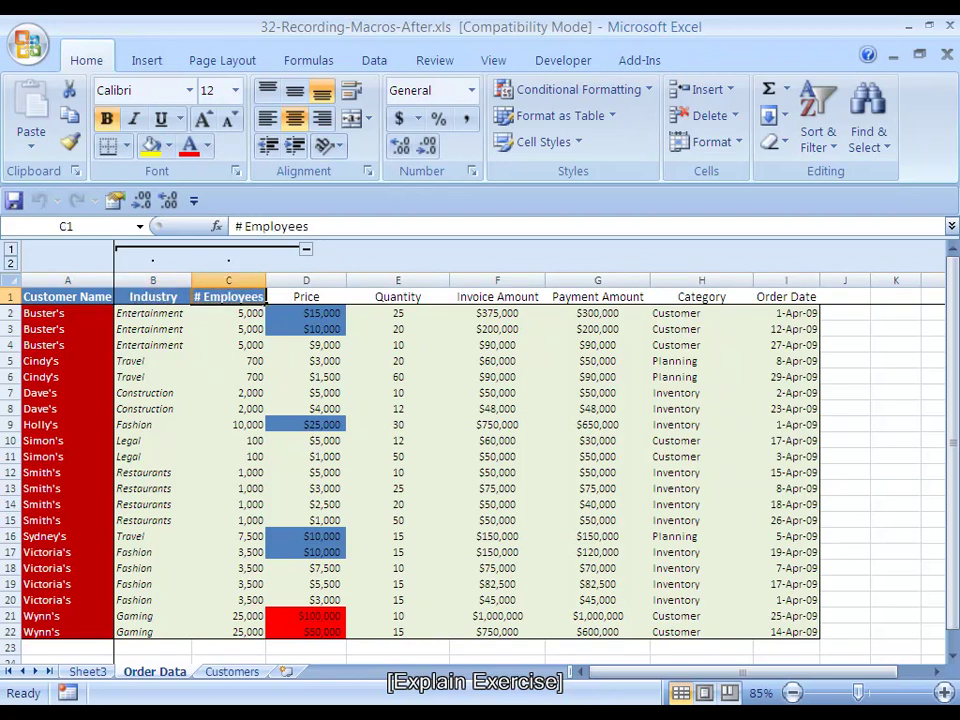
left_click(306, 296)
key("ctrl+shift+Right")
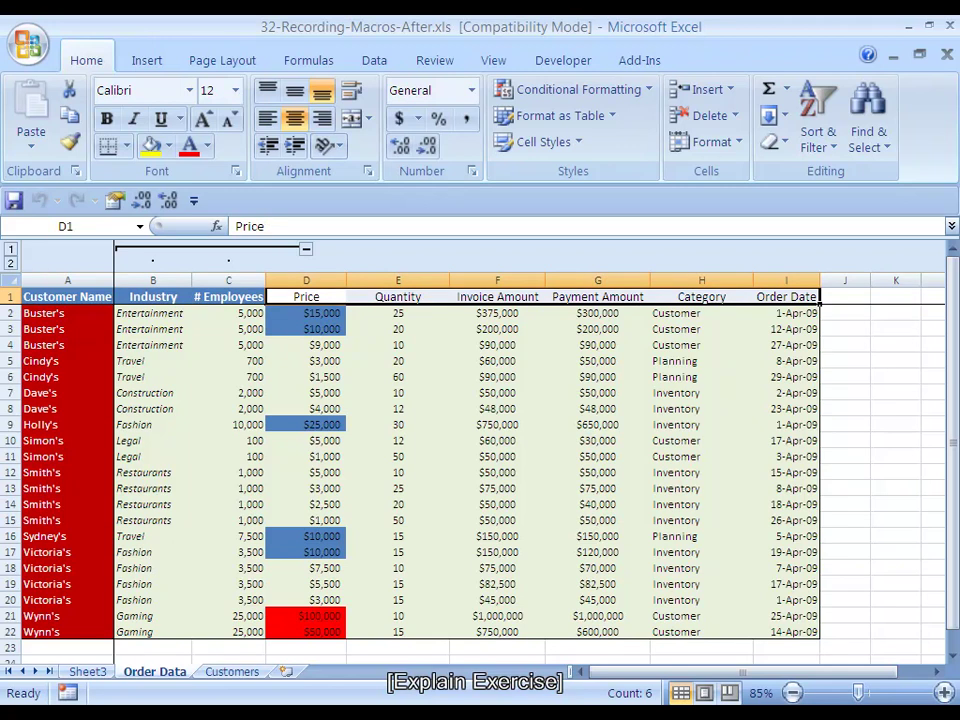
key("ctrl+shift+h")
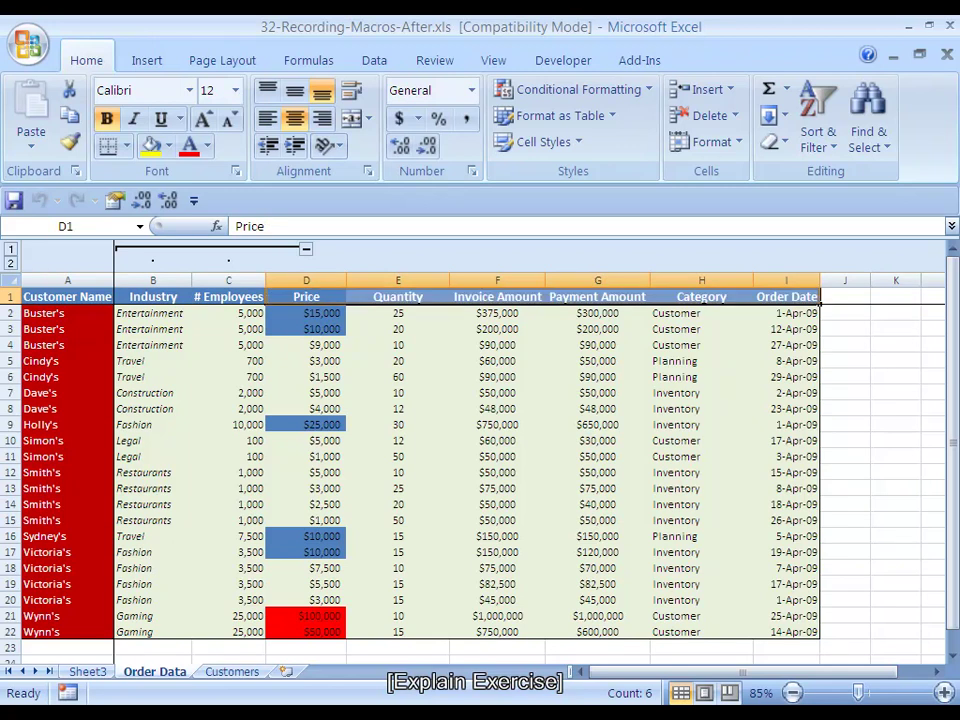
Move the selection from Invoice Amount back to Price cell D3.
left_click(497, 296)
key("Left")
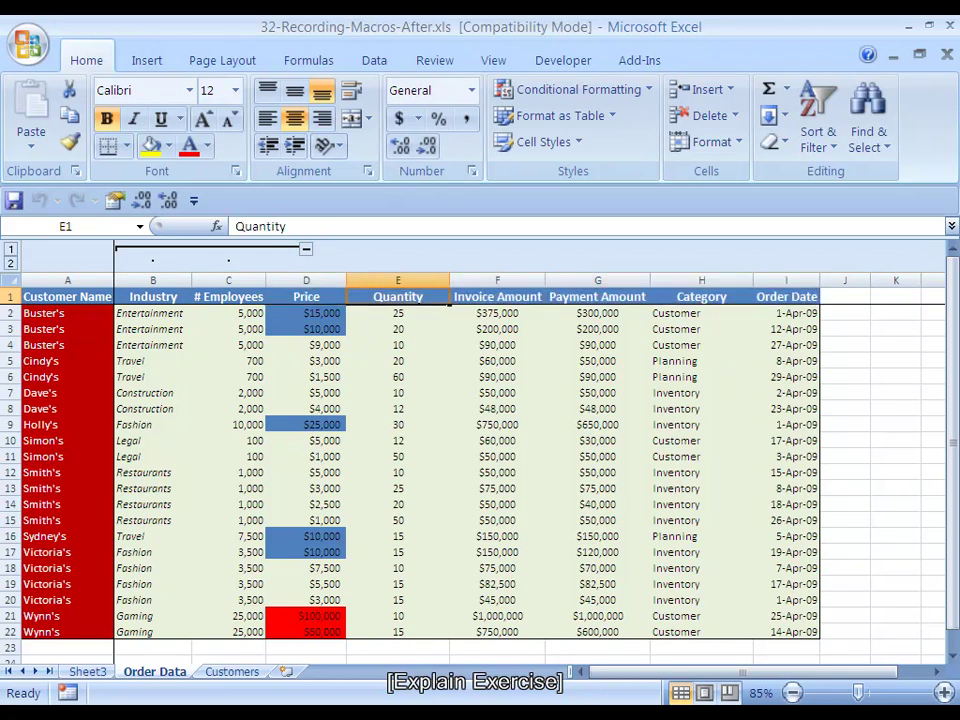
key("Left")
key("Down")
key("Down")
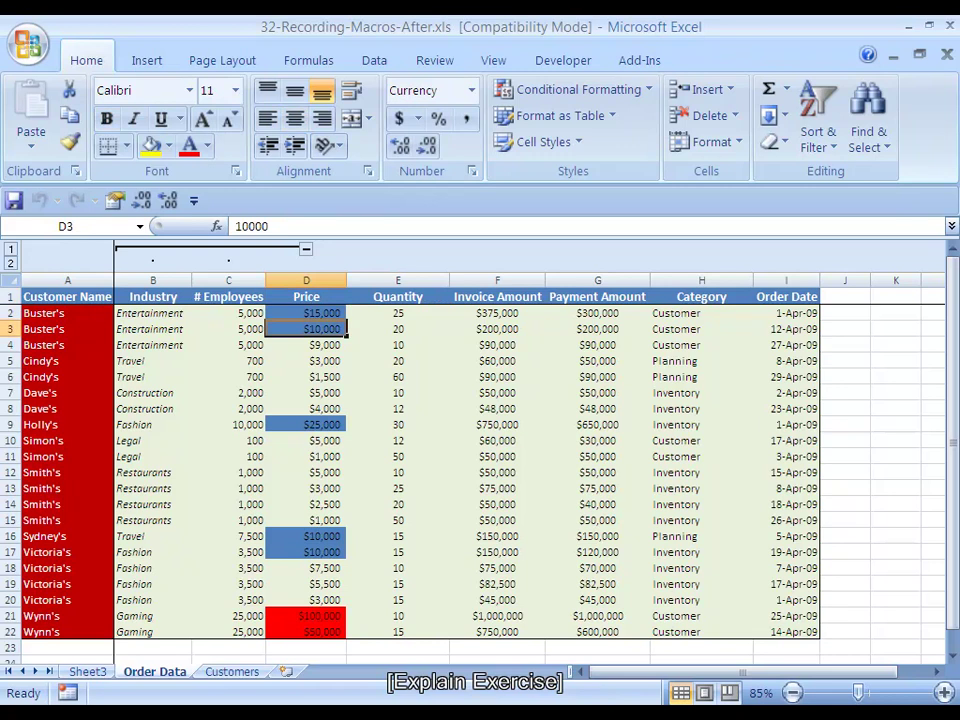
key("Down")
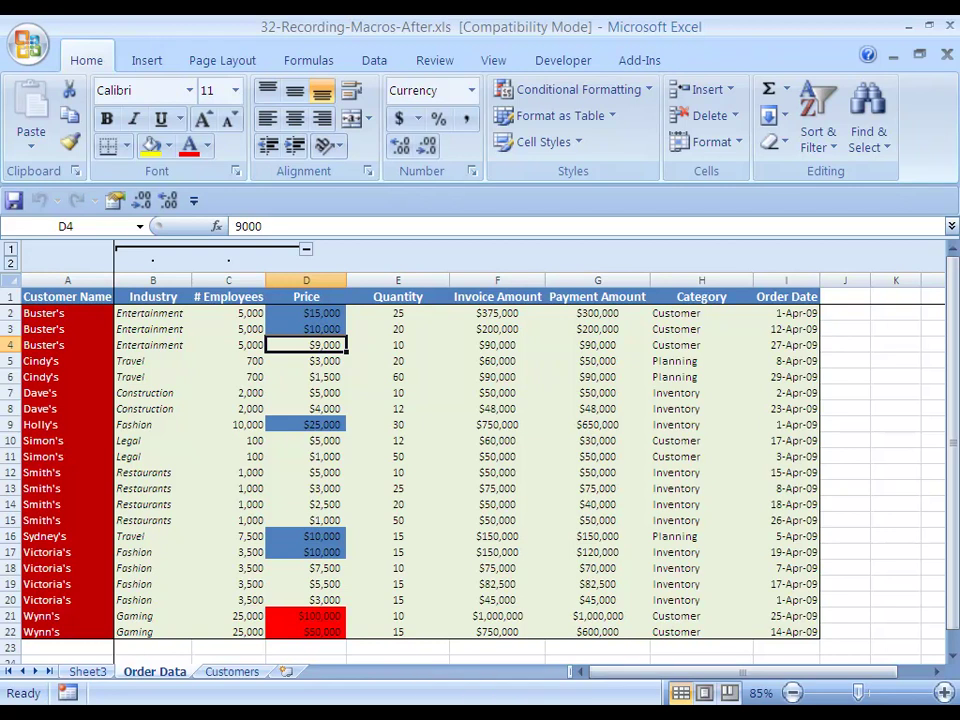
key("Up")
key("Up")
key("Up")
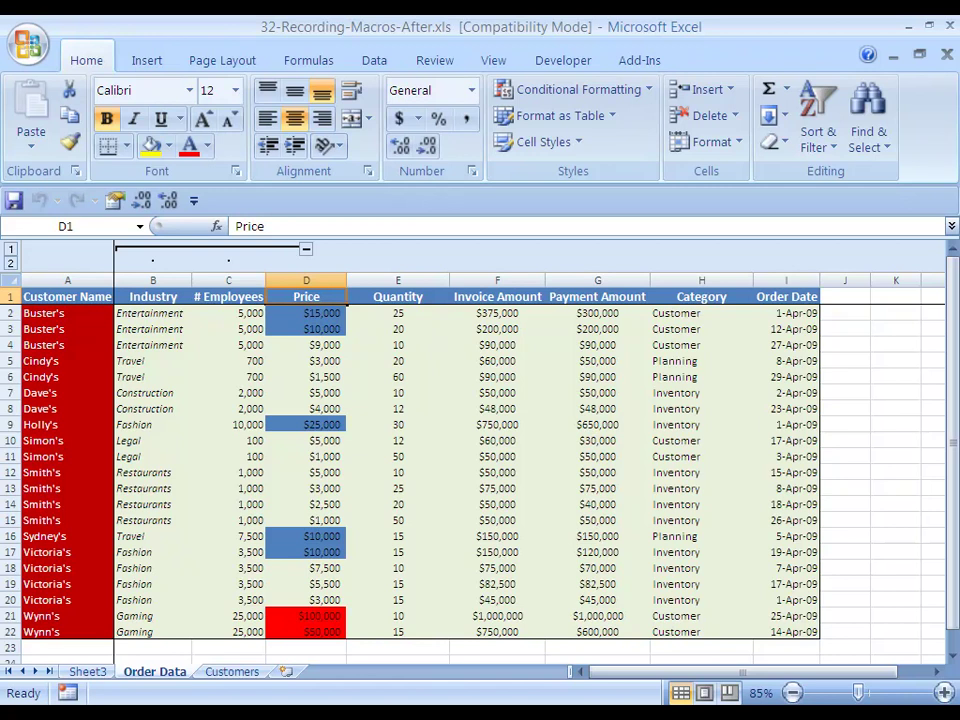
key("Left")
key("Left")
key("Left")
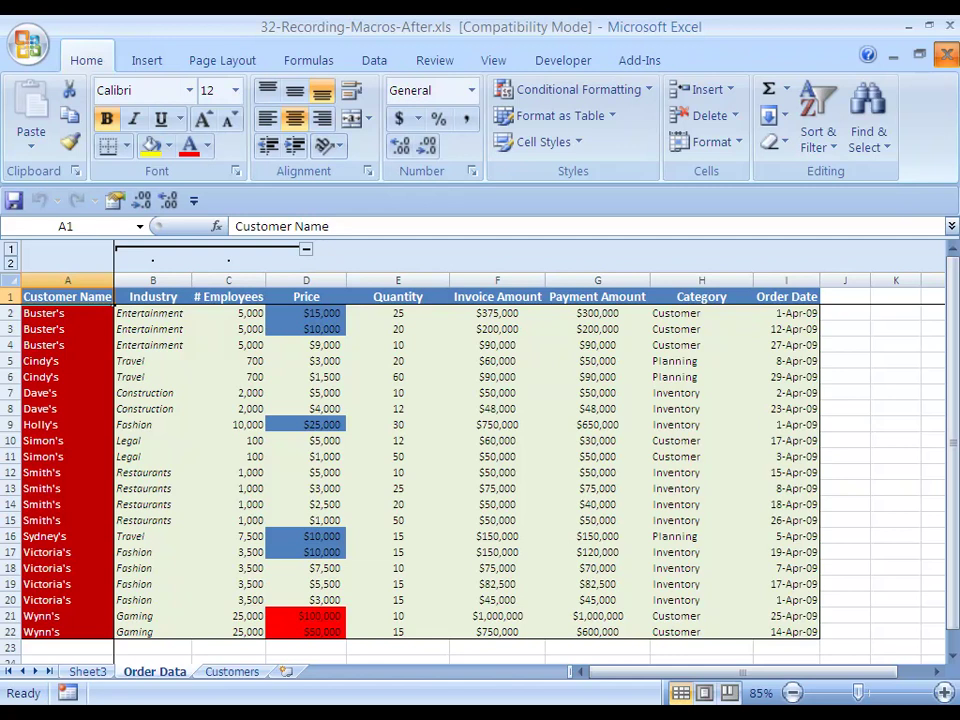
Close the workbook discarding changes, then open and dismiss the Macro list.
left_click(946, 53)
left_click(482, 417)
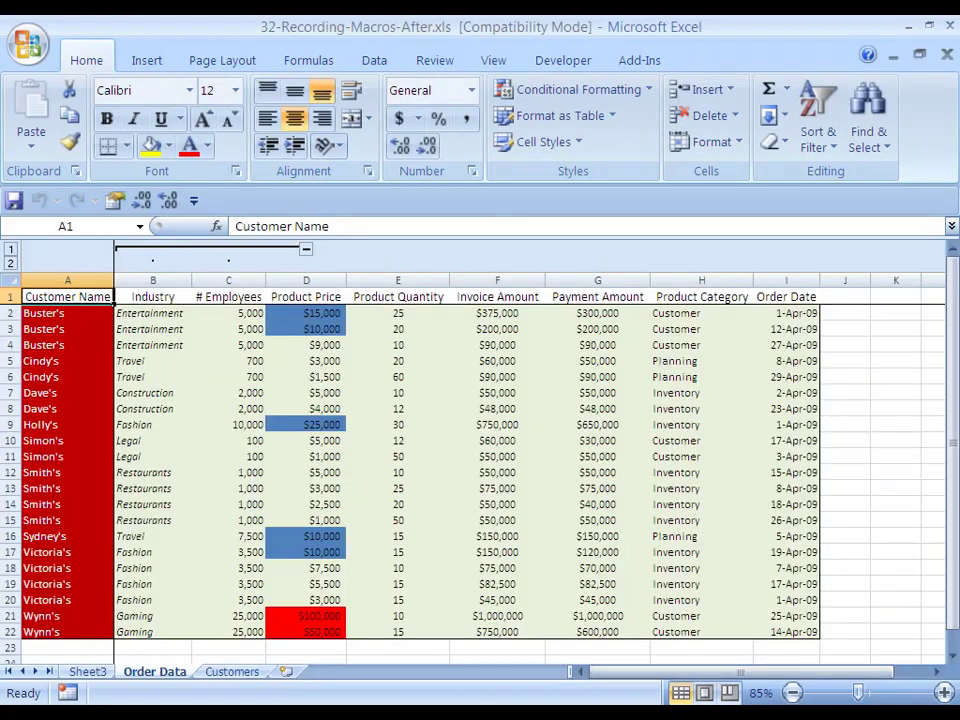
key("alt+t")
key("m")
key("m")
key("Escape")
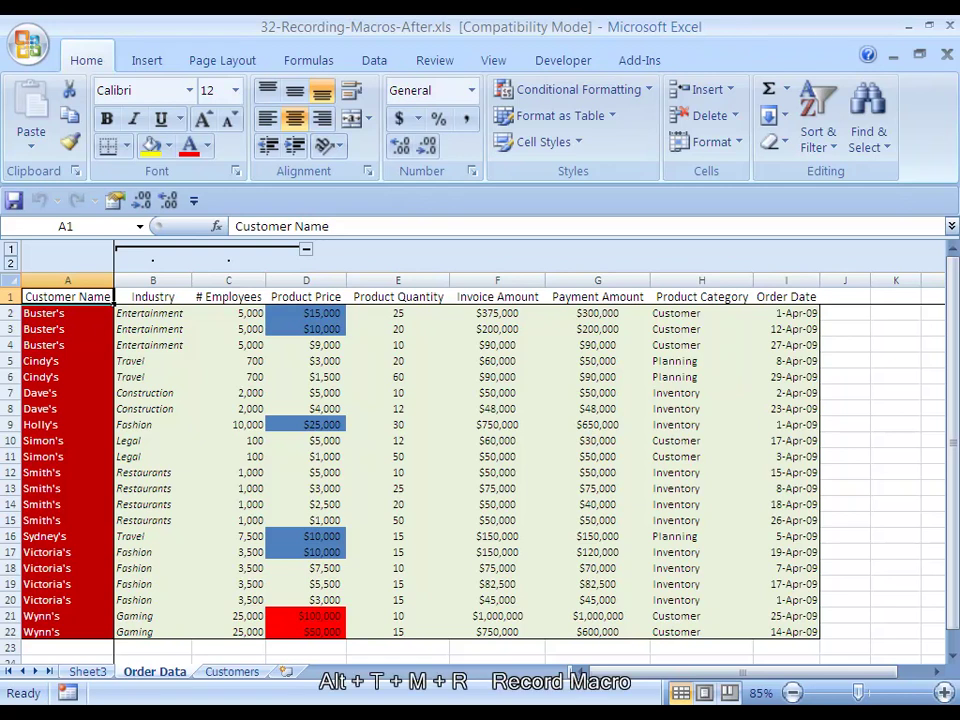
key("alt+t")
Record a new macro, Macro4, stored in This Workbook with shortcut Ctrl+Shift+M.
key("m")
key("r")
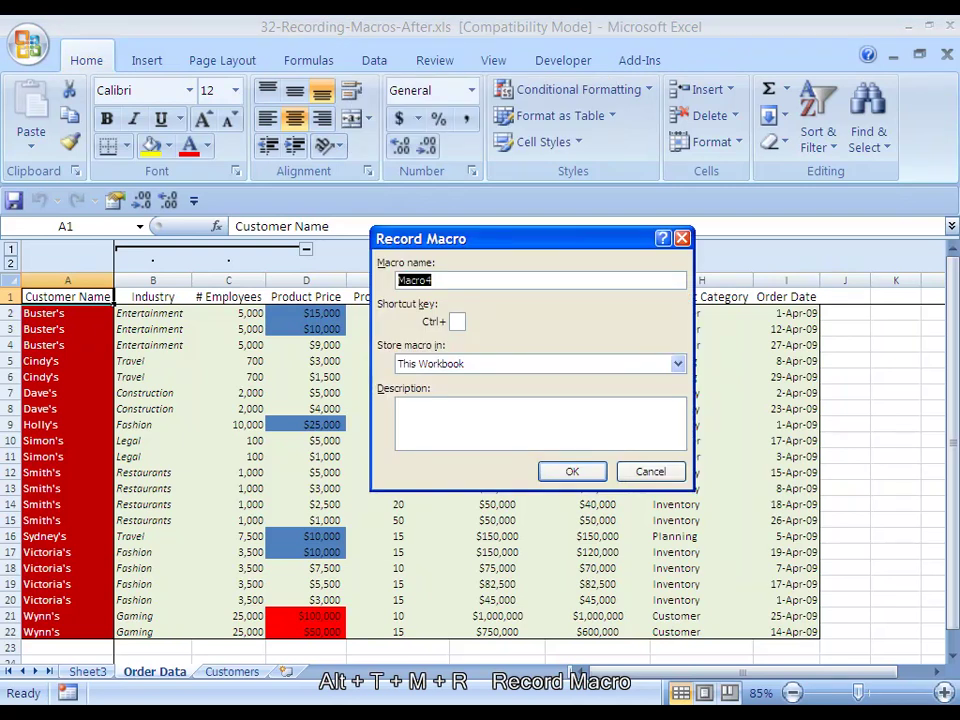
left_click(432, 280)
left_click(457, 321)
type("M")
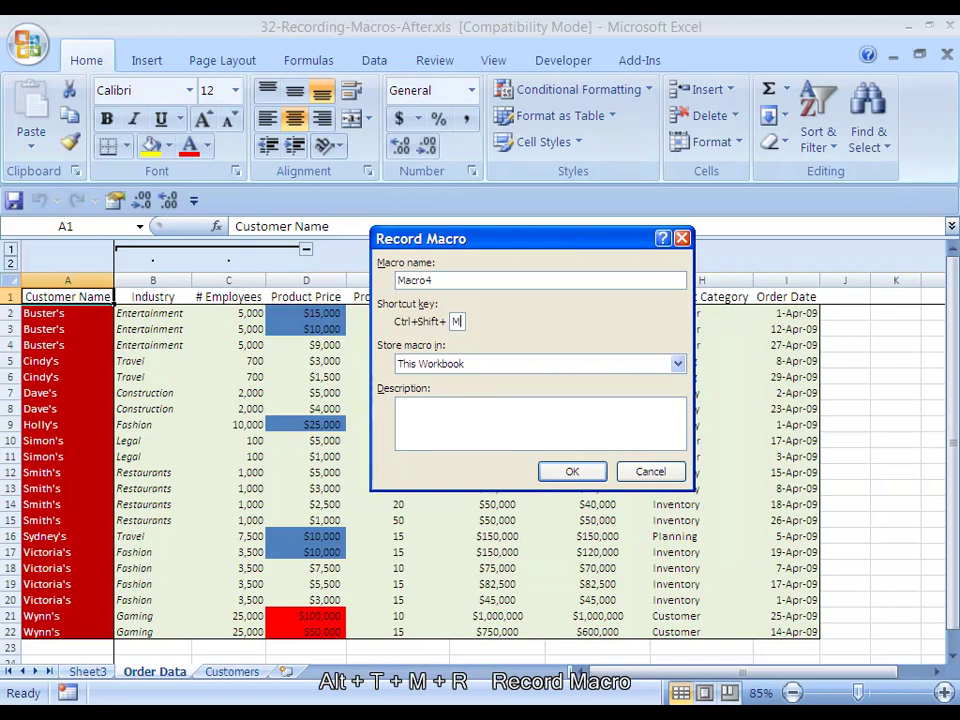
key("Tab")
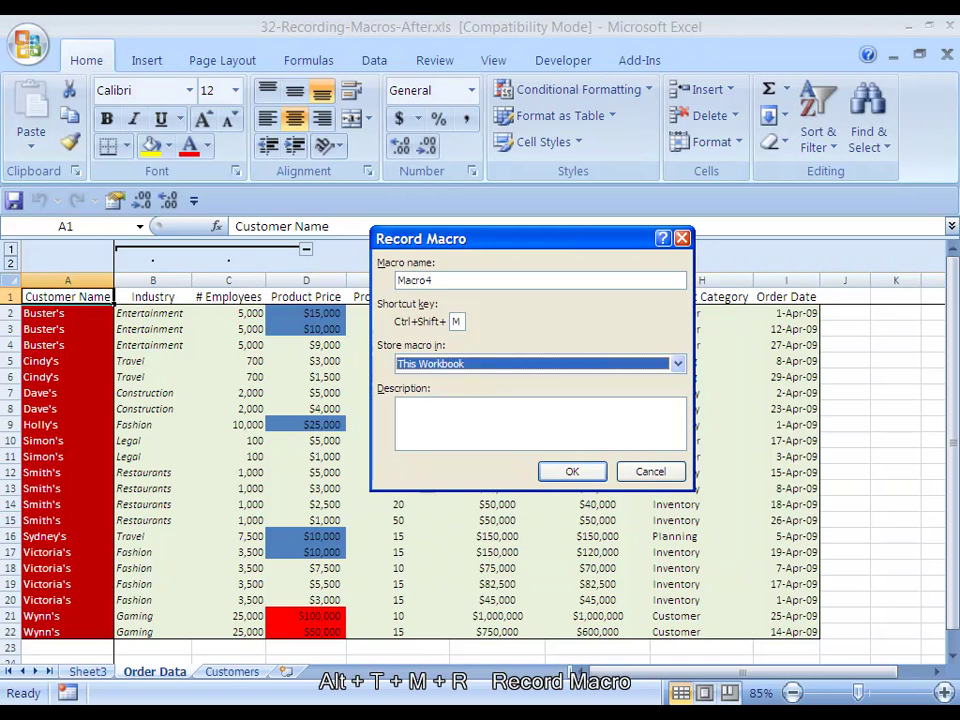
key("Tab")
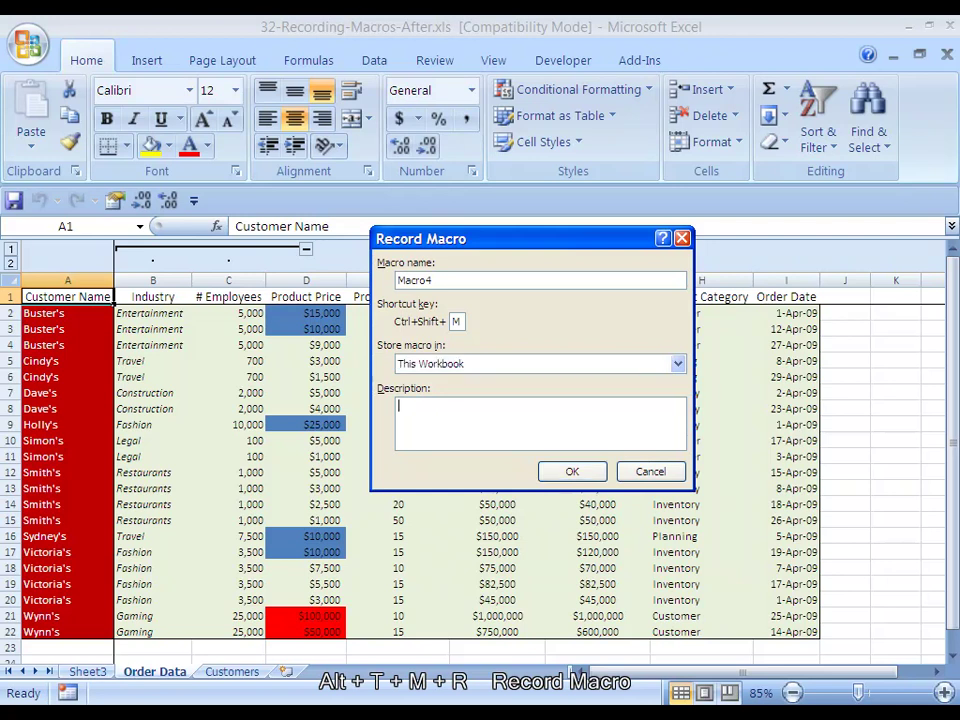
key("Tab")
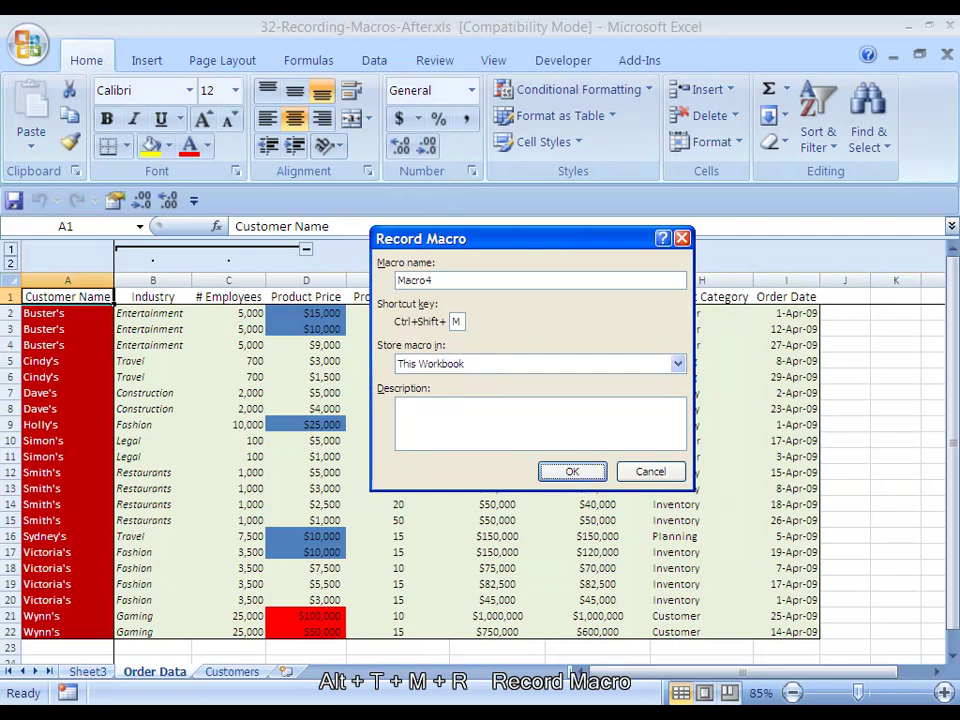
key("Return")
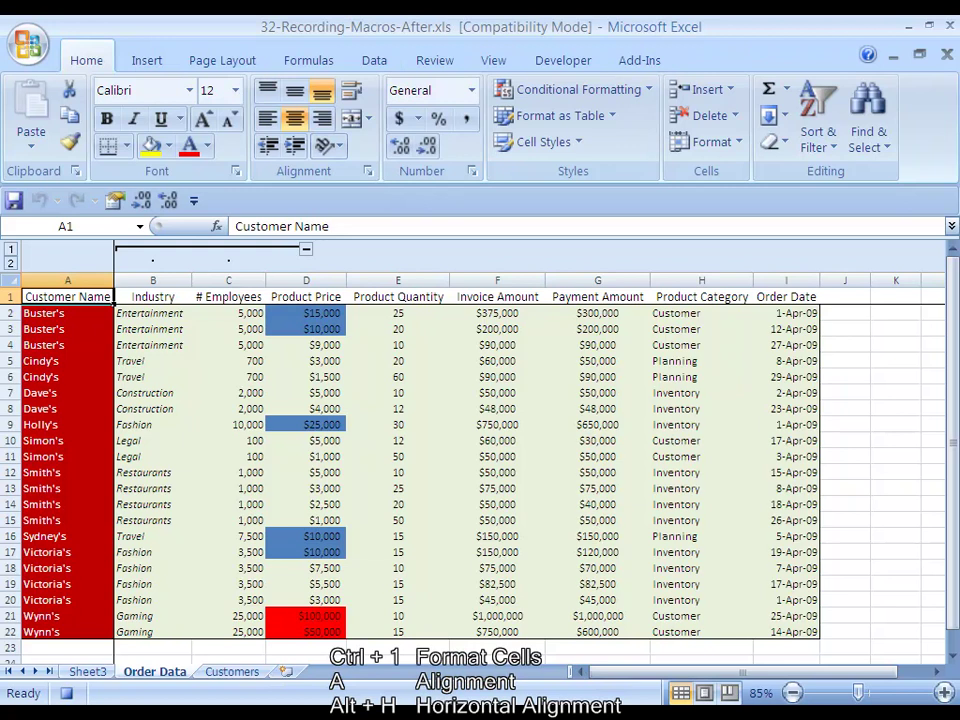
Open Format Cells for A1 and set horizontal alignment to Center.
key("ctrl+1")
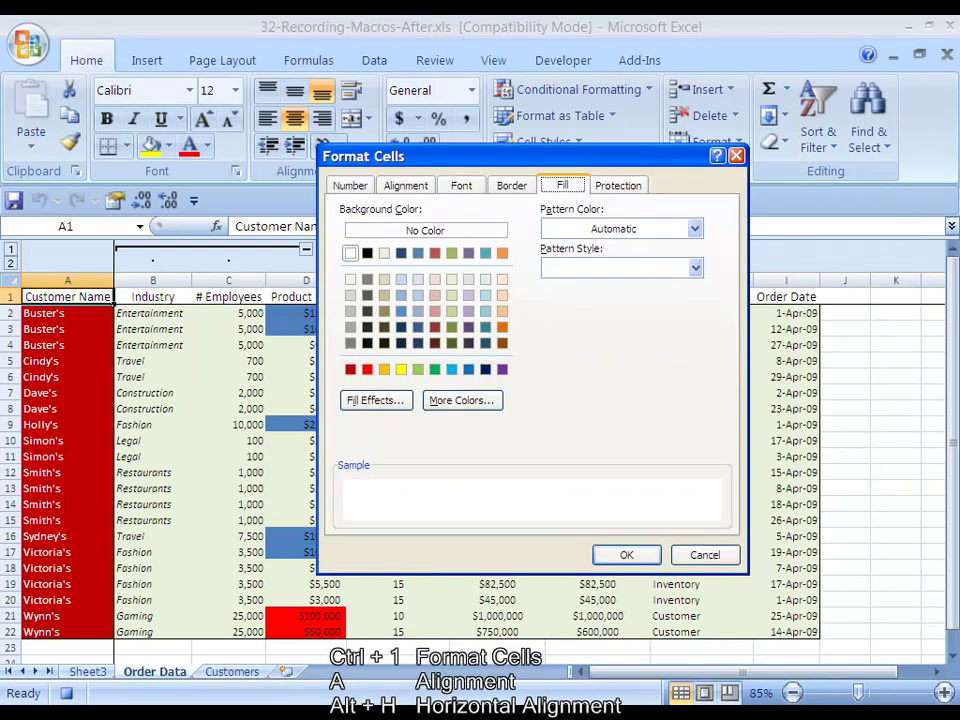
key("a")
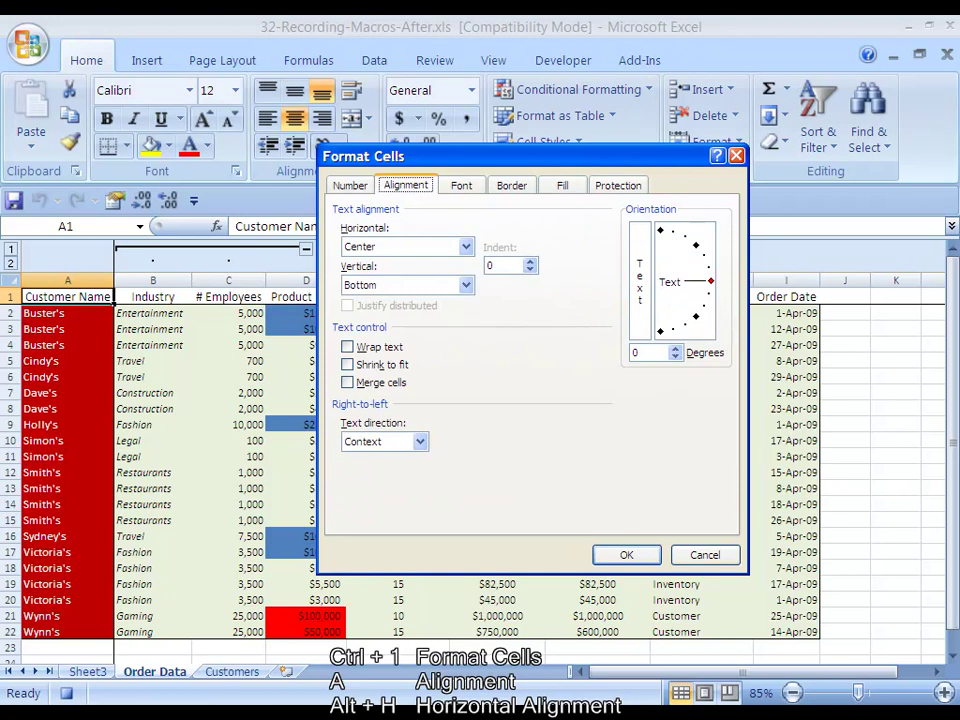
key("alt+h")
key("alt+Down")
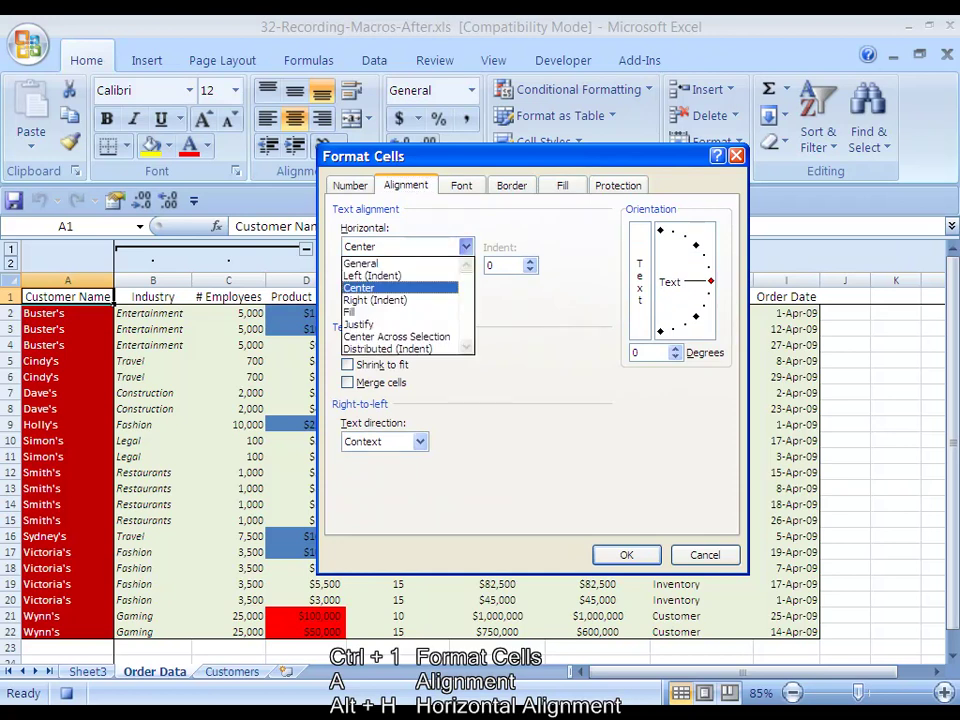
key("Down")
key("Up")
key("Return")
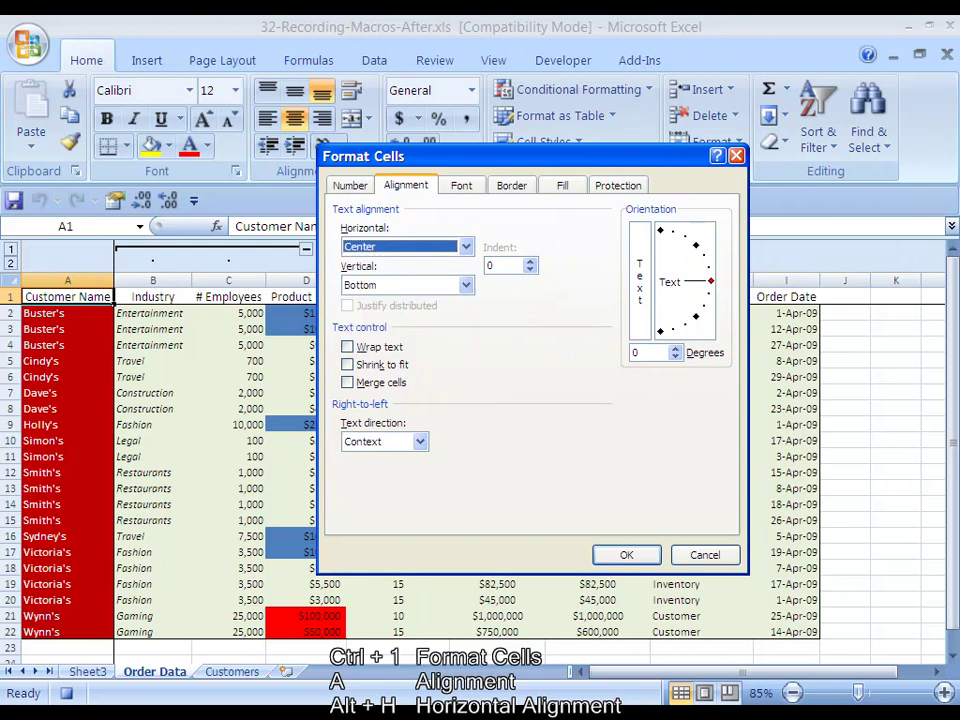
key("Tab")
key("Tab")
key("Tab")
key("Tab")
key("Tab")
key("Tab")
key("Tab")
key("Tab")
key("Tab")
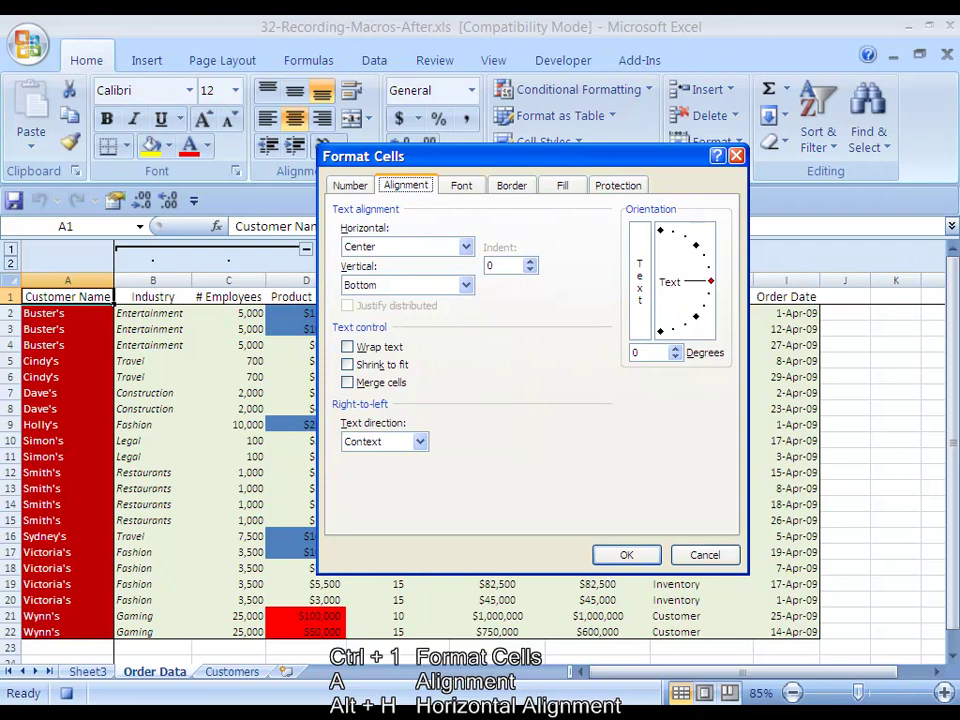
Set A1's font style to Bold with a white font colour.
key("ctrl+Tab")
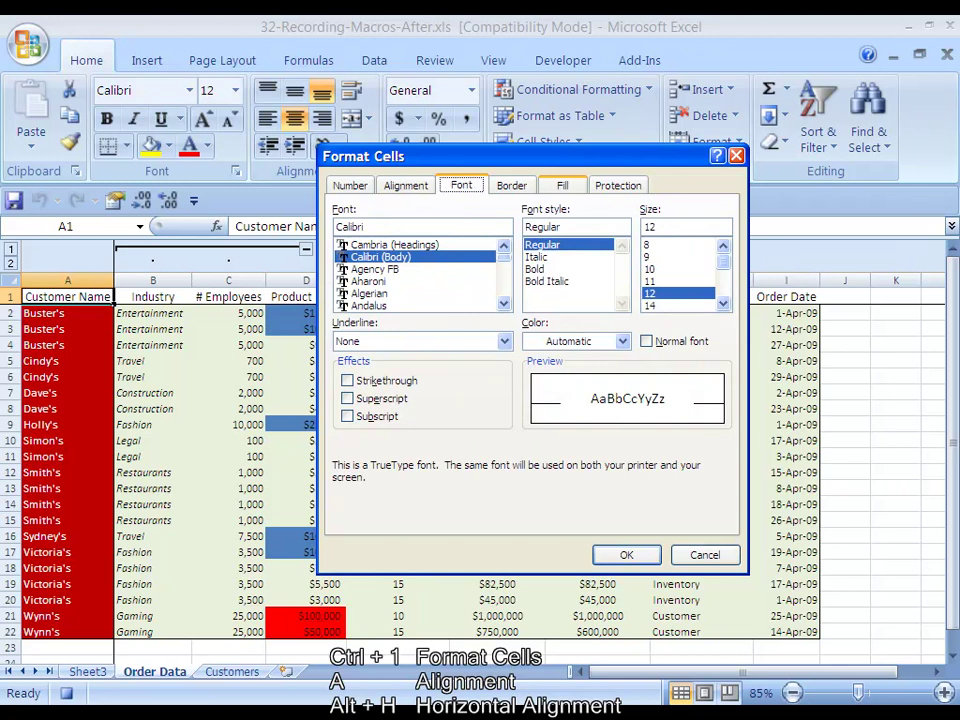
key("alt+o")
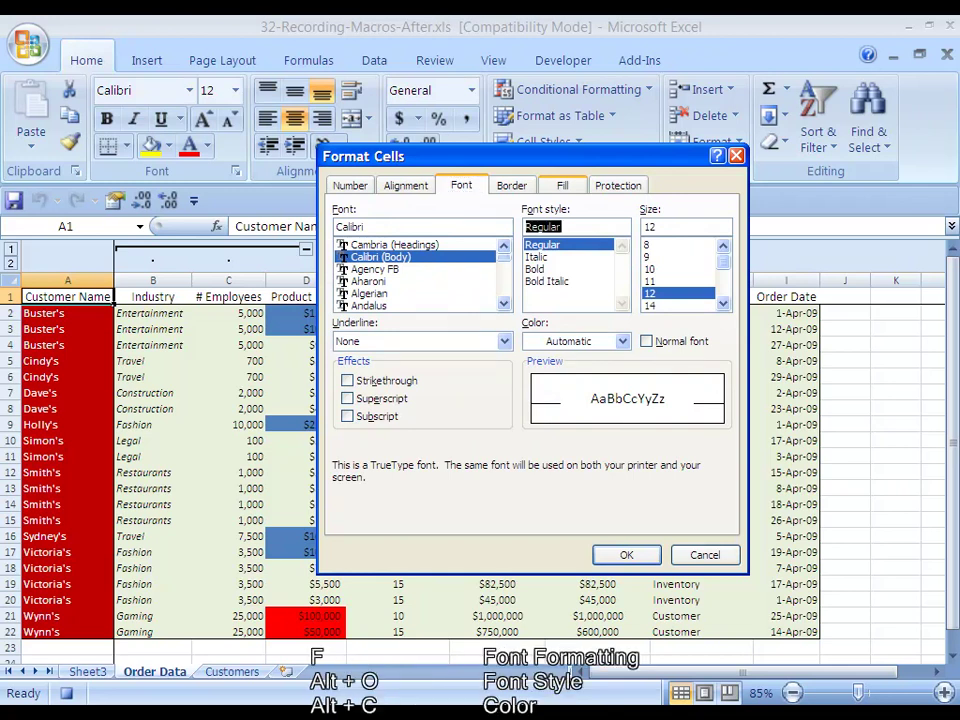
type("Bold")
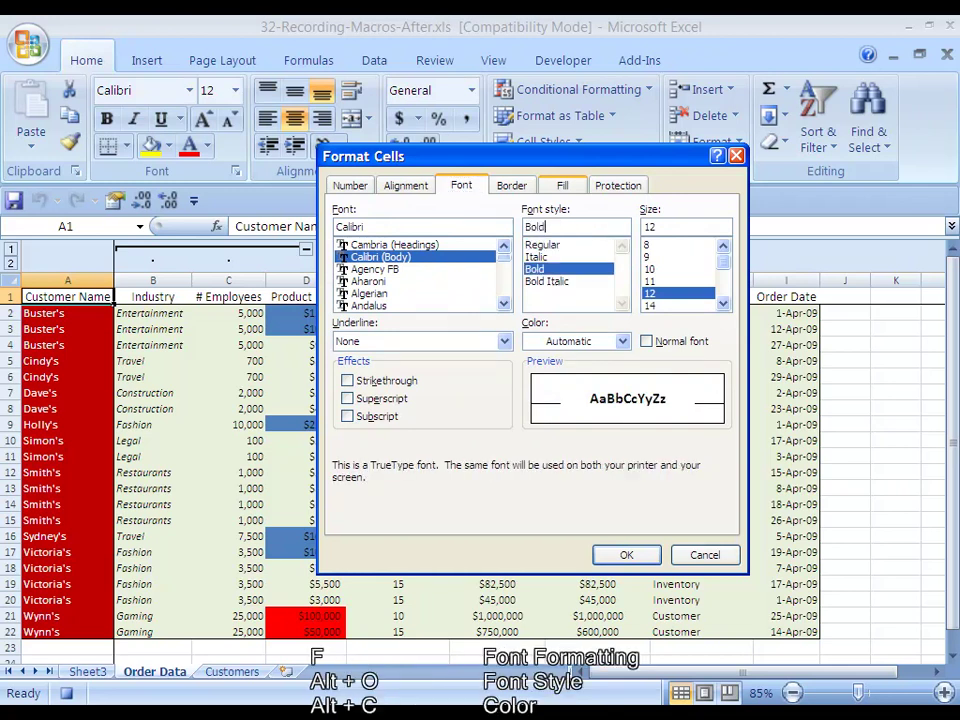
key("alt+c")
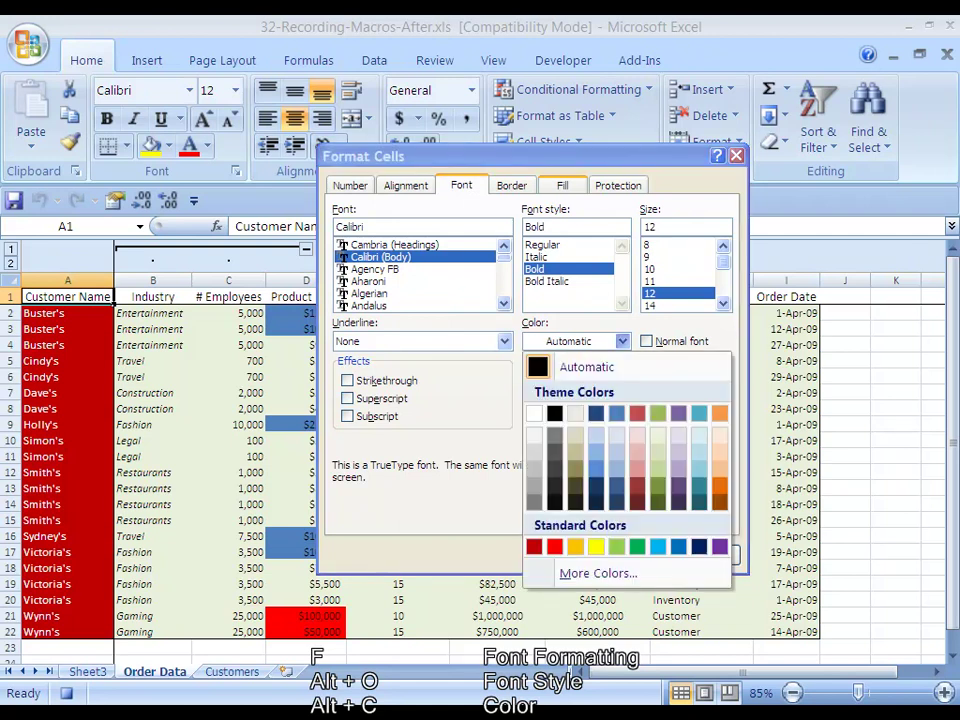
key("Down")
key("Return")
key("Tab")
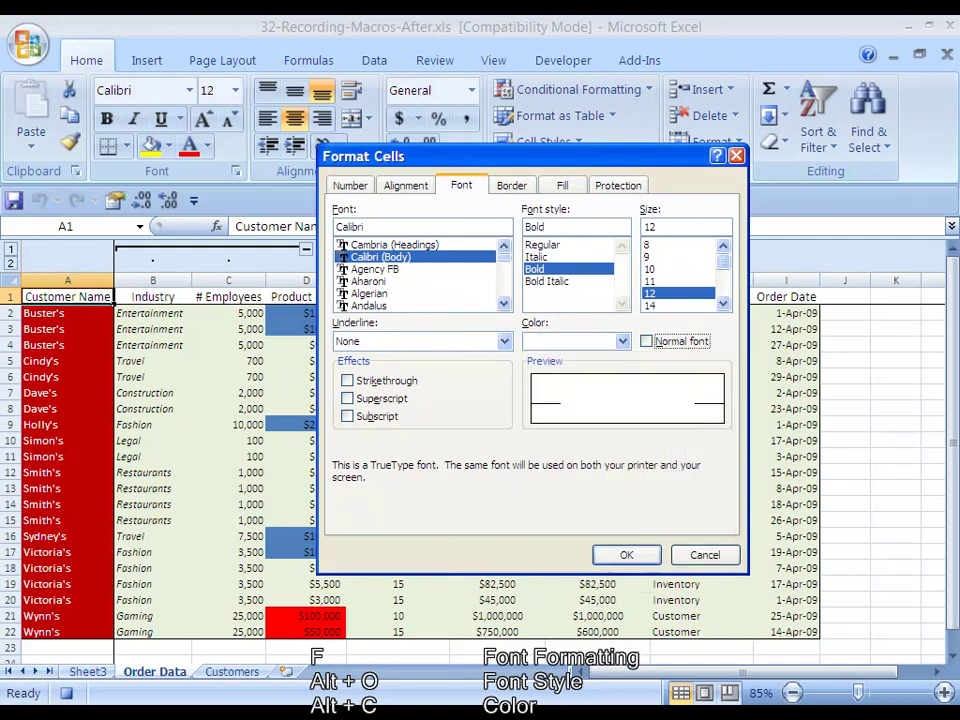
key("Tab")
key("Tab")
key("Tab")
Add a bottom border and a blue background fill, then apply the formatting.
key("b")
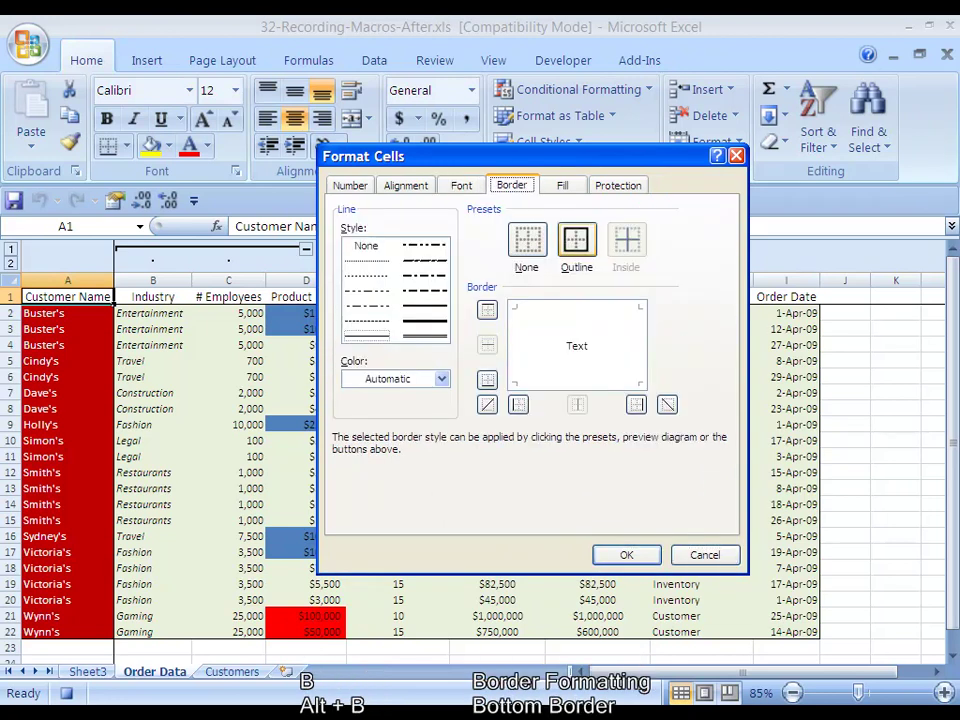
key("alt+b")
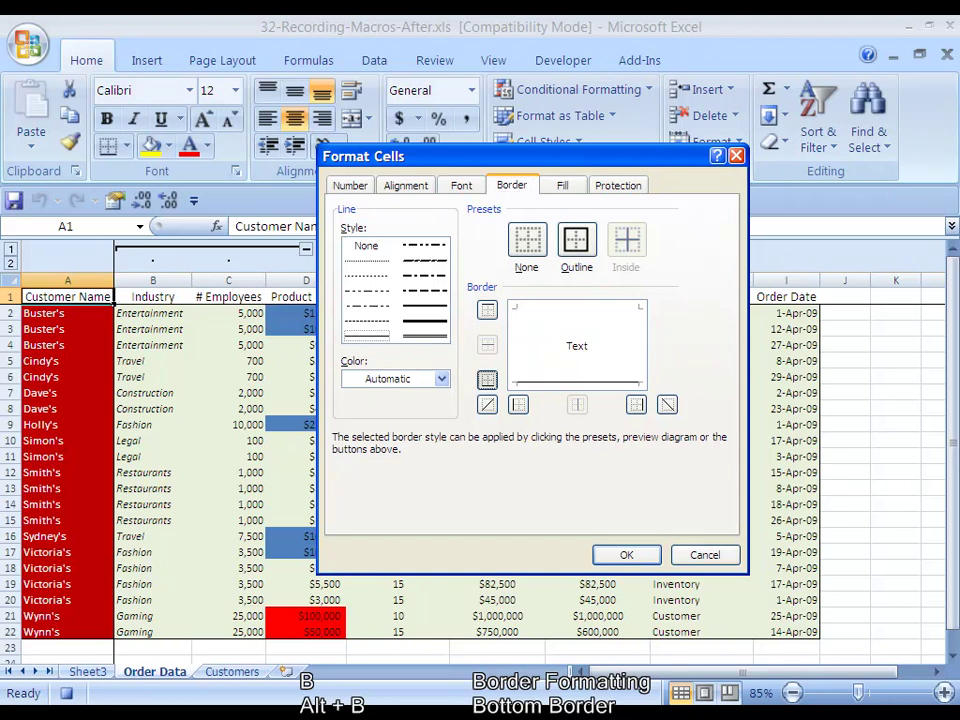
key("Tab")
key("Tab")
key("Tab")
key("Tab")
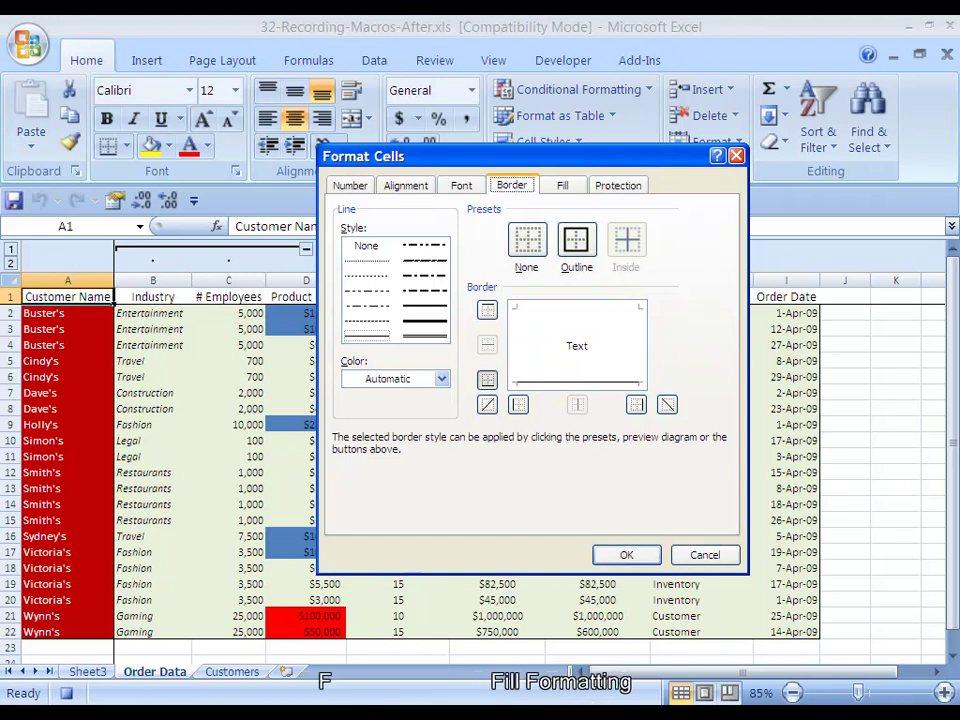
key("Right")
key("Tab")
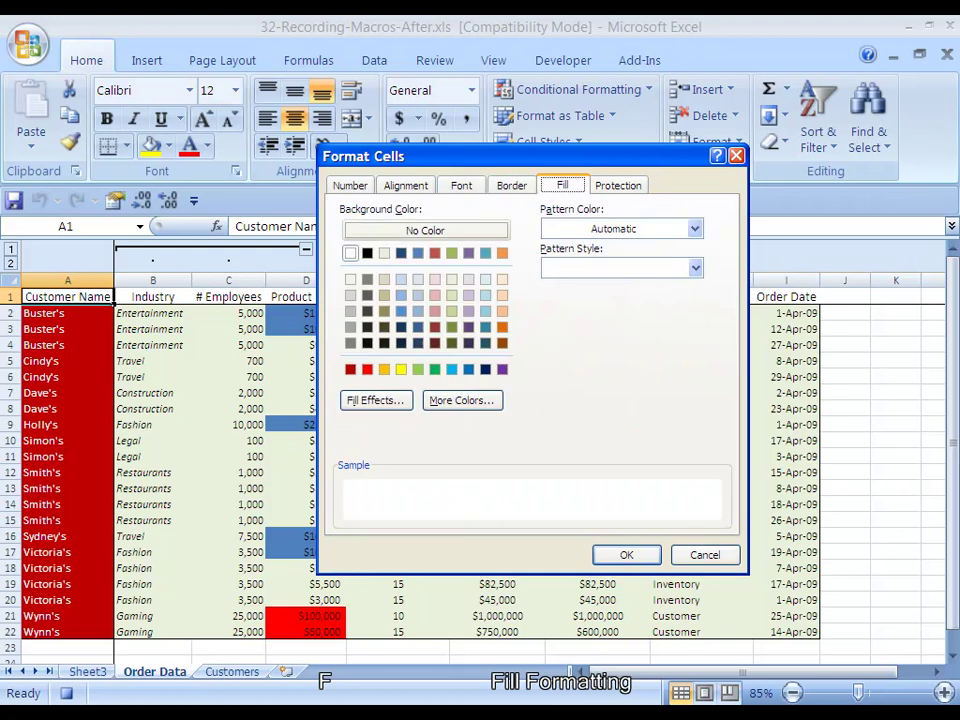
key("Tab")
key("Right")
key("Right")
key("Right")
key("Right")
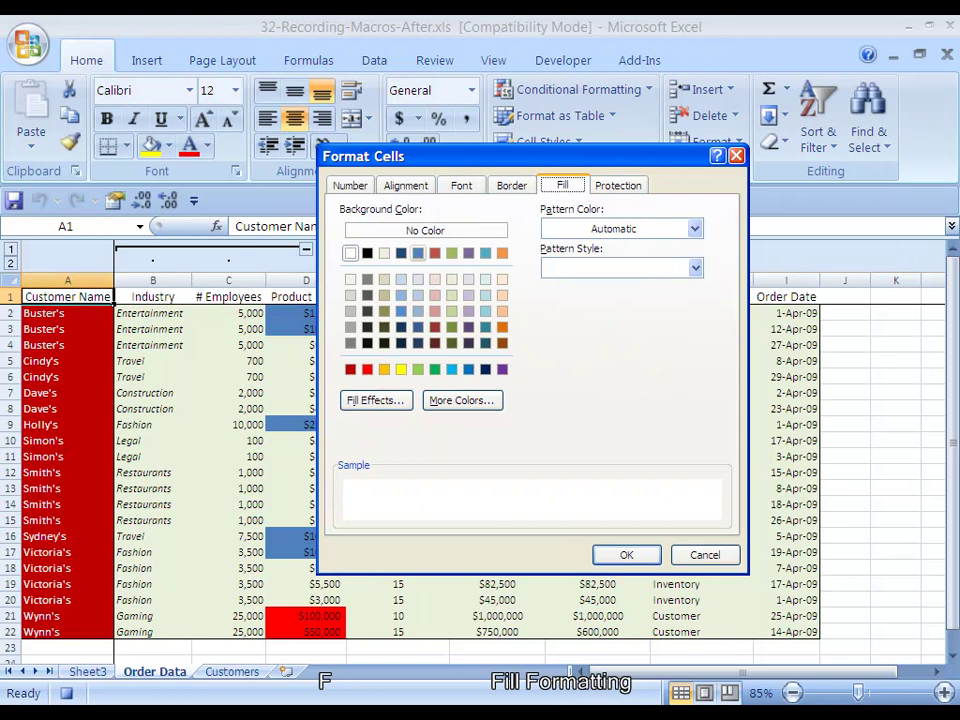
key("space")
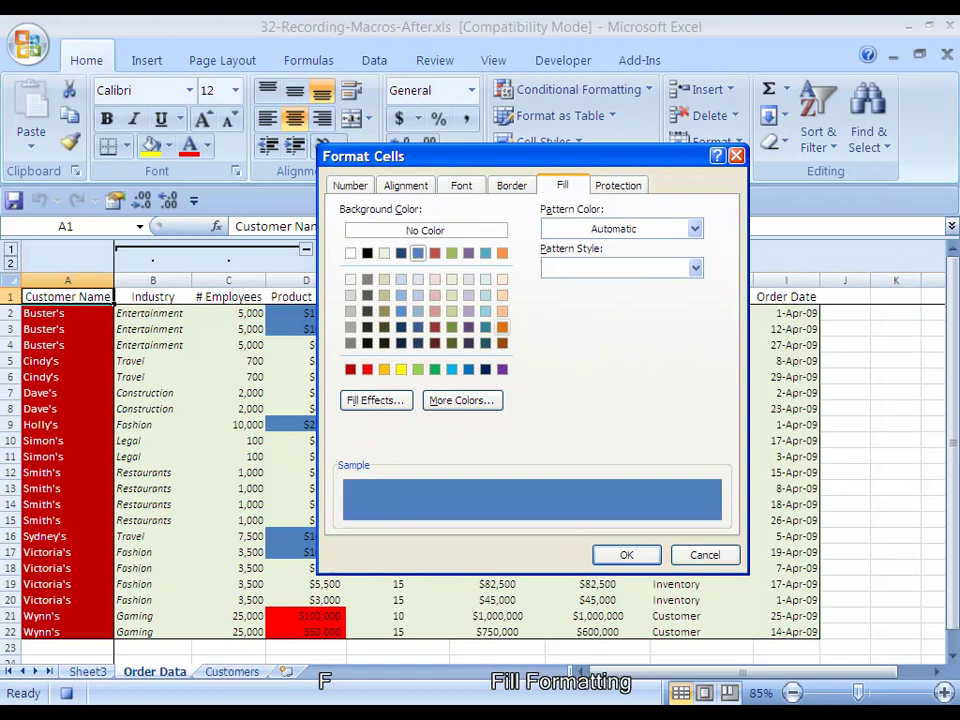
key("Tab")
key("Tab")
key("Tab")
key("Tab")
key("Tab")
key("Return")
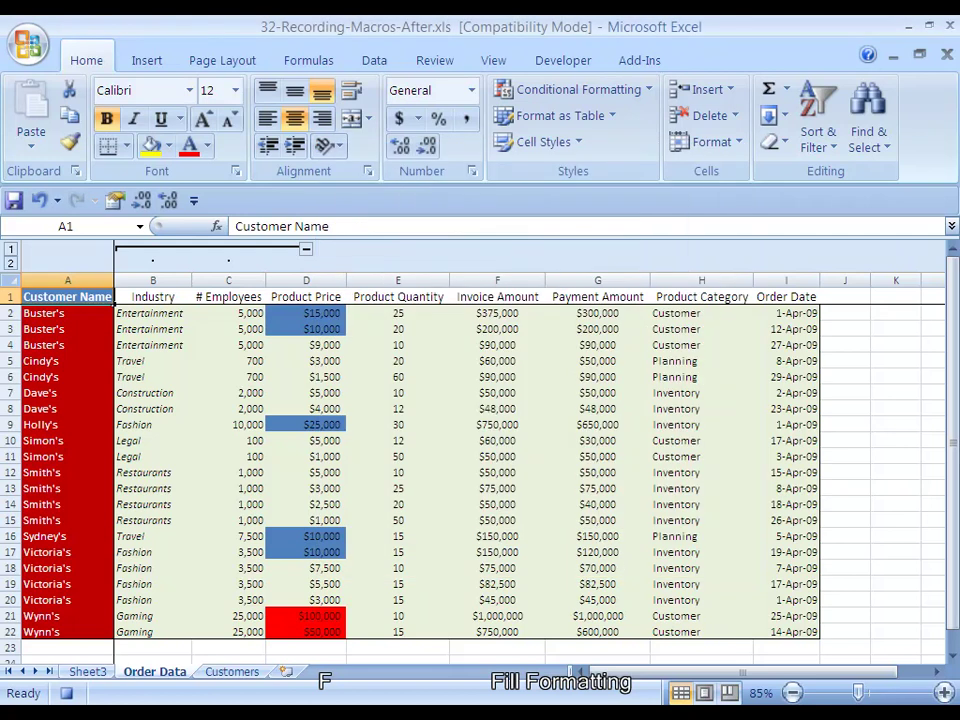
Stop recording Macro4.
key("alt+t")
key("m")
key("r")
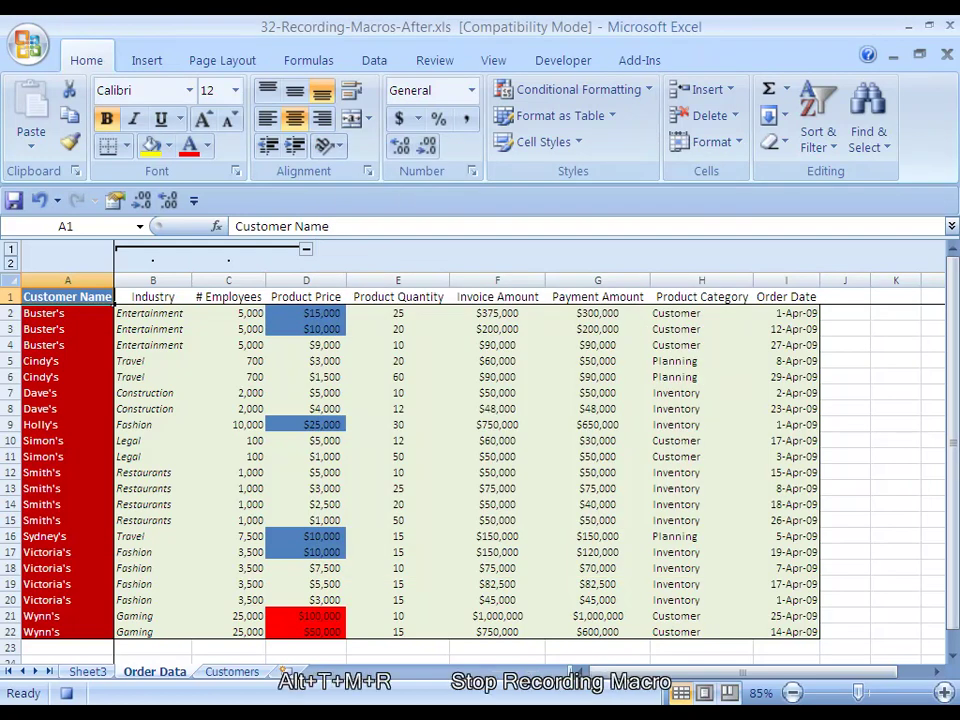
key("alt+t")
key("m")
key("r")
Move between B1 and A1 to compare the plain and formatted headers.
key("Right")
key("Left")
key("Right")
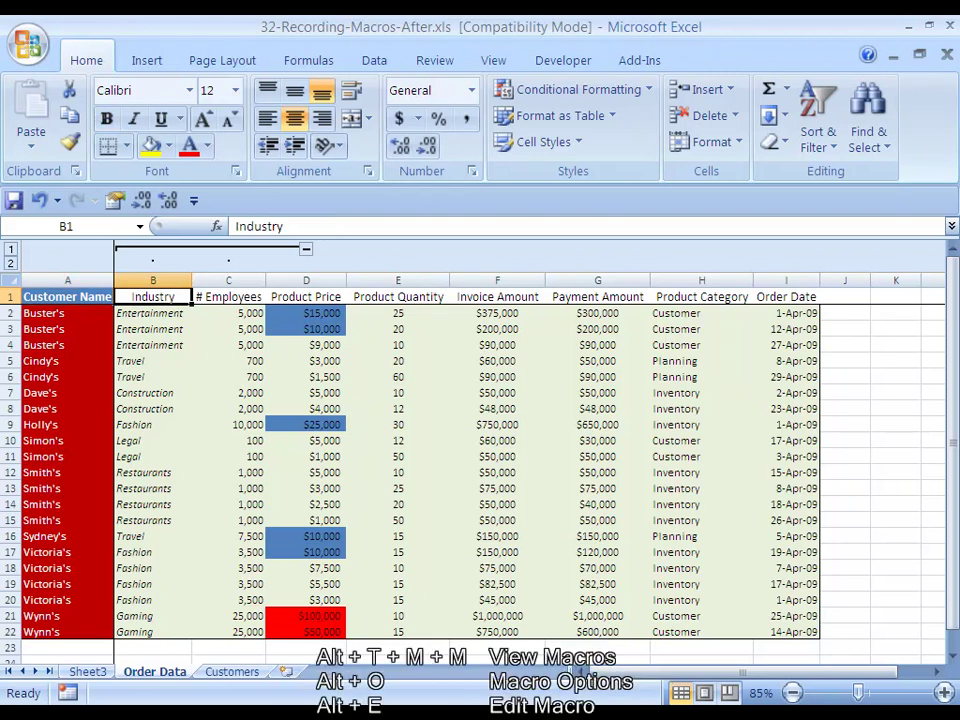
Confirm Macro4's Ctrl+Shift+M shortcut in Macro Options and open its code for editing.
key("alt+t")
key("m")
key("m")
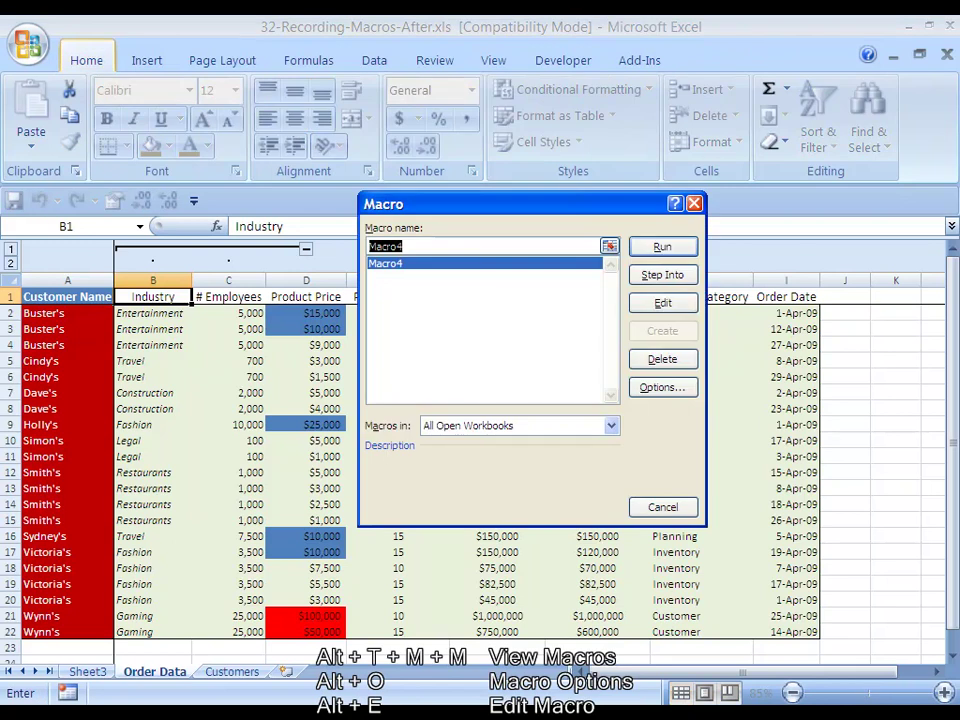
key("alt+e")
key("alt+o")
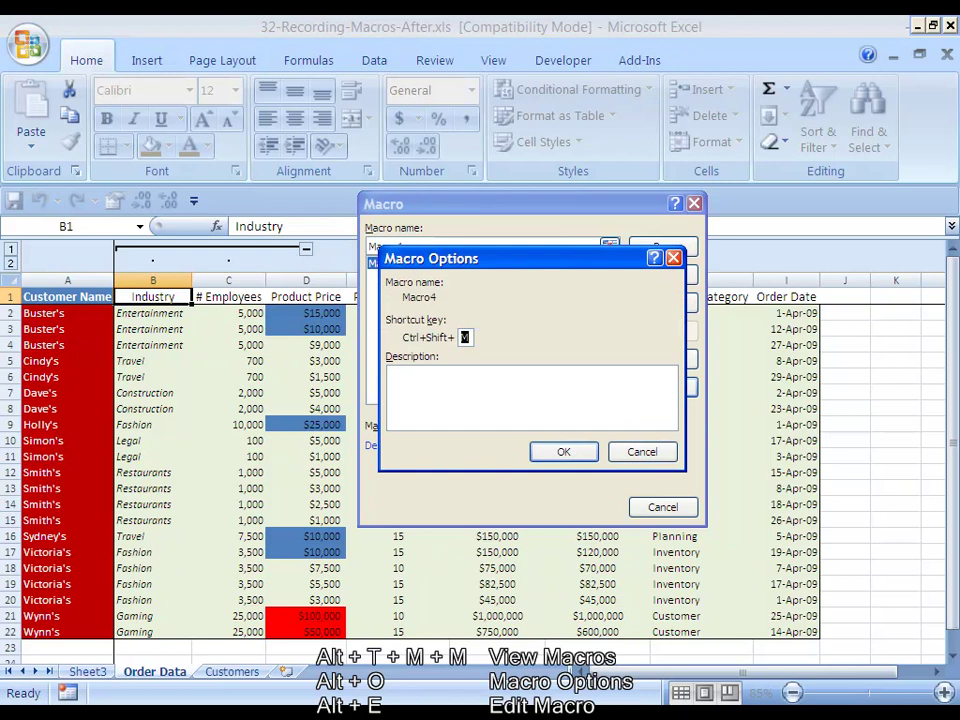
type("M")
key("Return")
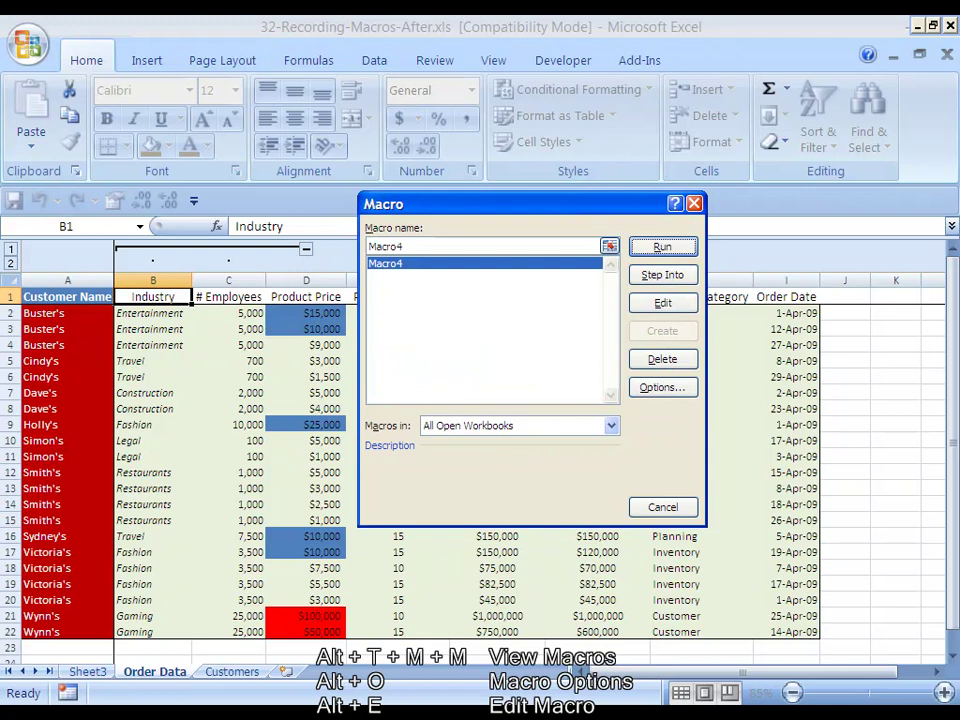
key("alt+e")
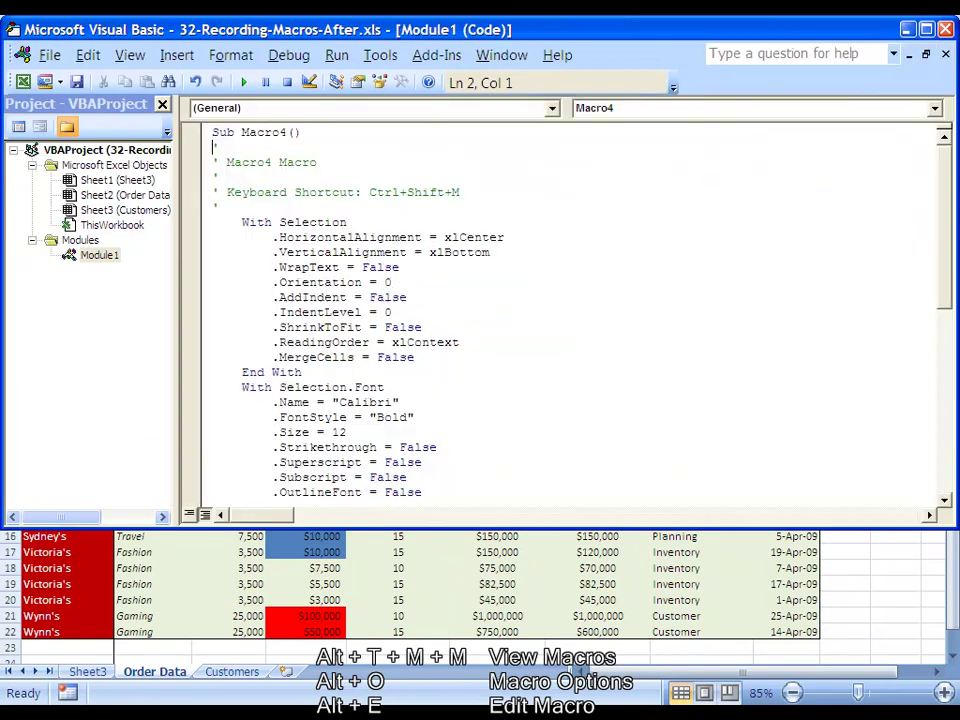
Scroll through Macro4's code in Module1, then return to the workbook with Alt+F11.
scroll(560, 310, "down", 3)
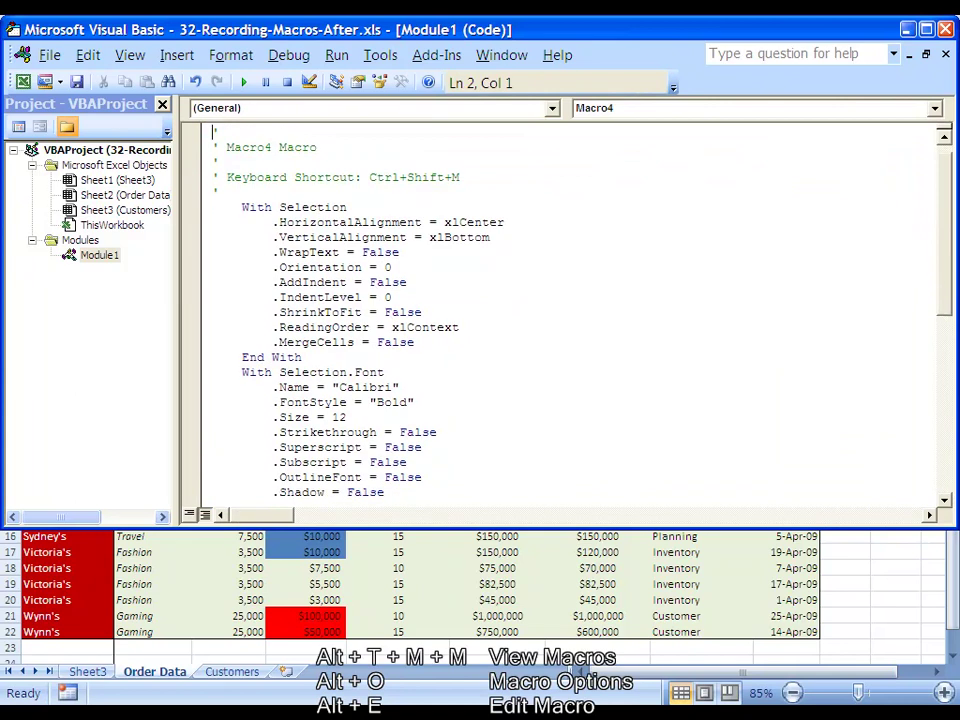
scroll(560, 310, "down", 6)
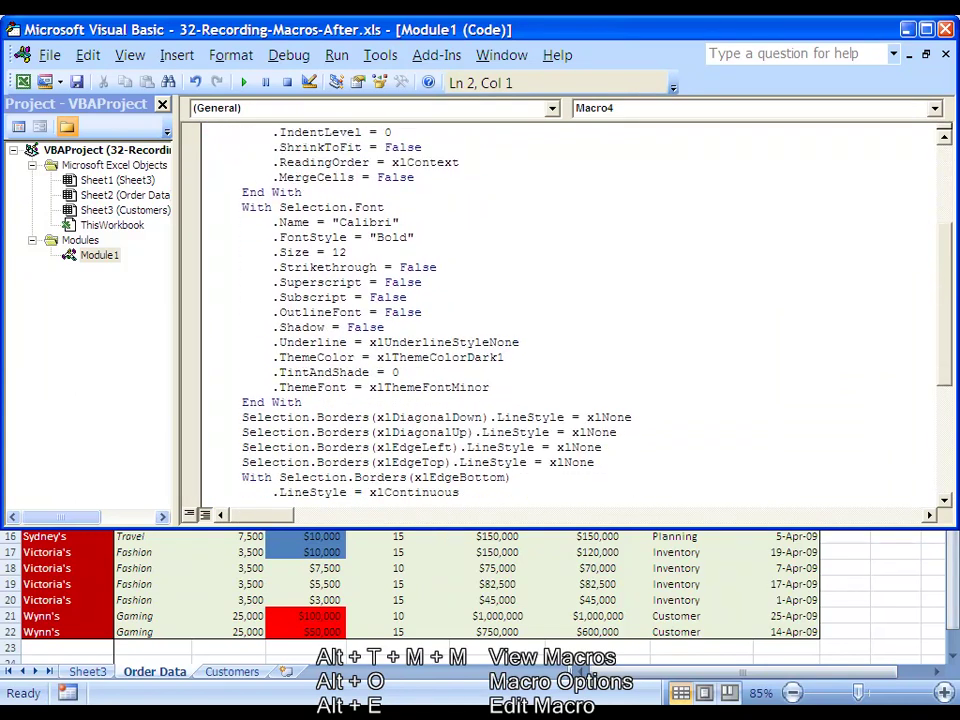
scroll(565, 315, "down", 1)
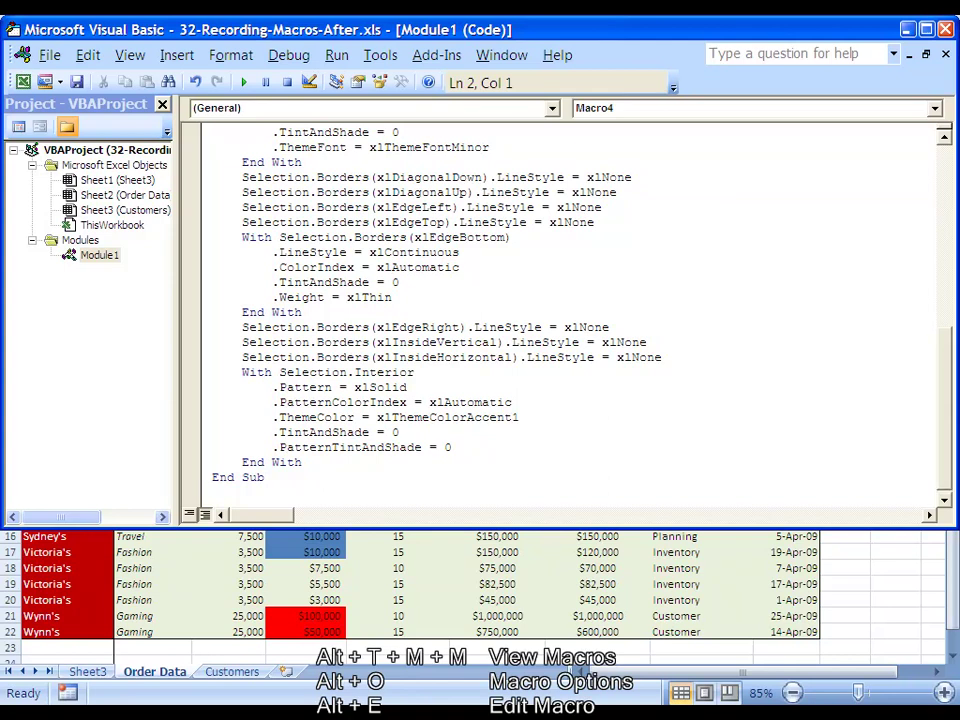
scroll(565, 315, "up", 6)
scroll(565, 315, "up", 4)
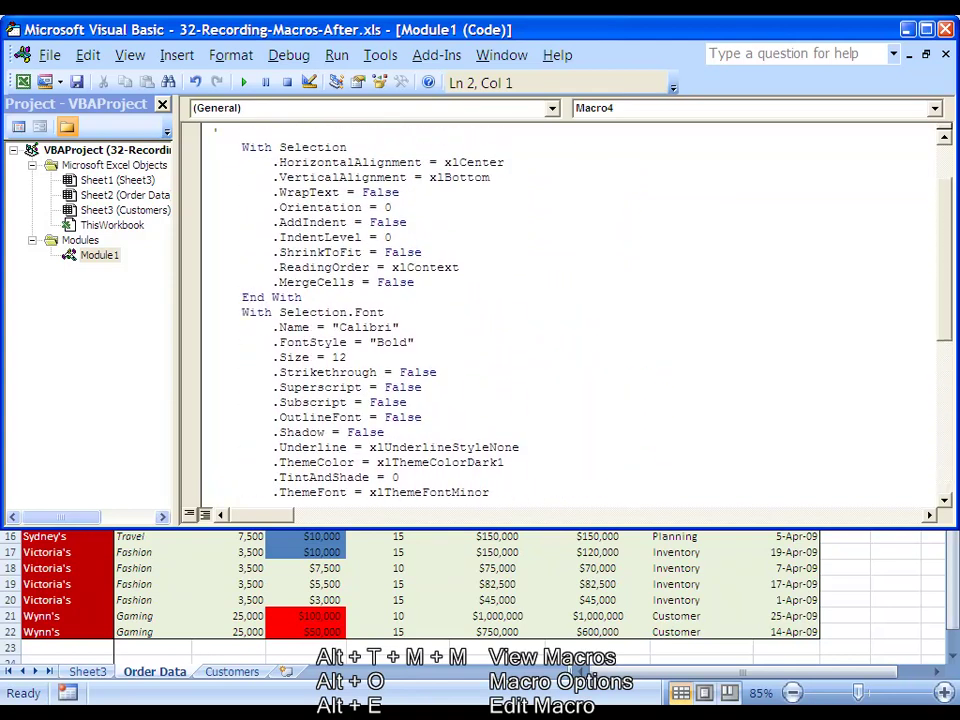
scroll(565, 315, "down", 9)
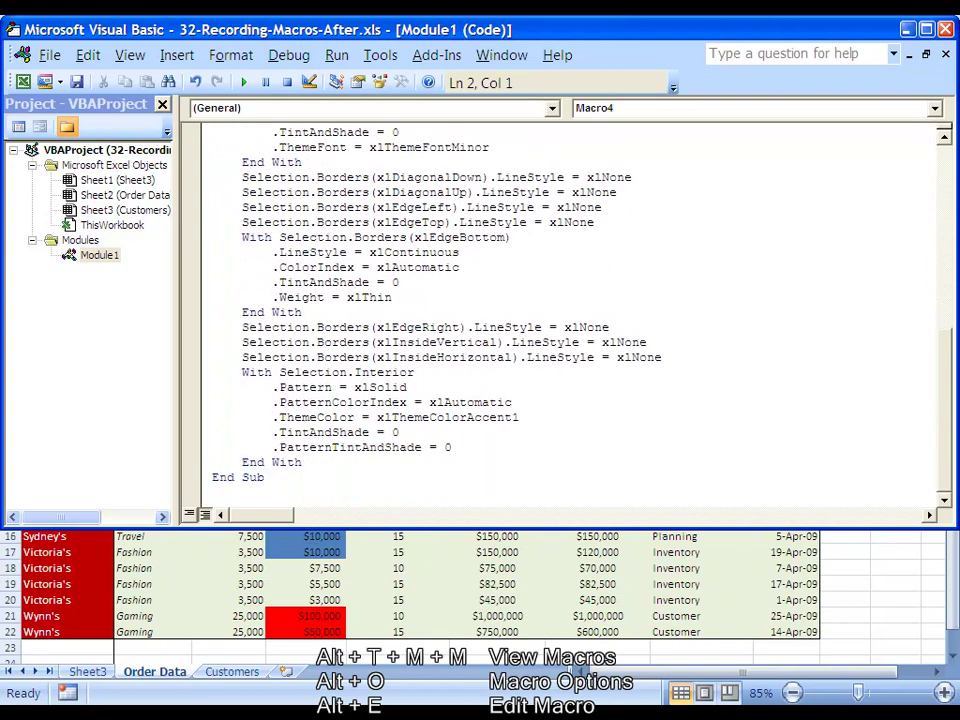
scroll(565, 315, "up", 10)
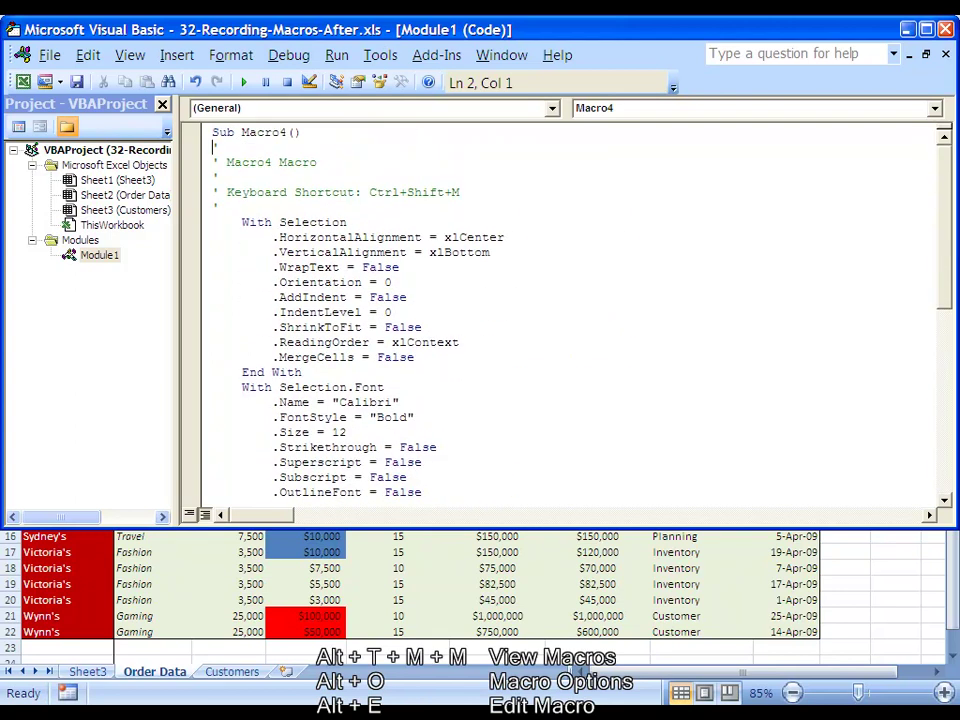
scroll(565, 315, "down", 9)
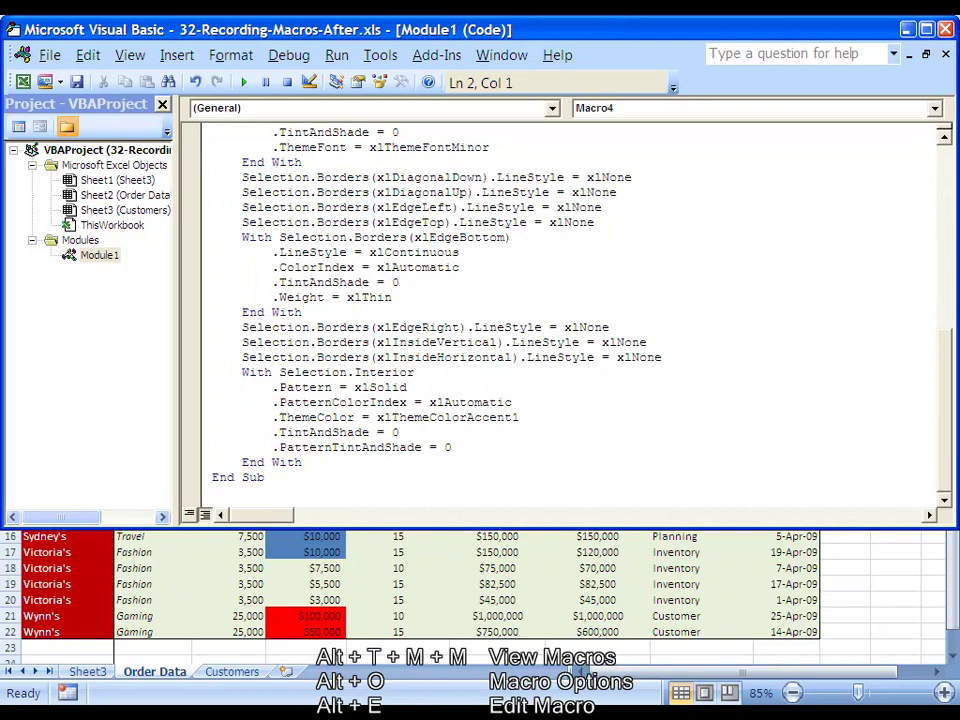
scroll(565, 315, "up", 6)
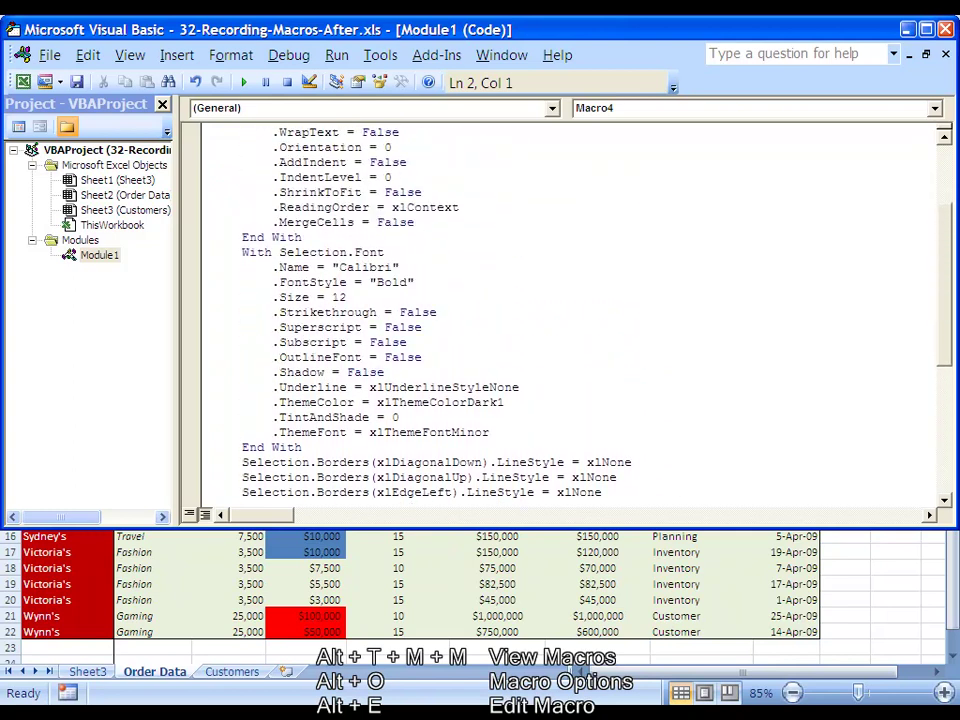
scroll(565, 315, "up", 3)
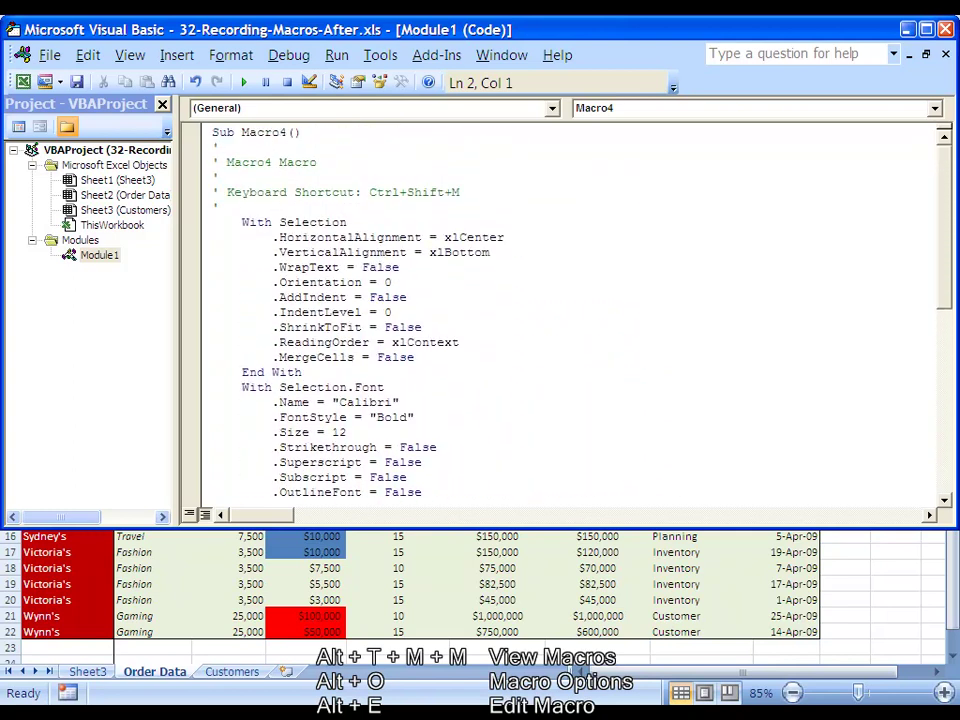
scroll(565, 315, "down", 9)
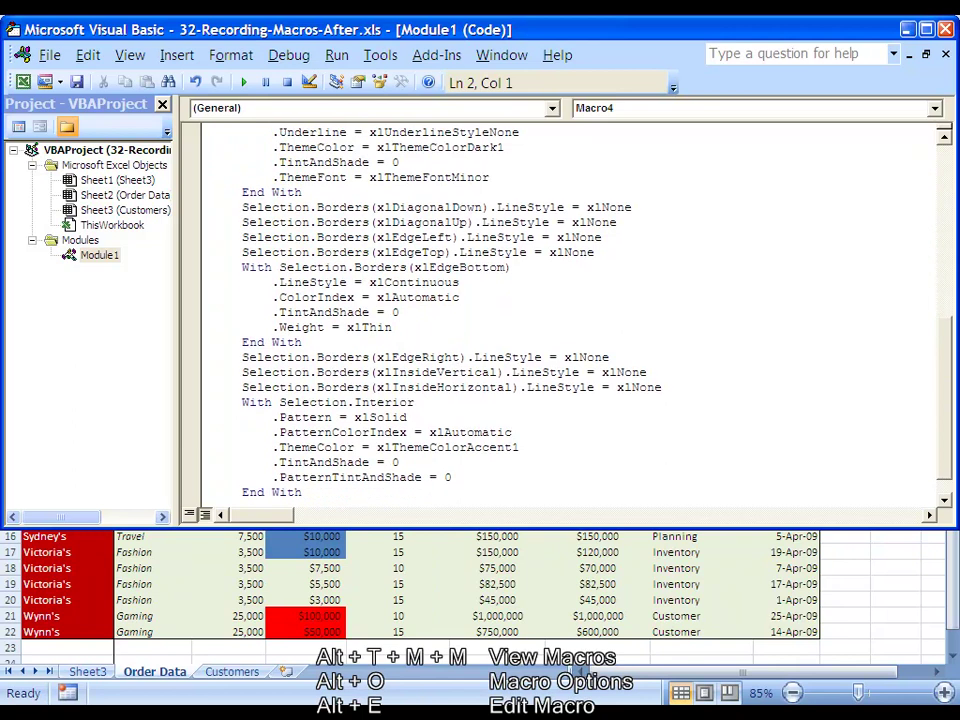
scroll(565, 315, "down", 1)
scroll(565, 315, "up", 9)
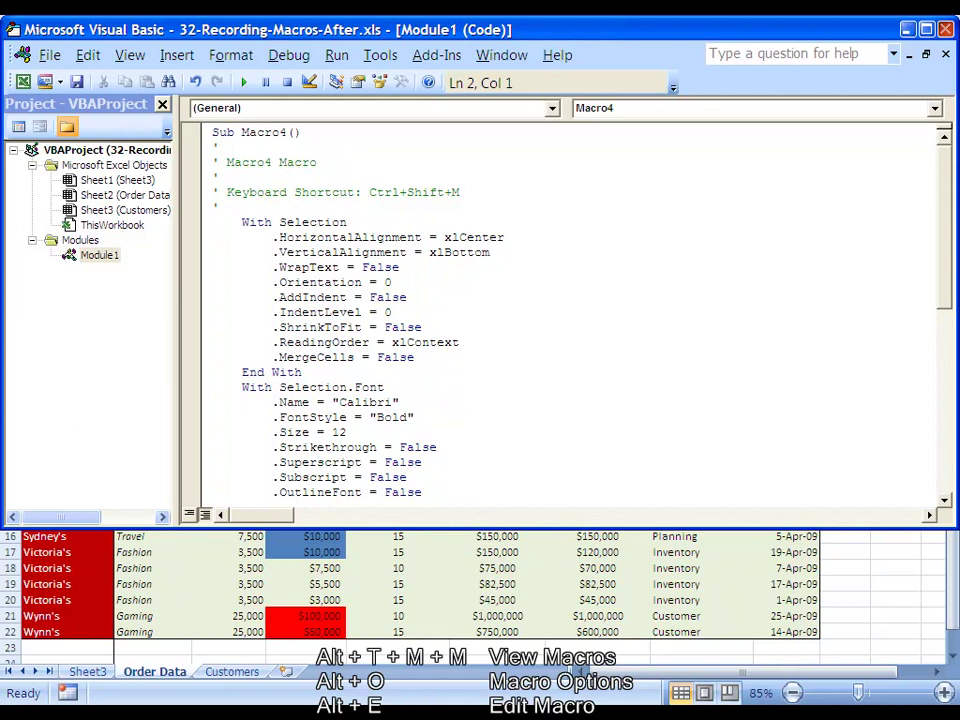
key("alt+F11")
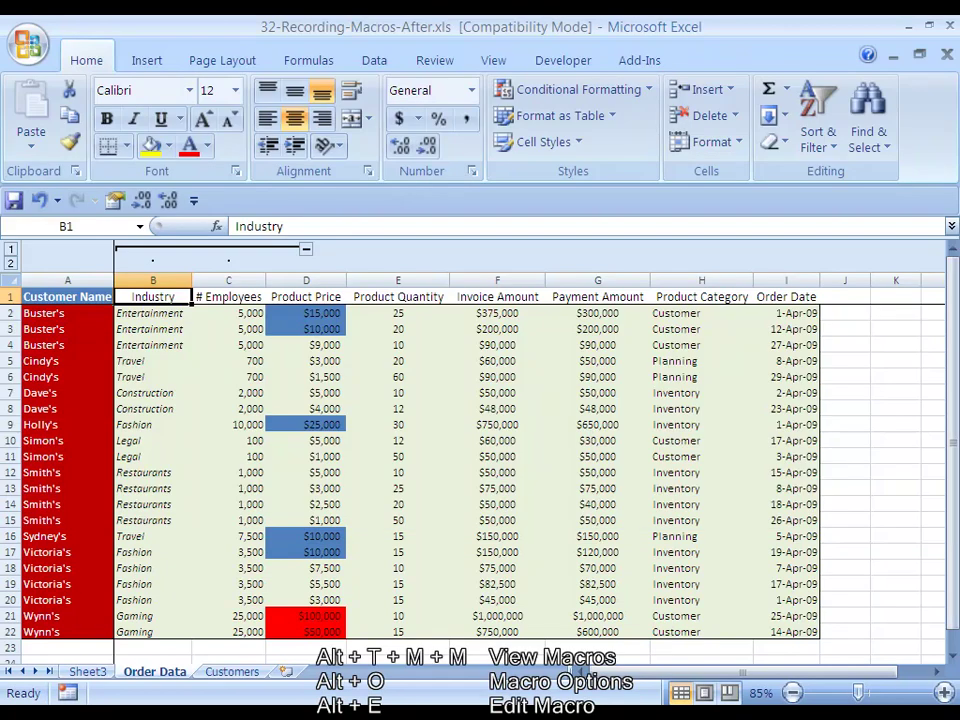
Run Macro4 with Ctrl+Shift+M on the headers B1 through I1.
left_click(228, 297)
left_click(153, 313)
left_click(153, 297)
left_click(67, 297)
left_click(153, 297)
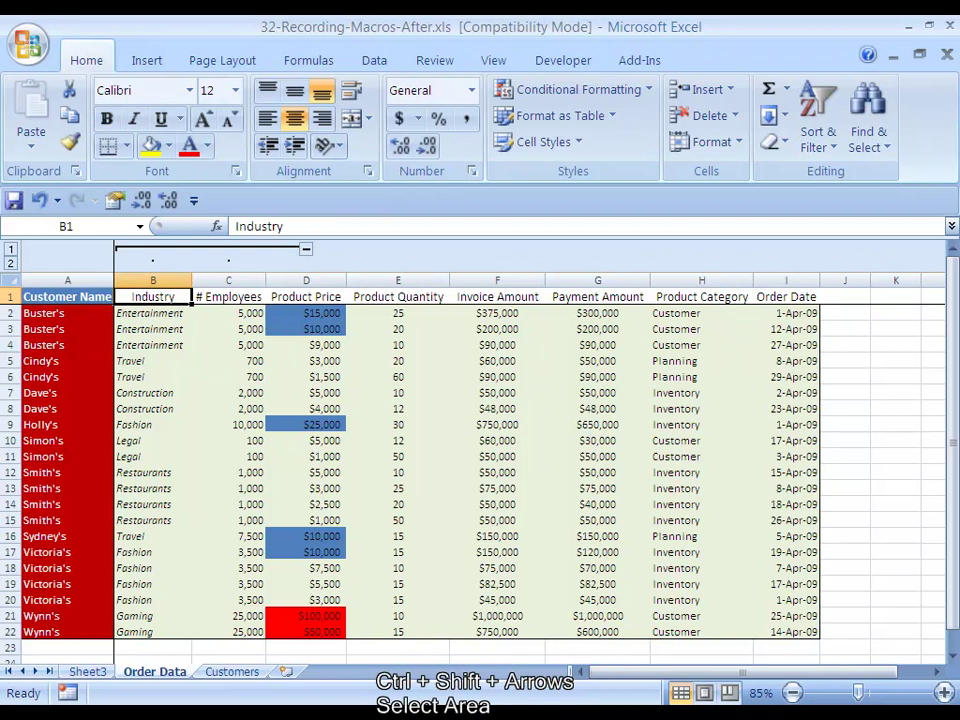
key("ctrl+shift+m")
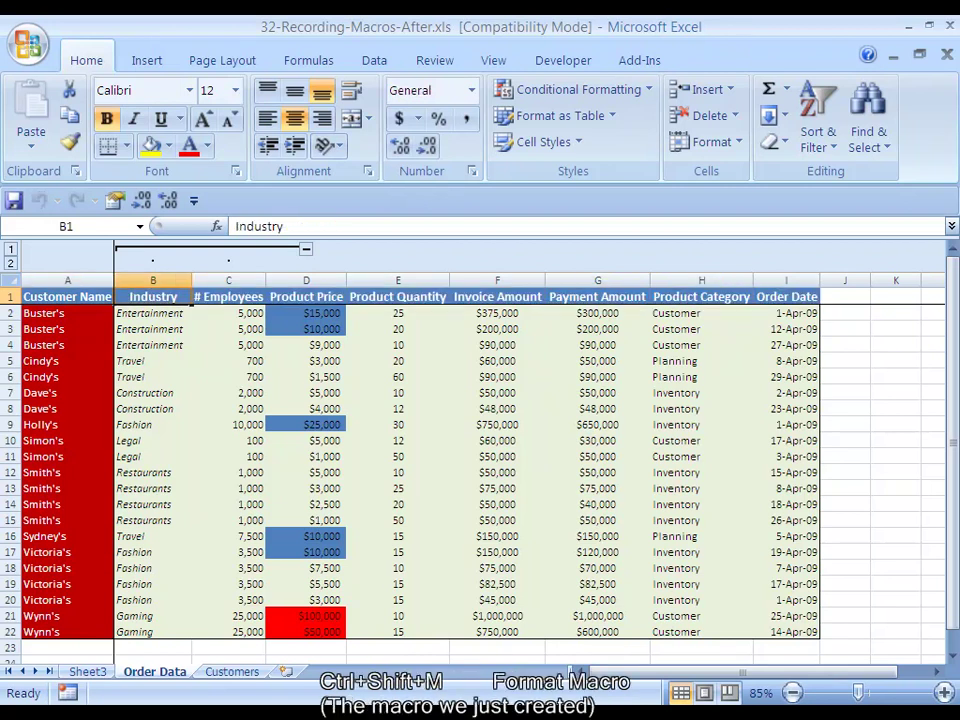
left_click_drag(153, 297, 818, 297)
key("ctrl+Home")
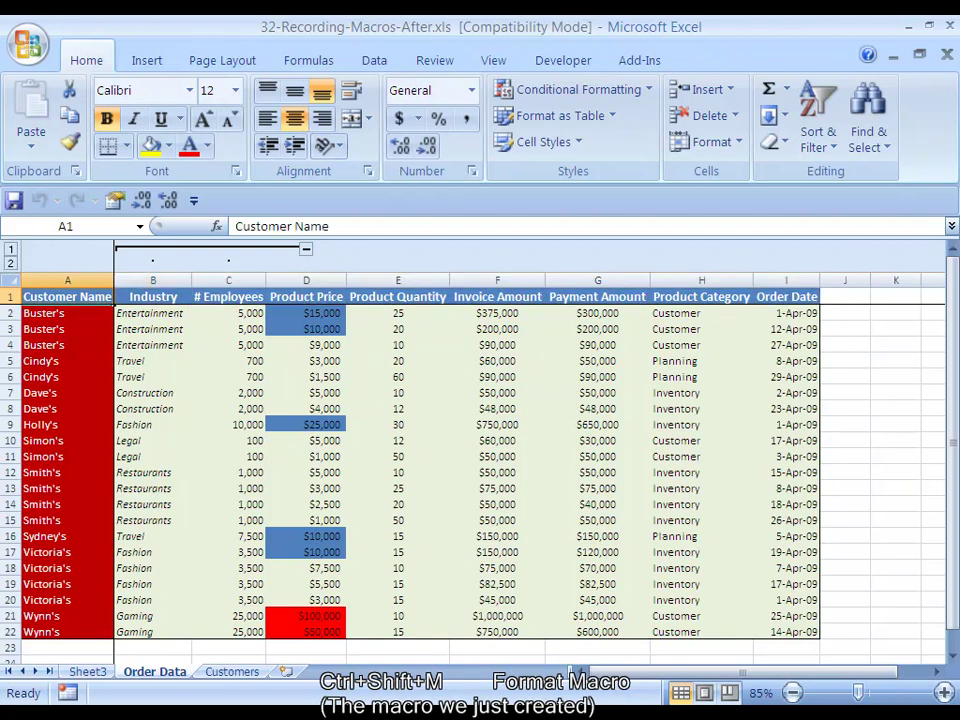